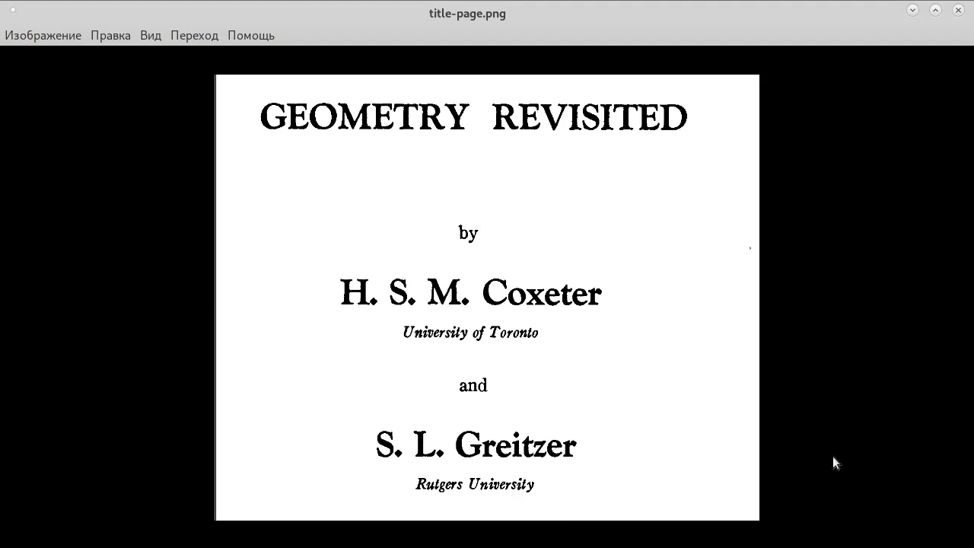
Advance Eye of GNOME to simpson-line.png, the Simson lines page with Theorem 2.51.
key(Left)
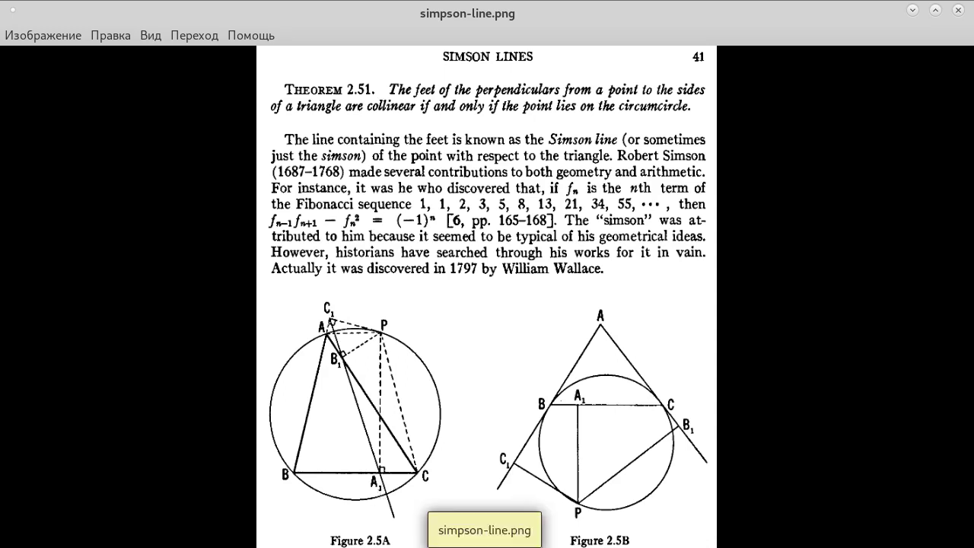
right_click(430, 543)
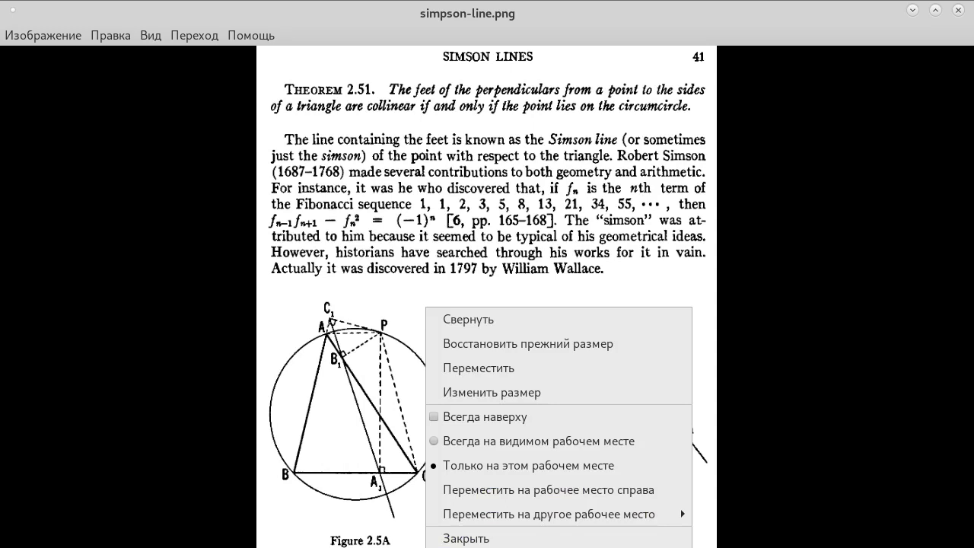
Dismiss the window options and look over the midpoint entries in the Subfigures list.
key(Escape)
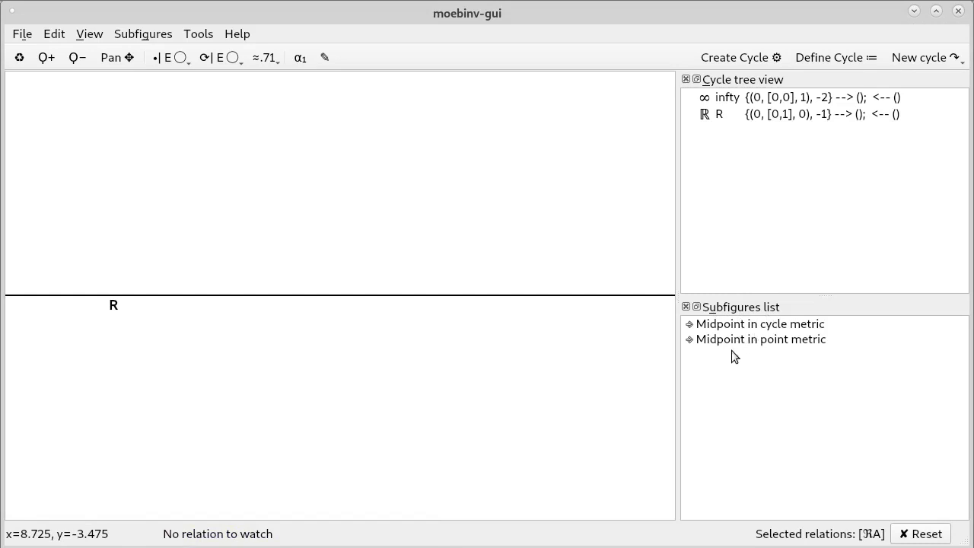
mouse_move(738, 344)
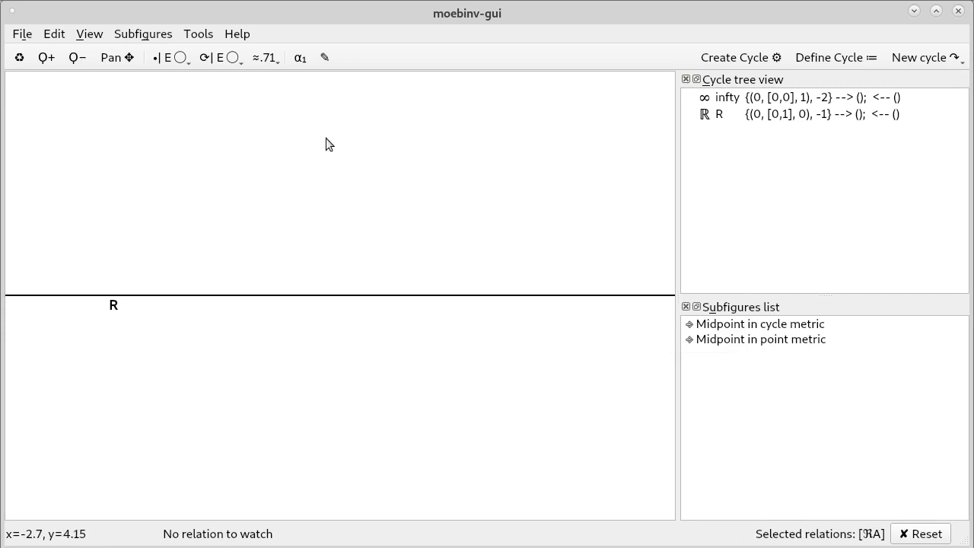
Set cycle naming to Manual in the α1 labelling settings and apply it.
click(298, 64)
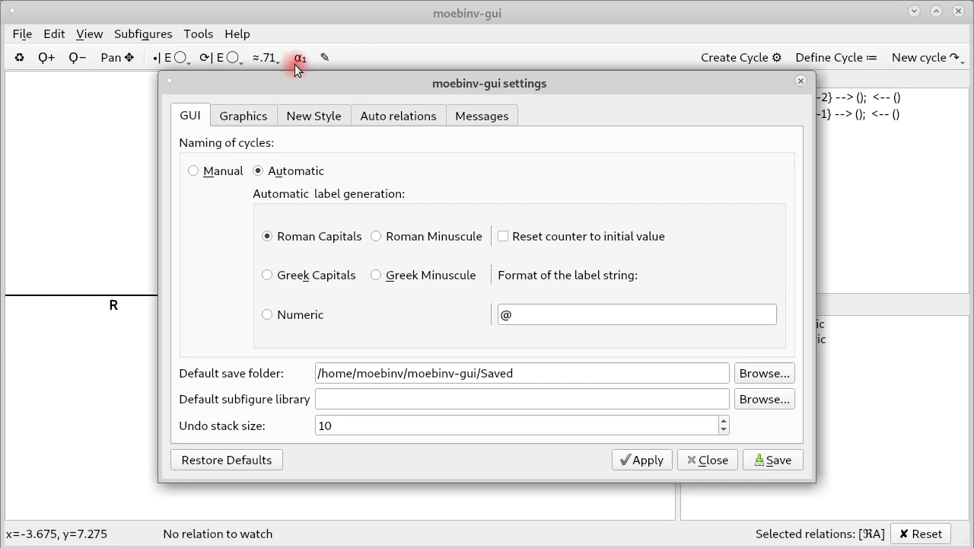
click(194, 171)
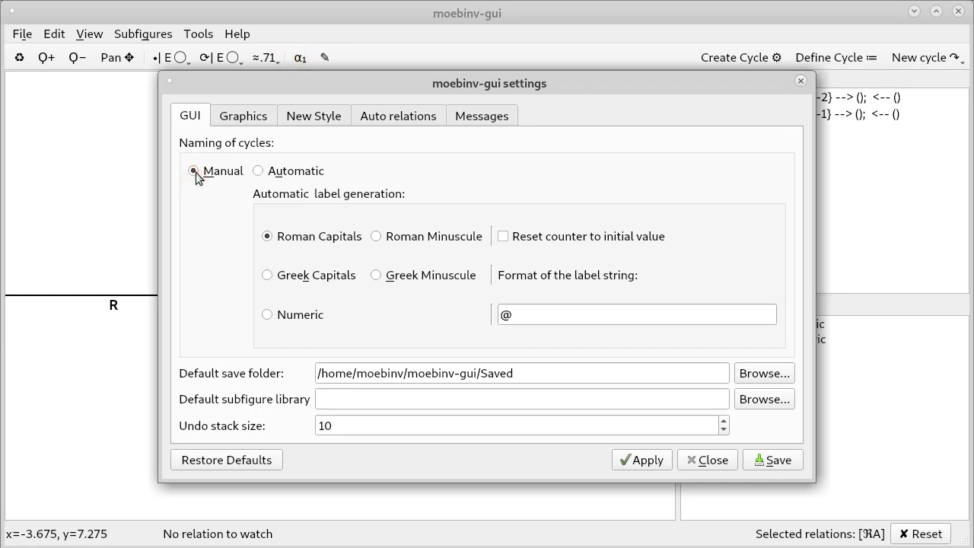
click(644, 466)
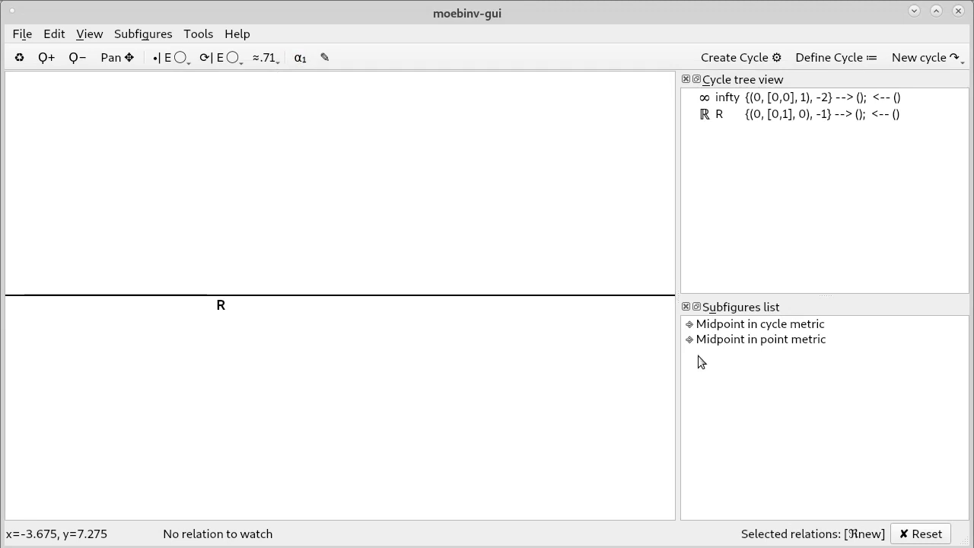
Define a line cycle with l = 1 and n = 1, labelling it variable000.
click(827, 63)
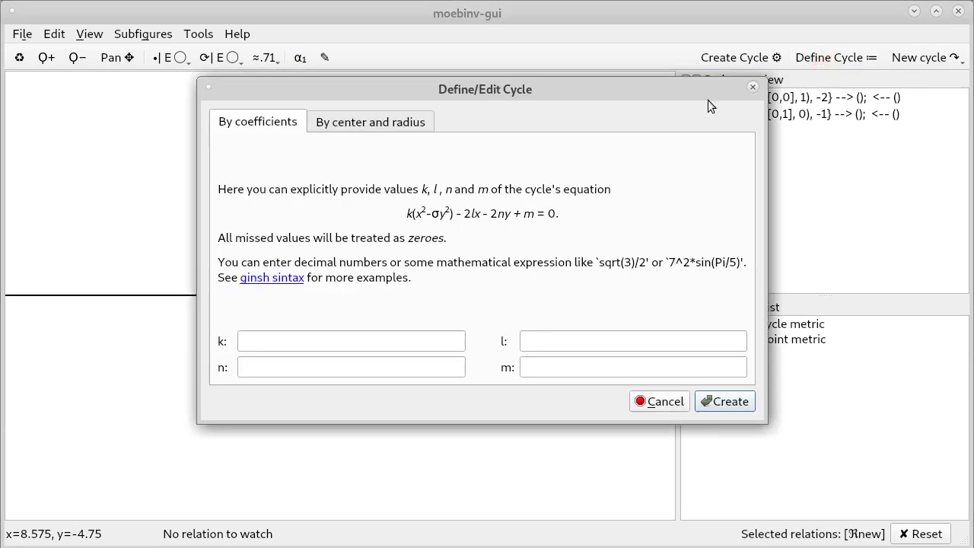
click(556, 341)
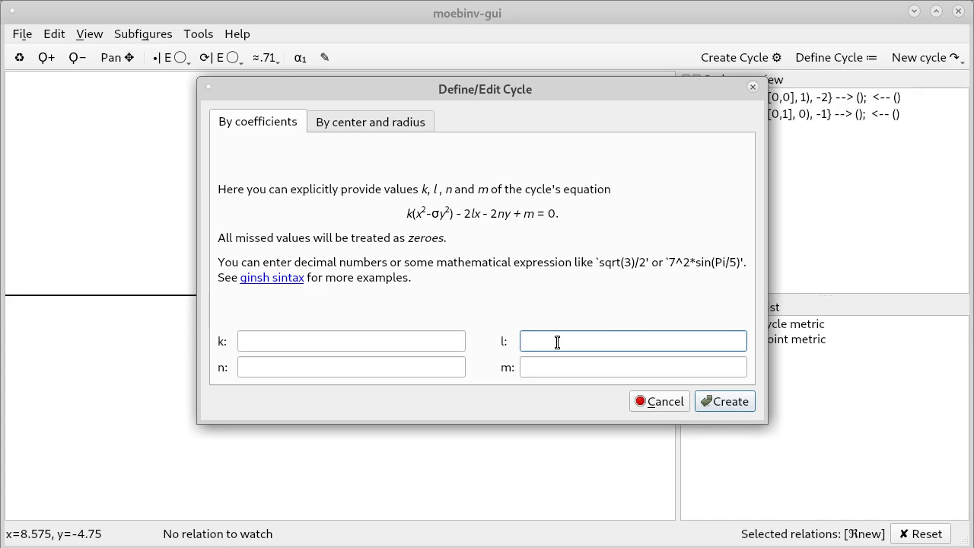
text(1)
click(389, 365)
text(1)
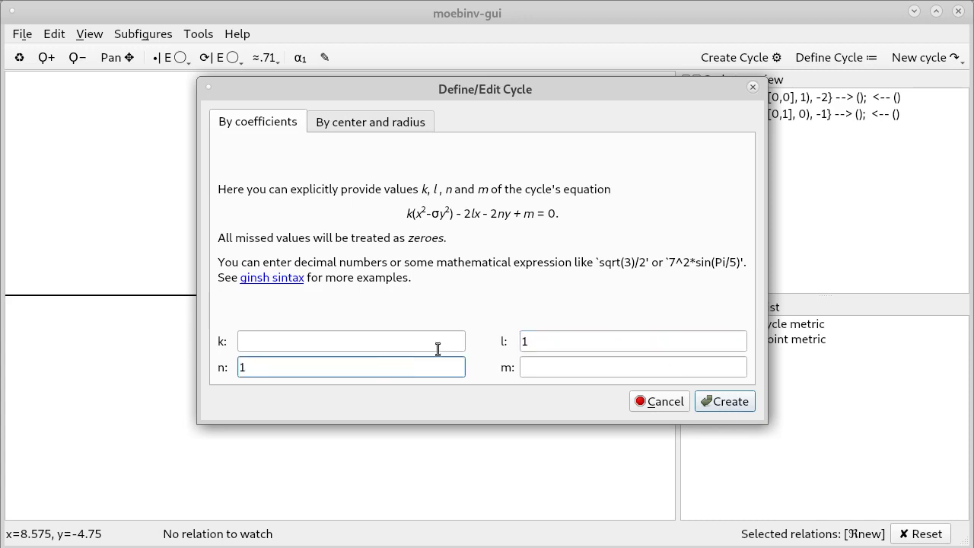
click(725, 403)
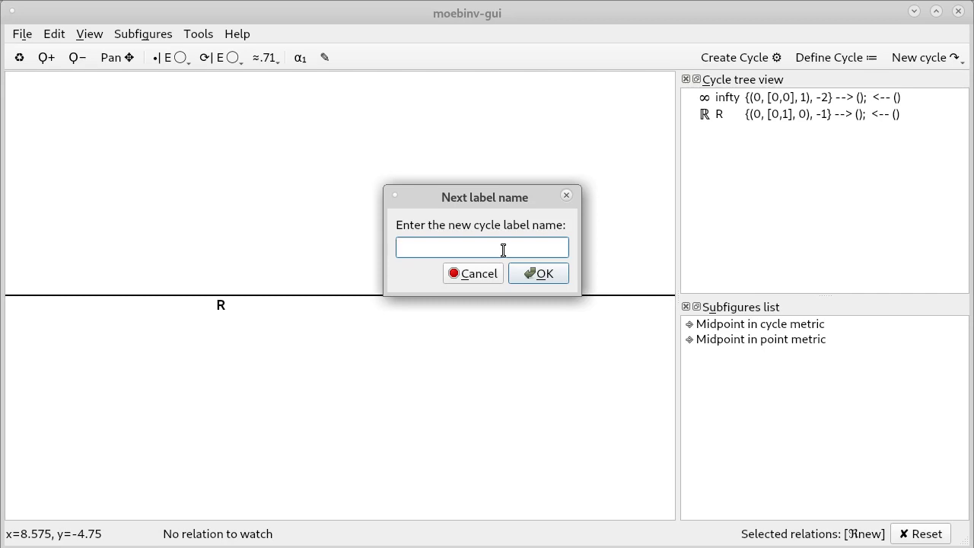
text(variable000)
Confirm the variable000 label, then add point variable001 above R right of the line.
click(536, 274)
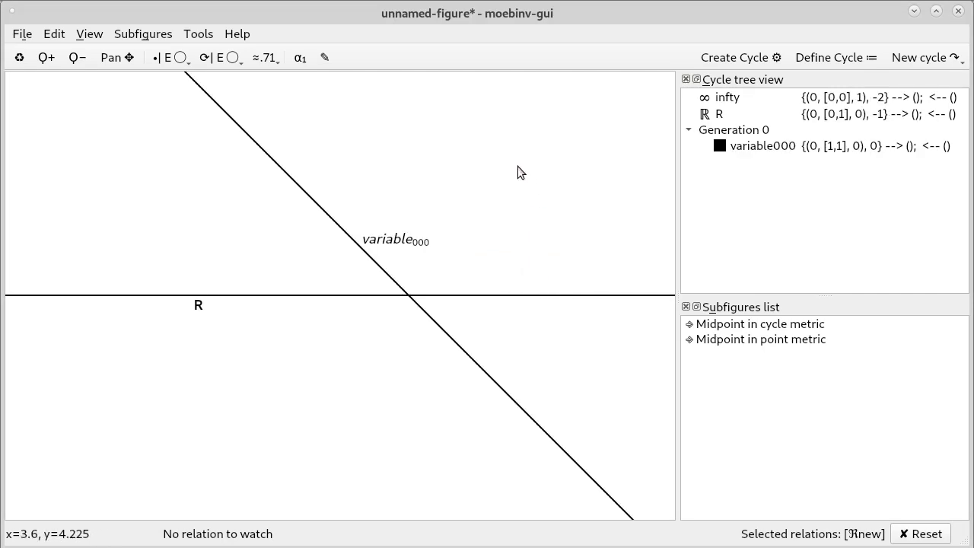
click(500, 157)
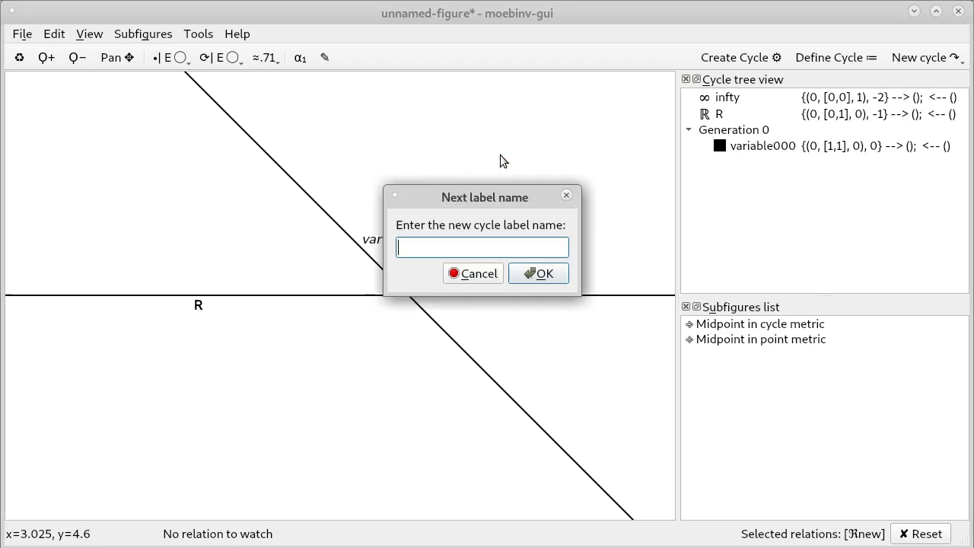
click(447, 247)
text(variable001)
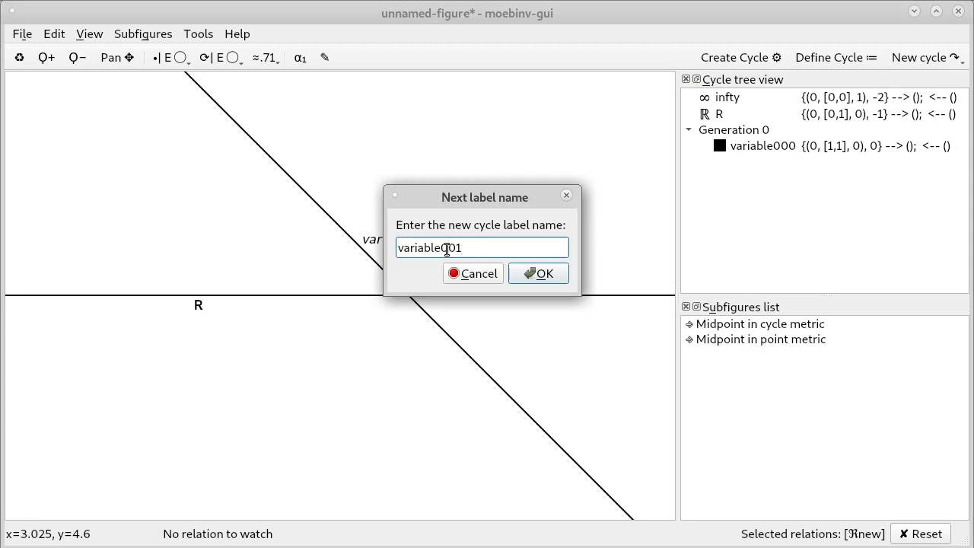
click(543, 275)
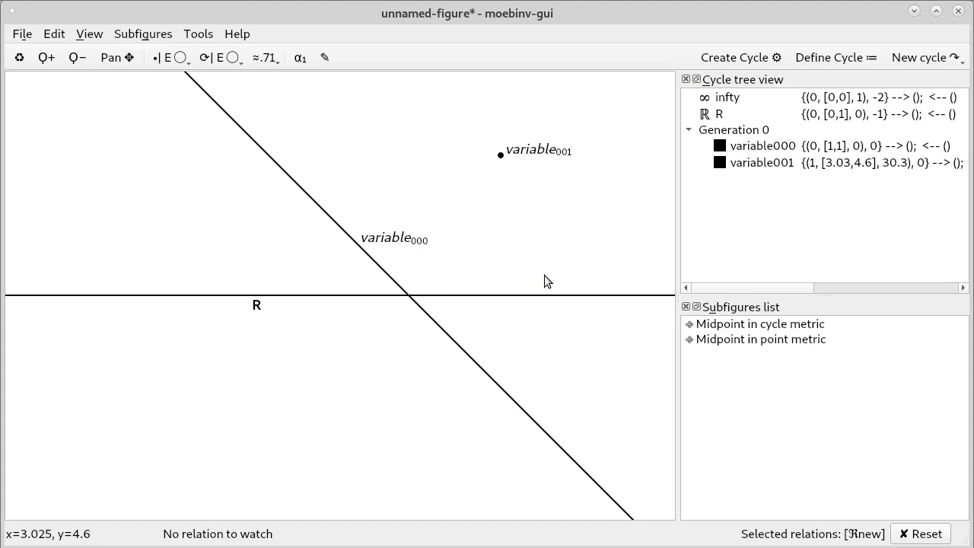
Require the new cycle orthogonal to variable001, variable000 and infinity in cycle metric.
right_click(504, 155)
mouse_move(706, 174)
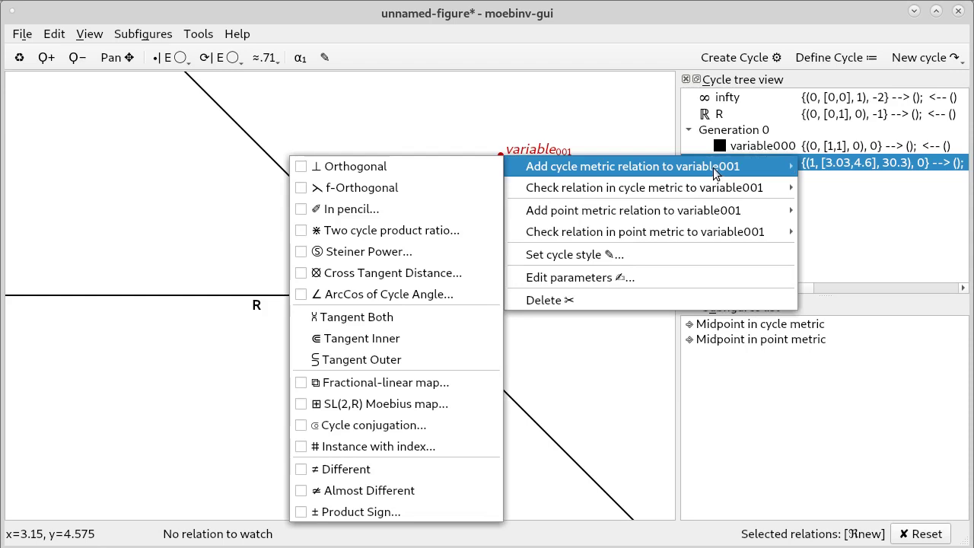
click(449, 168)
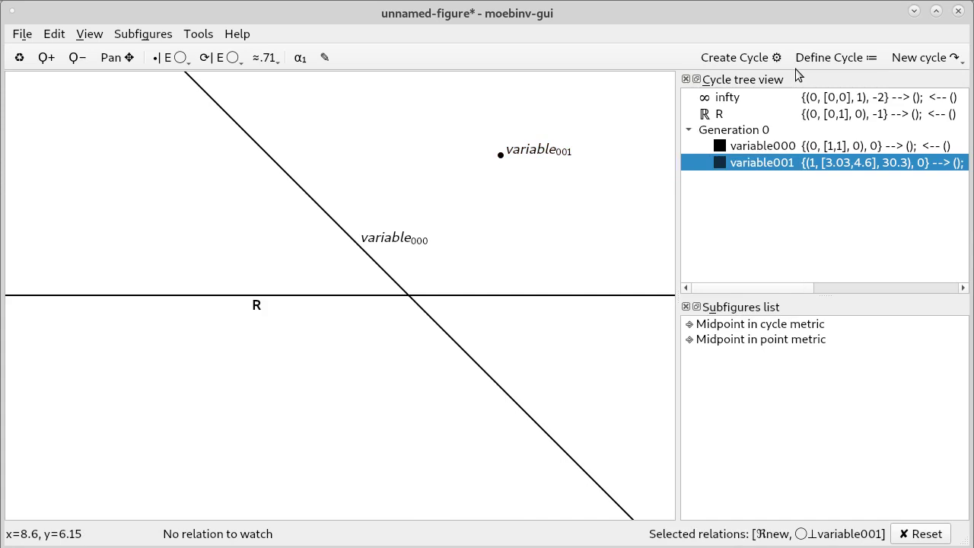
right_click(388, 279)
mouse_move(532, 285)
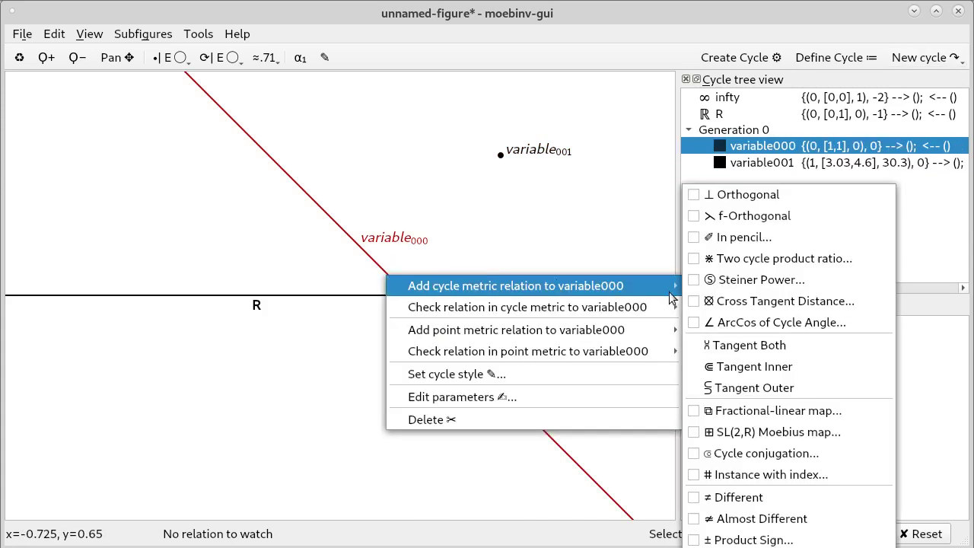
click(717, 187)
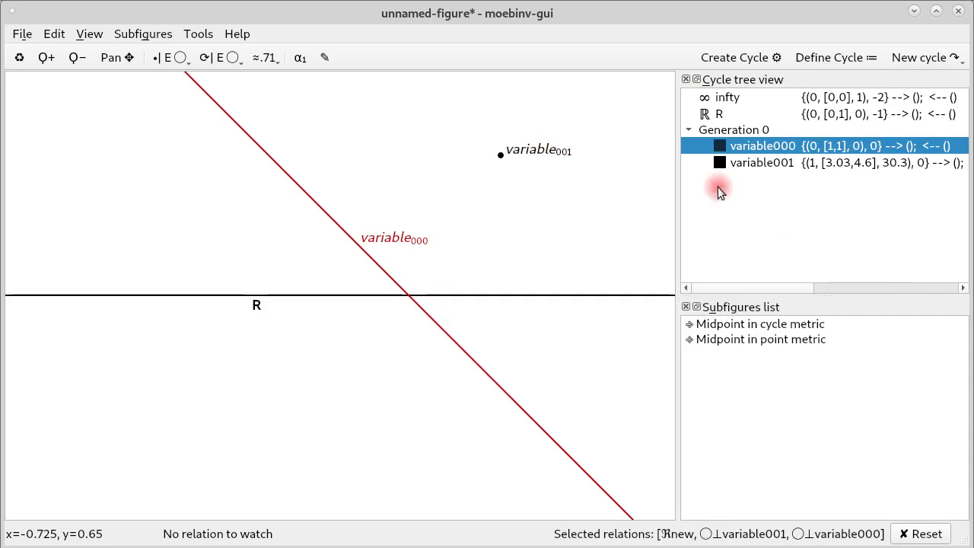
click(739, 98)
right_click(740, 96)
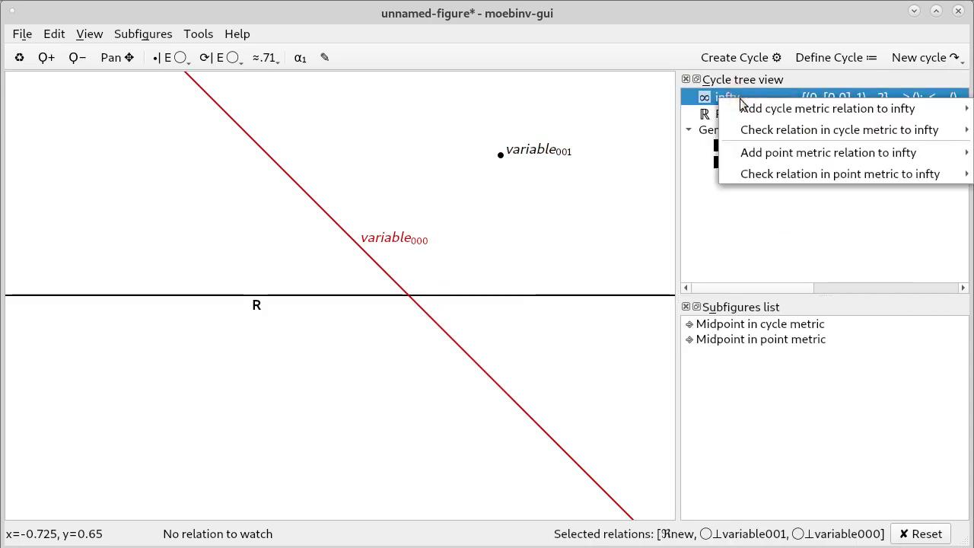
mouse_move(744, 111)
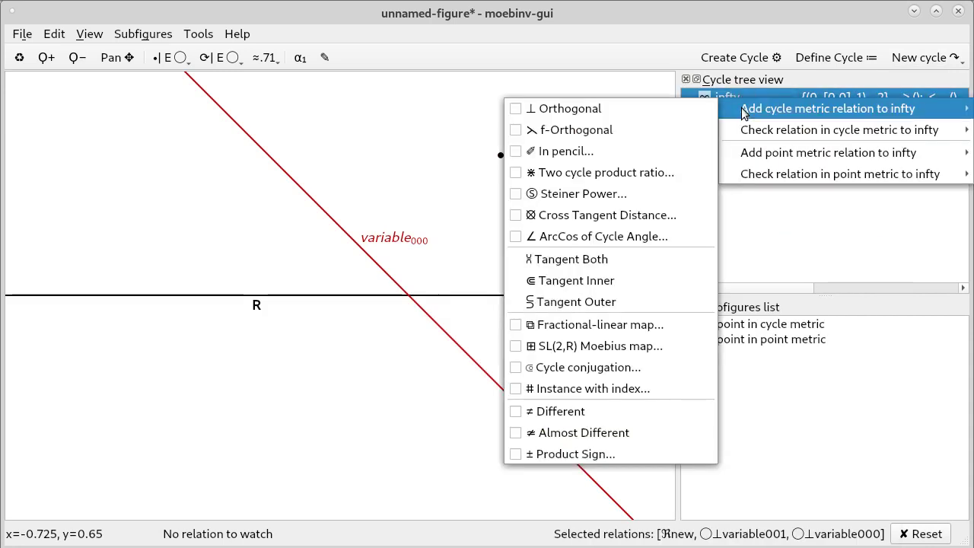
click(675, 116)
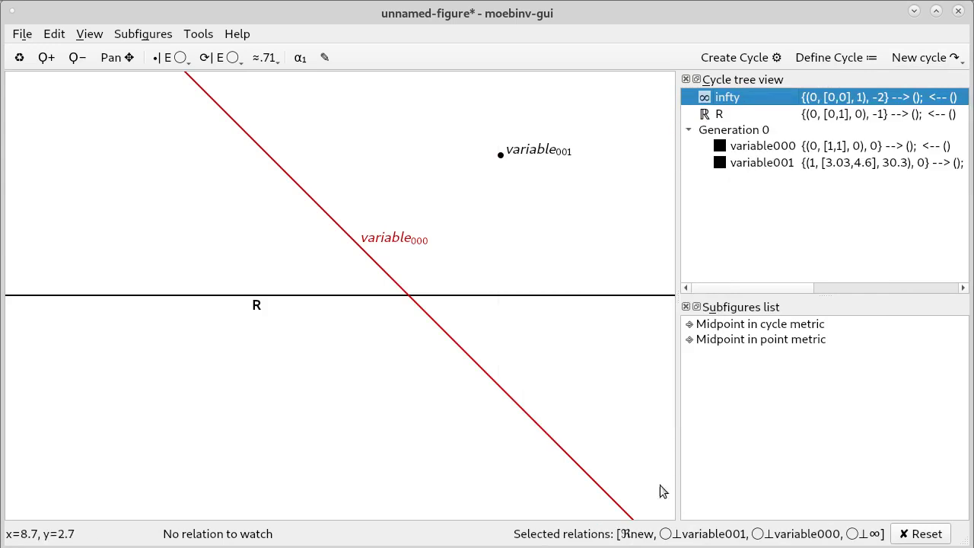
mouse_move(715, 537)
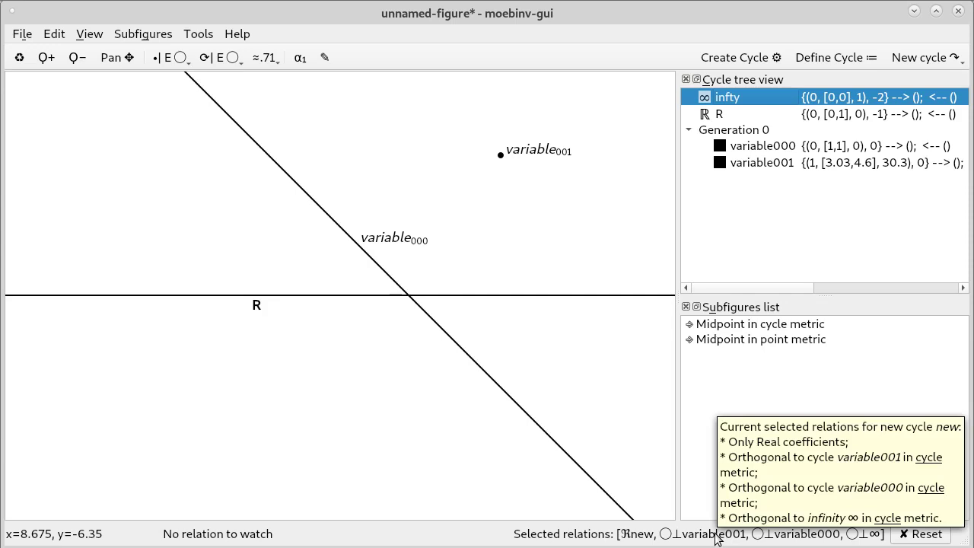
Create the constrained cycle as line l through variable001 perpendicular to variable000.
click(723, 61)
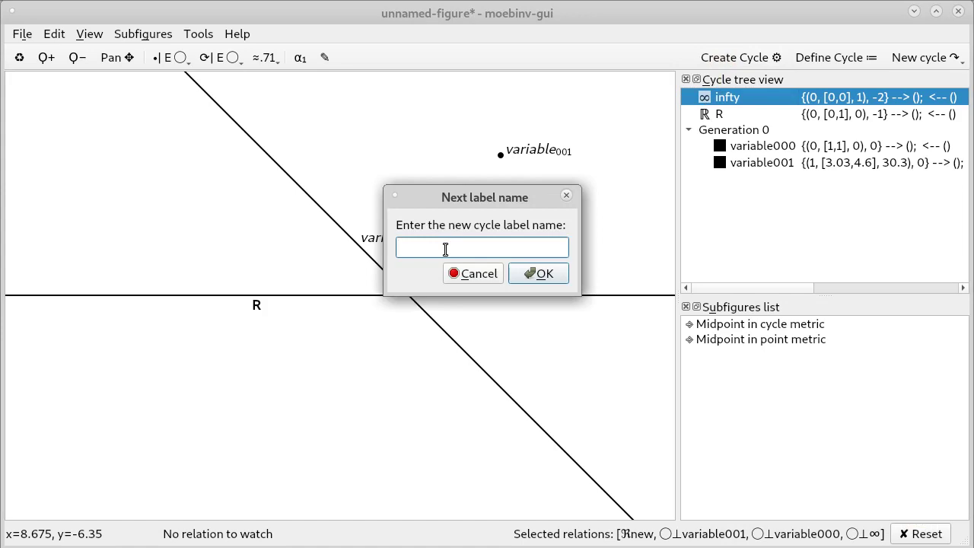
text(l)
click(543, 270)
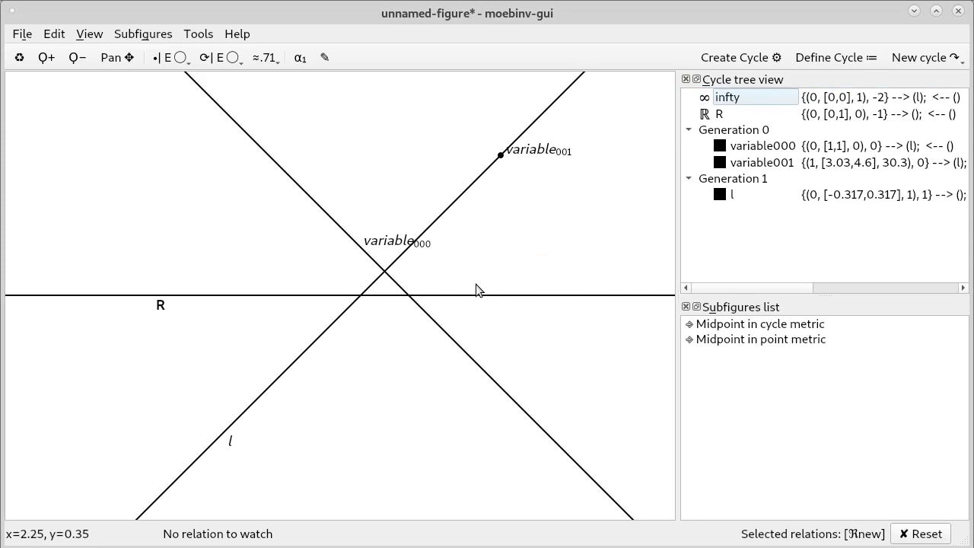
Require the next cycle orthogonal to both line variable000 and line l.
click(329, 213)
right_click(328, 221)
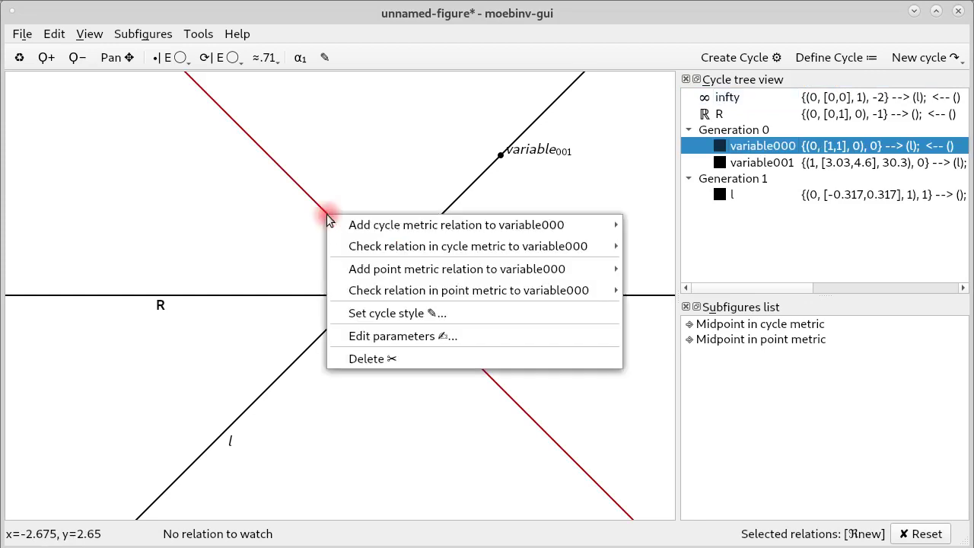
mouse_move(532, 224)
click(687, 196)
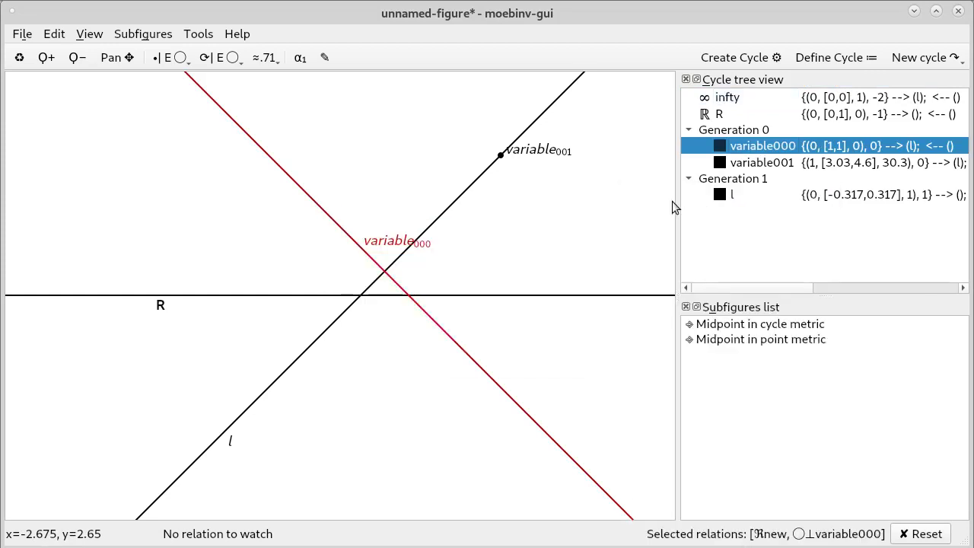
click(445, 208)
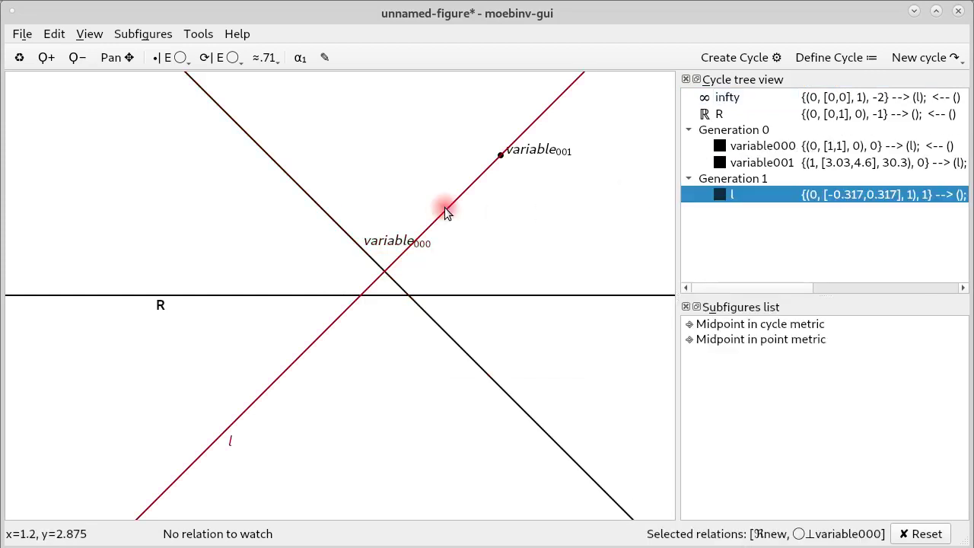
right_click(444, 207)
mouse_move(500, 218)
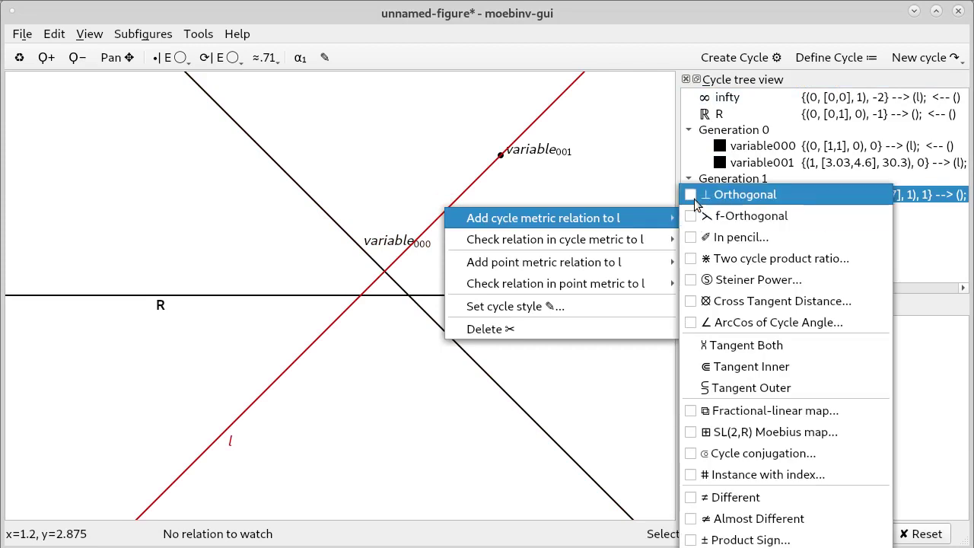
click(694, 199)
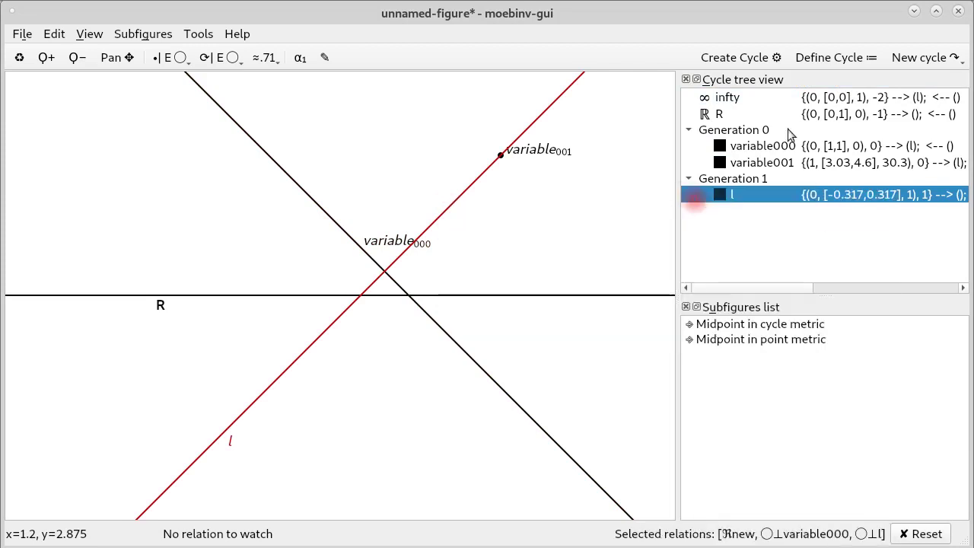
Make the new cycle orthogonal to itself and almost different from infty.
click(906, 58)
mouse_move(814, 79)
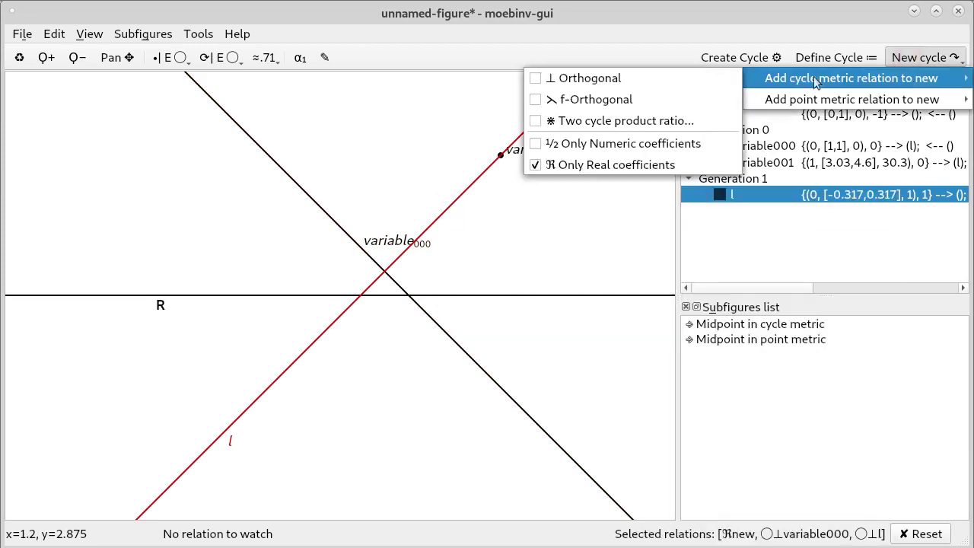
click(678, 82)
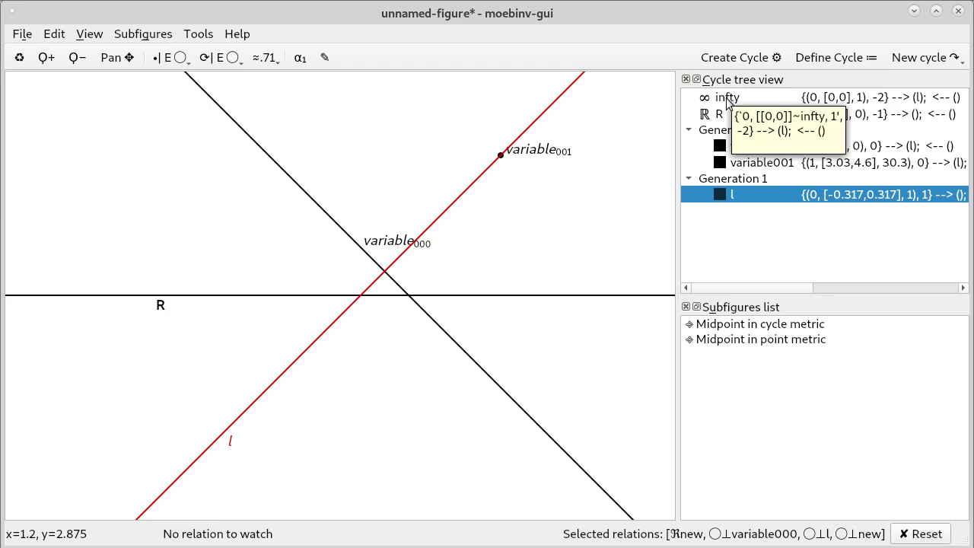
click(726, 101)
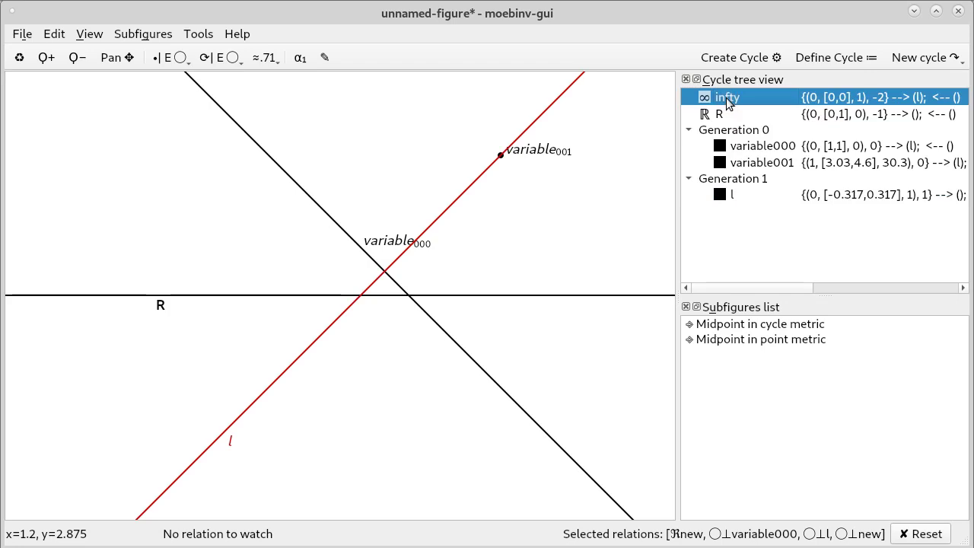
right_click(726, 101)
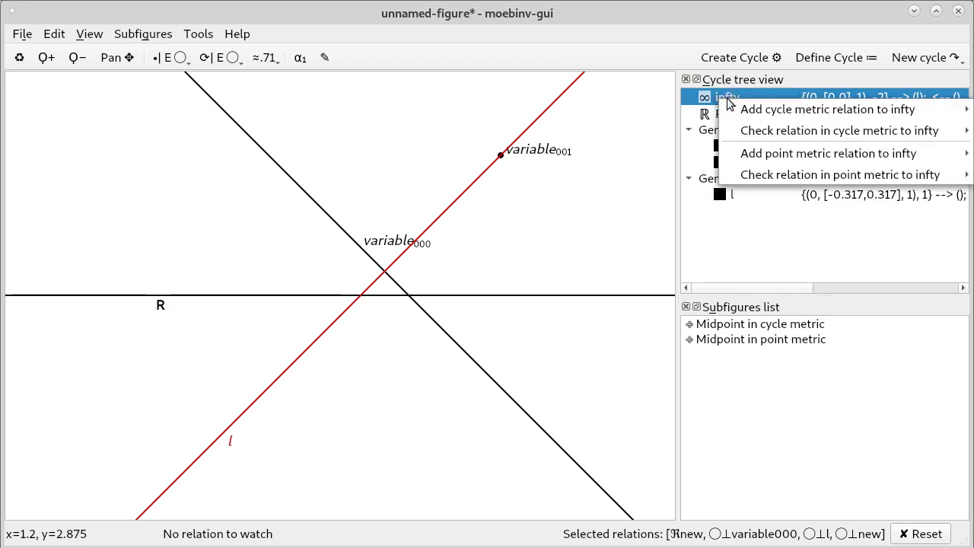
mouse_move(732, 109)
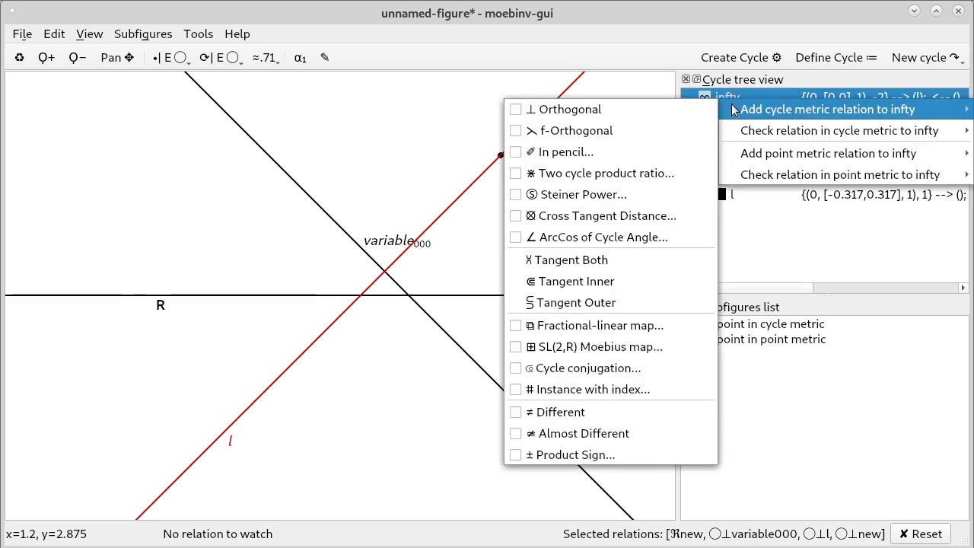
click(620, 440)
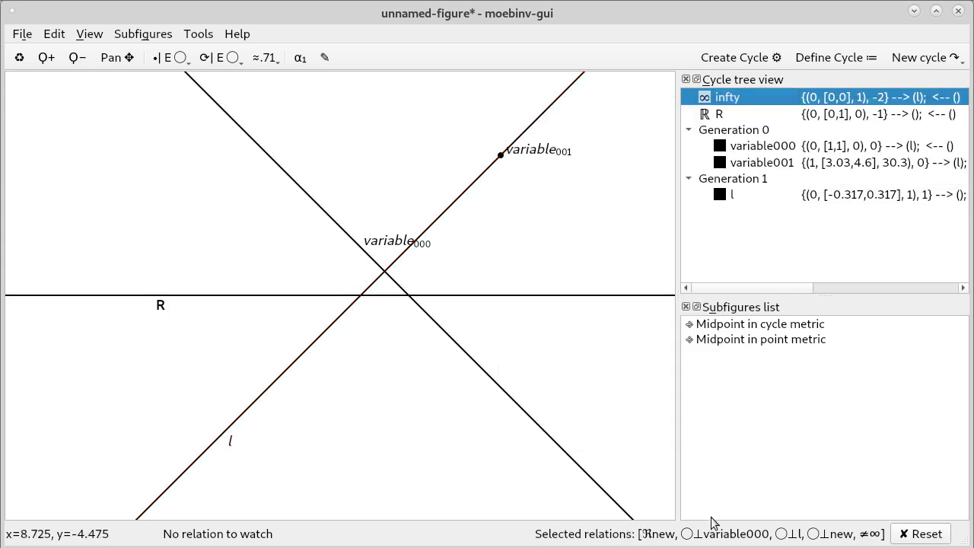
mouse_move(728, 539)
Create the point where l meets variable000 and label it result.
click(736, 61)
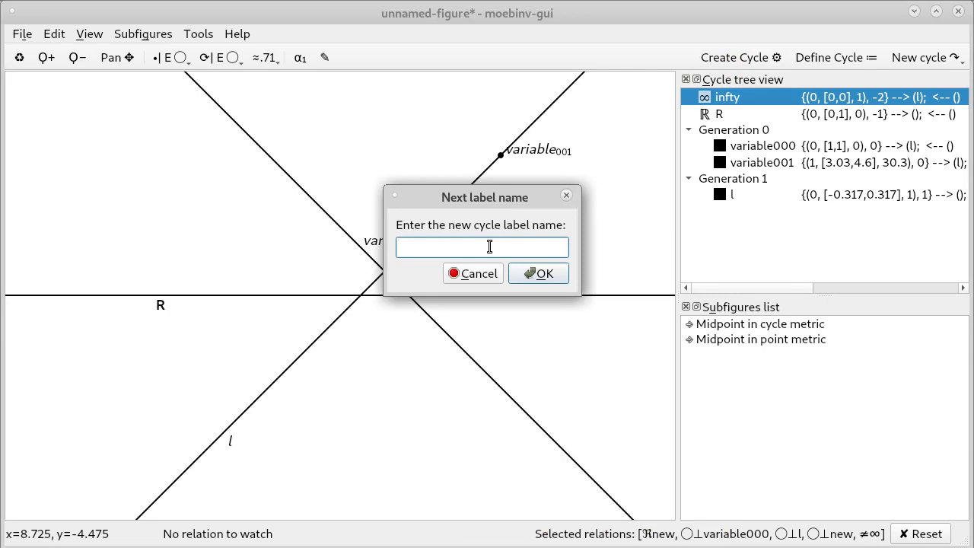
text(result)
click(558, 278)
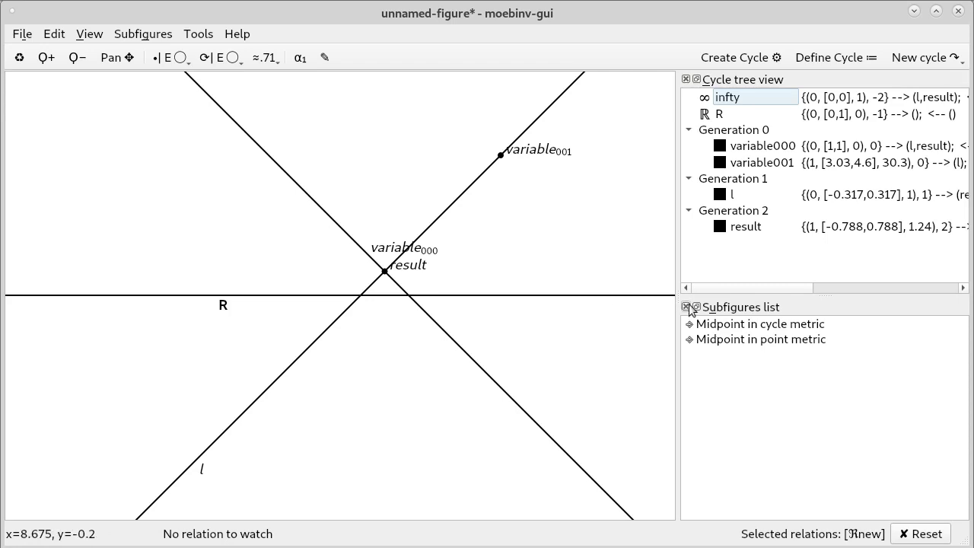
Choose Add the figure to library from the Subfigures menu.
click(137, 37)
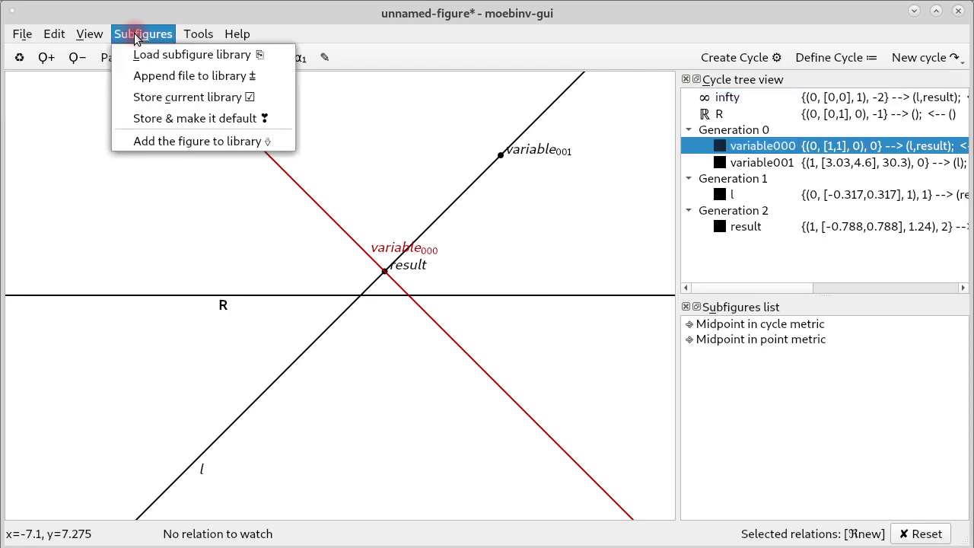
click(146, 144)
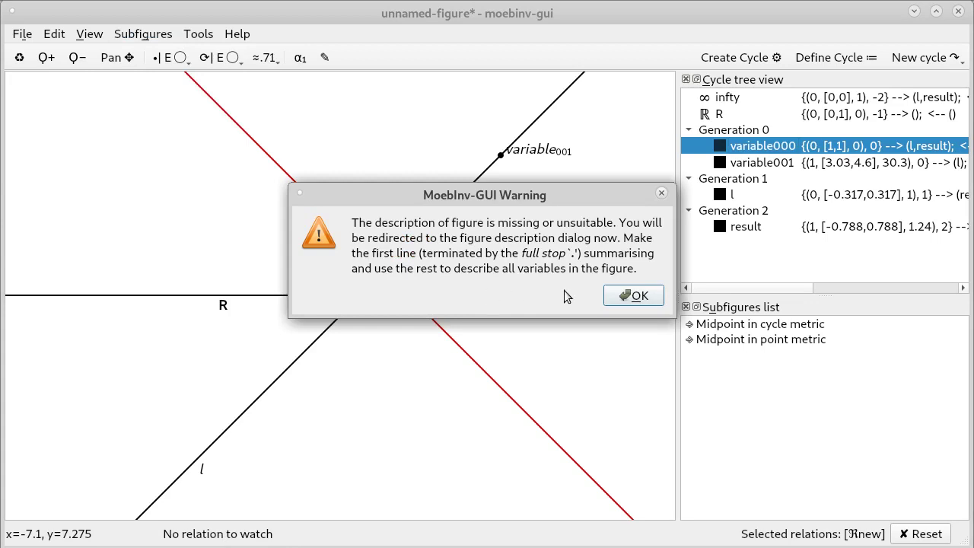
Add the subfigure 'Feet of the perpendicular from point to line', describing its line and point parameters.
click(623, 297)
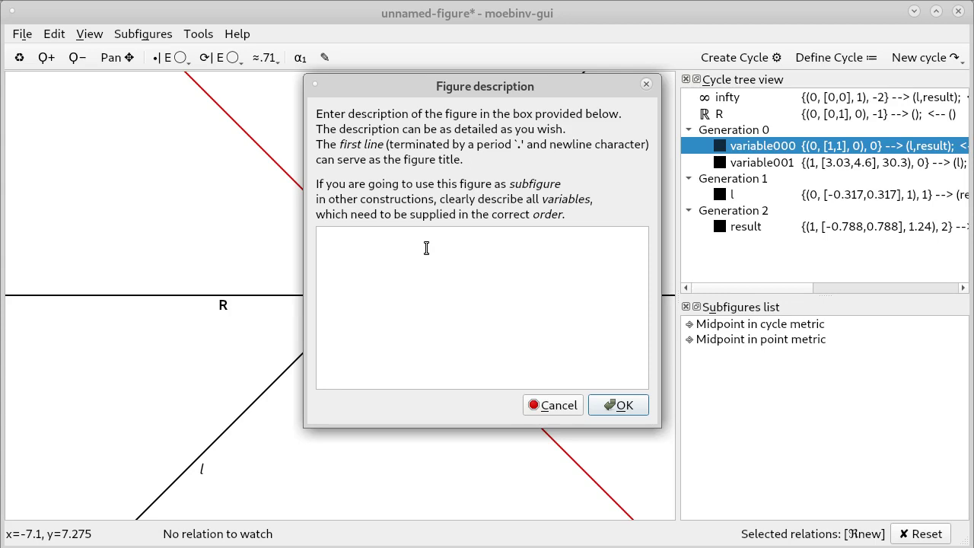
text(F)
text(oo)
text(t)
key(BackSpace)
key(BackSpace)
key(BackSpace)
text(eet of the perpendicular from )
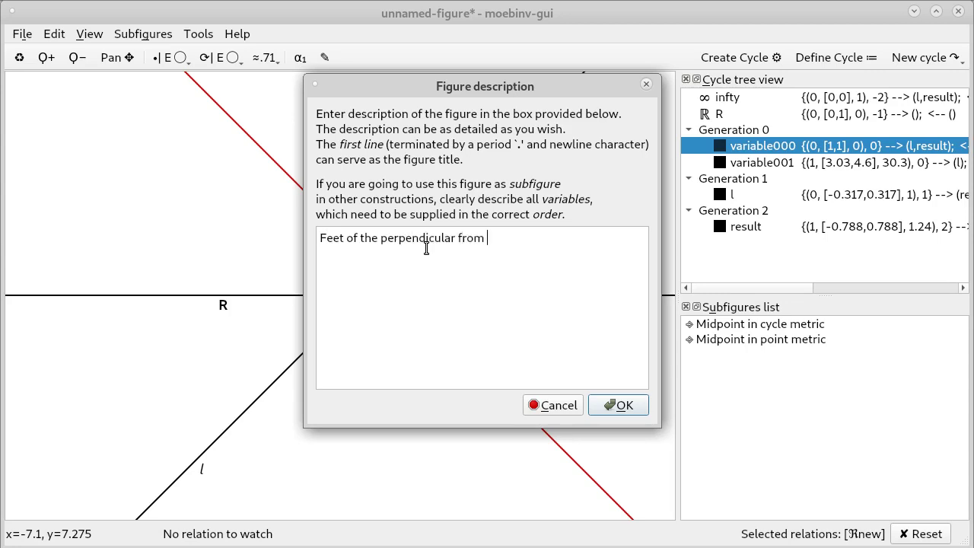
text(point to)
text( line)
text(The firs)
text(t para)
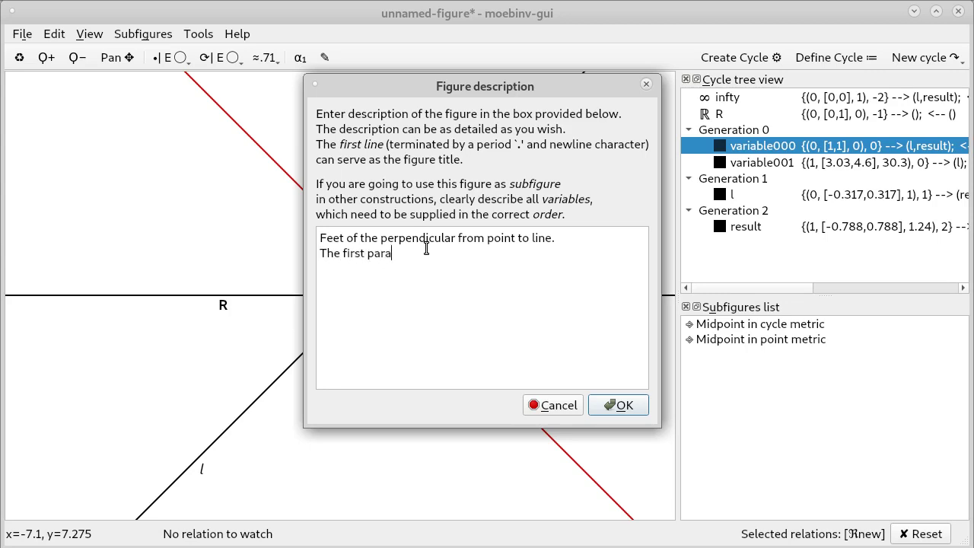
text(meter is the line and the seco)
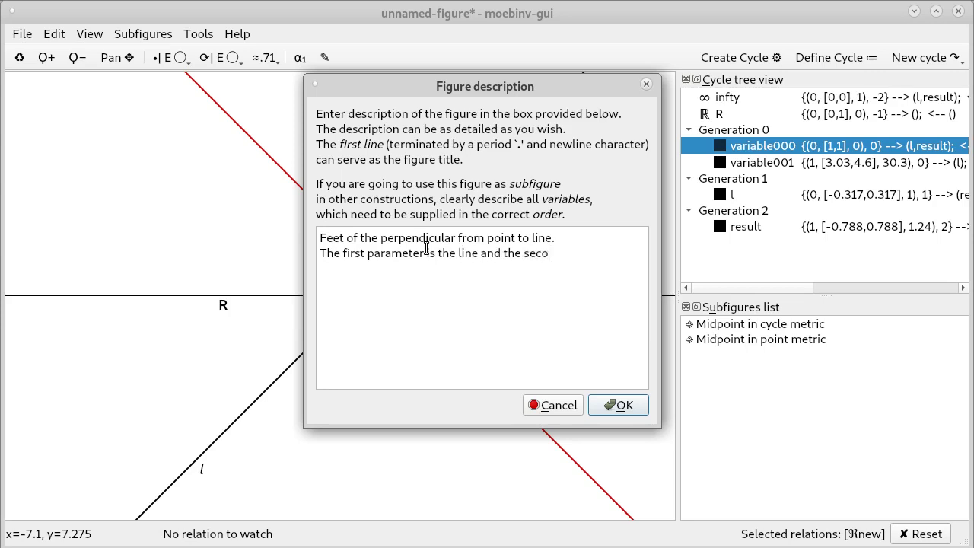
text(nd paremeter)
key(Return)
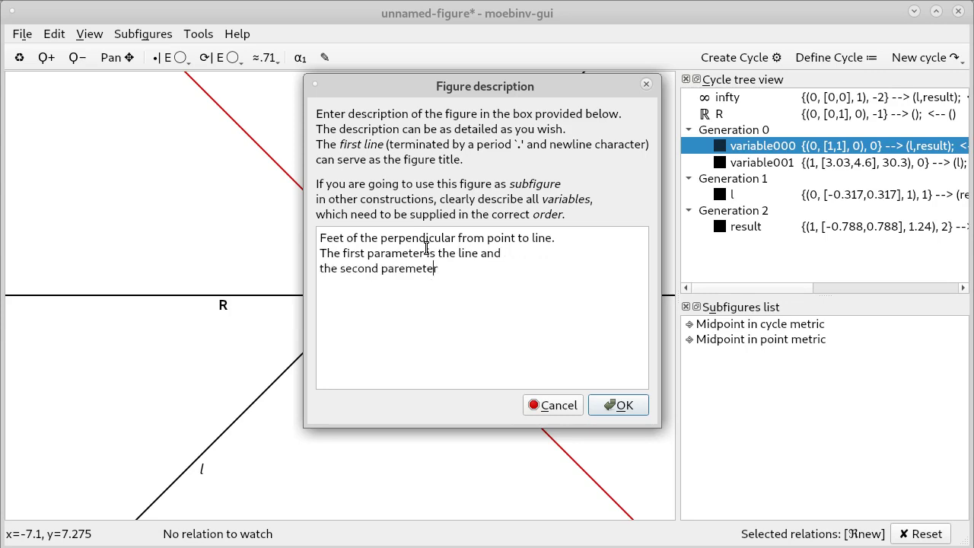
text(is he point, which)
key(Return)
text(defin)
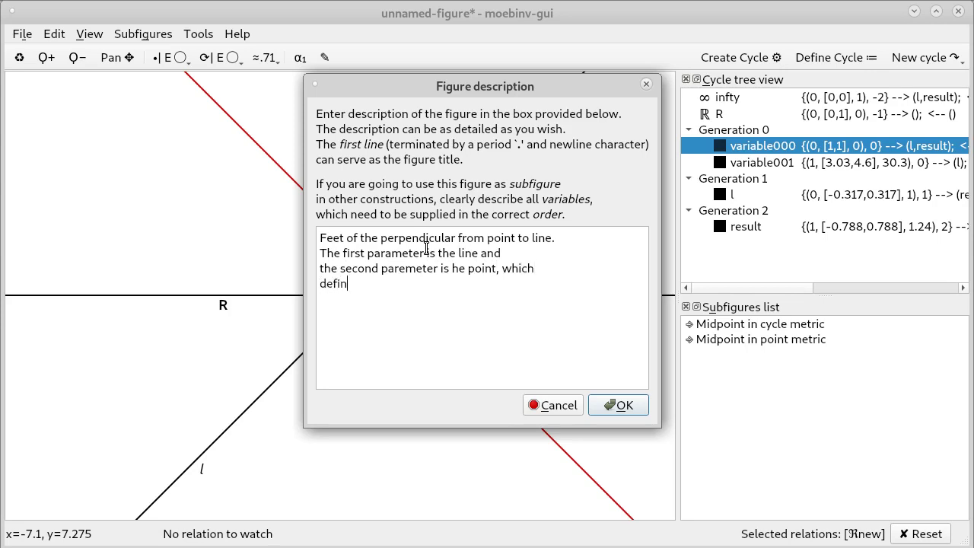
text(e the perpendicular.)
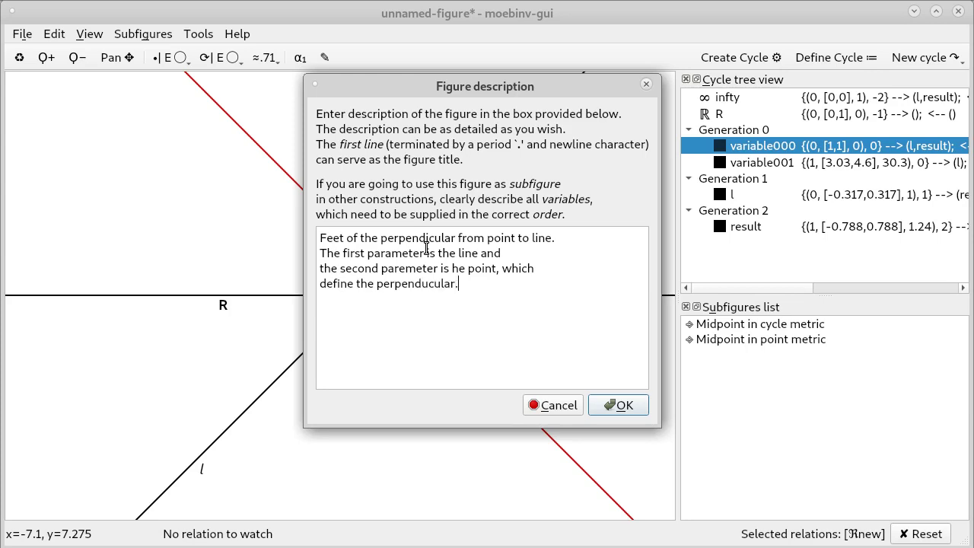
click(624, 407)
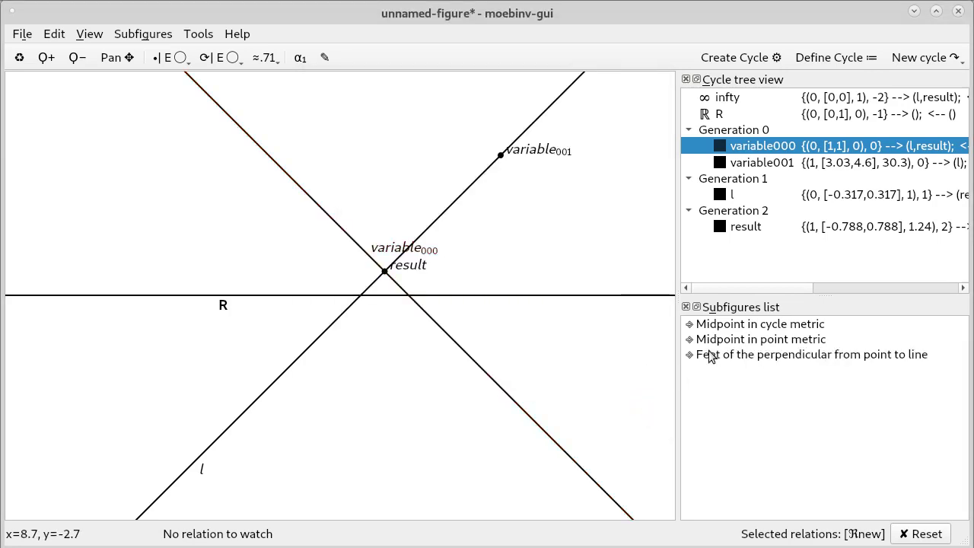
mouse_move(715, 361)
click(21, 36)
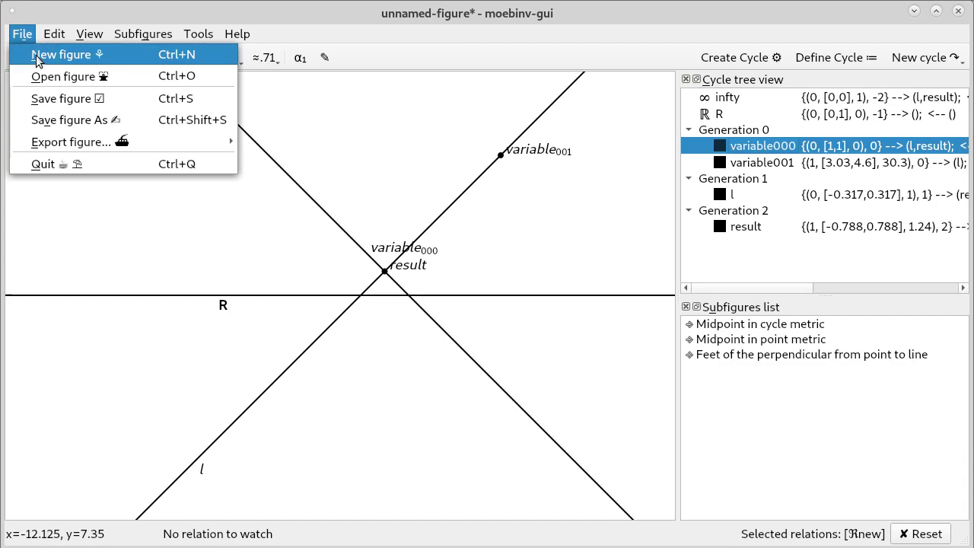
click(36, 56)
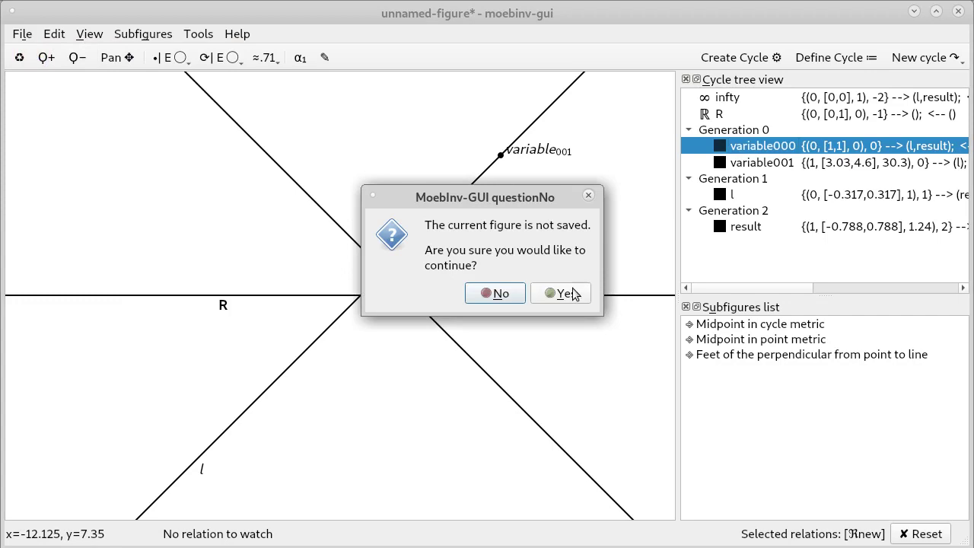
click(499, 299)
click(21, 34)
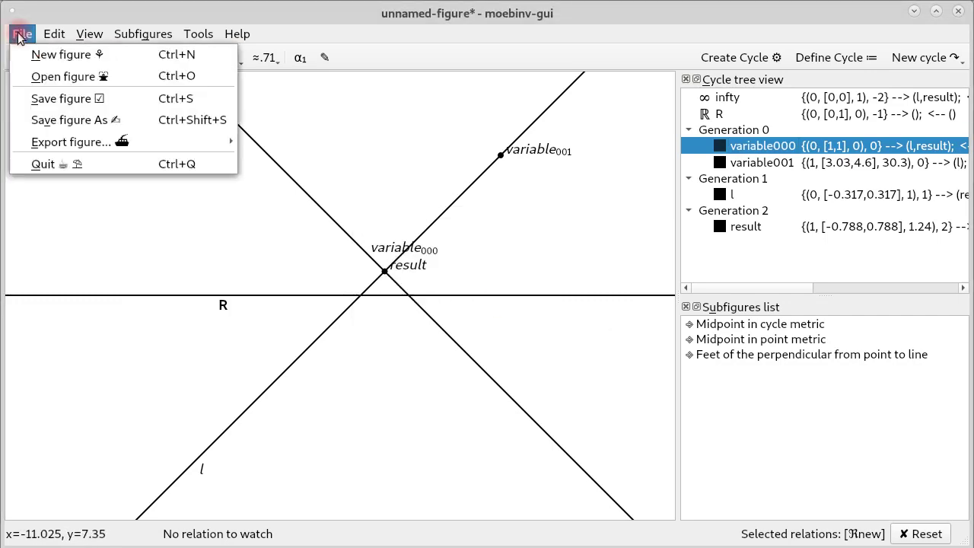
Save the current figure as feet-perpendicular.
click(66, 100)
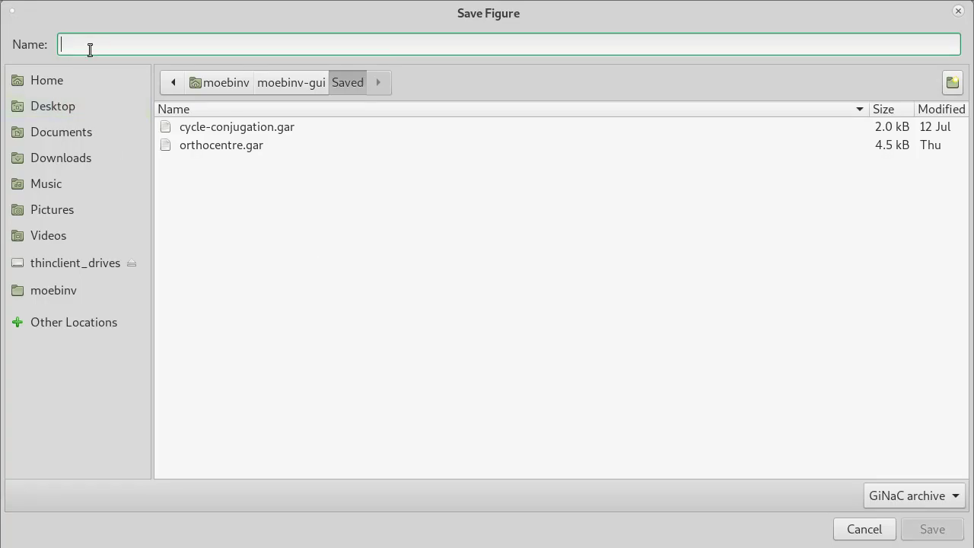
text(feet)
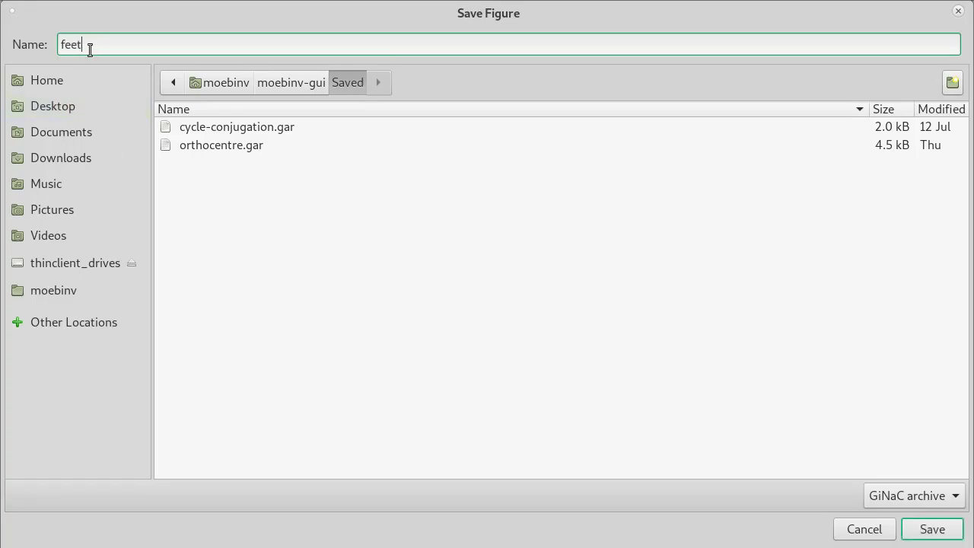
text(-perpendicular)
click(931, 528)
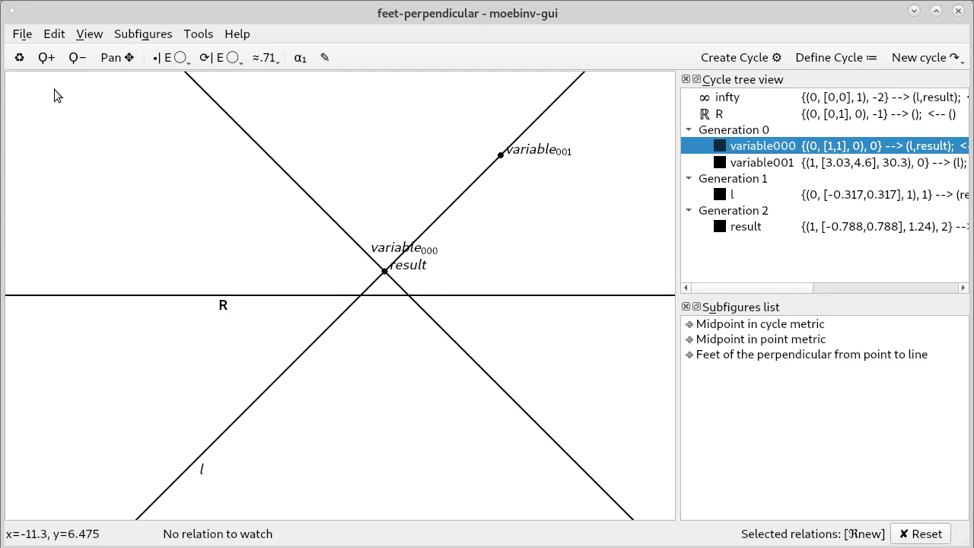
Start a new empty figure, confirming the replacement.
click(21, 35)
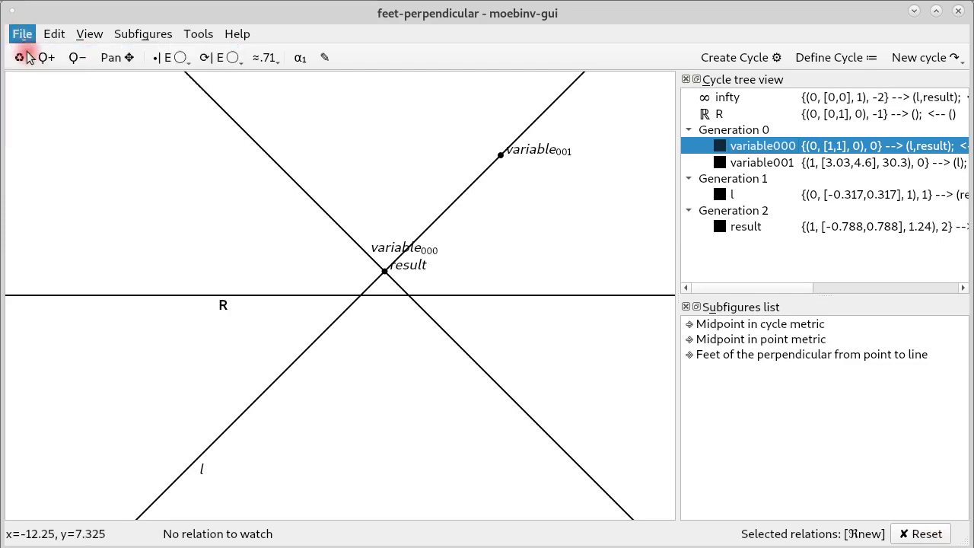
click(26, 56)
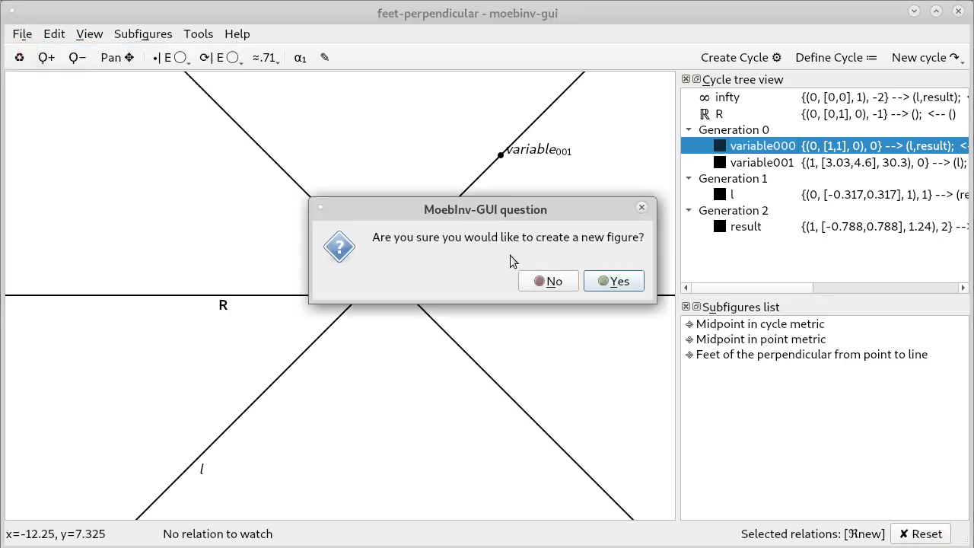
click(613, 281)
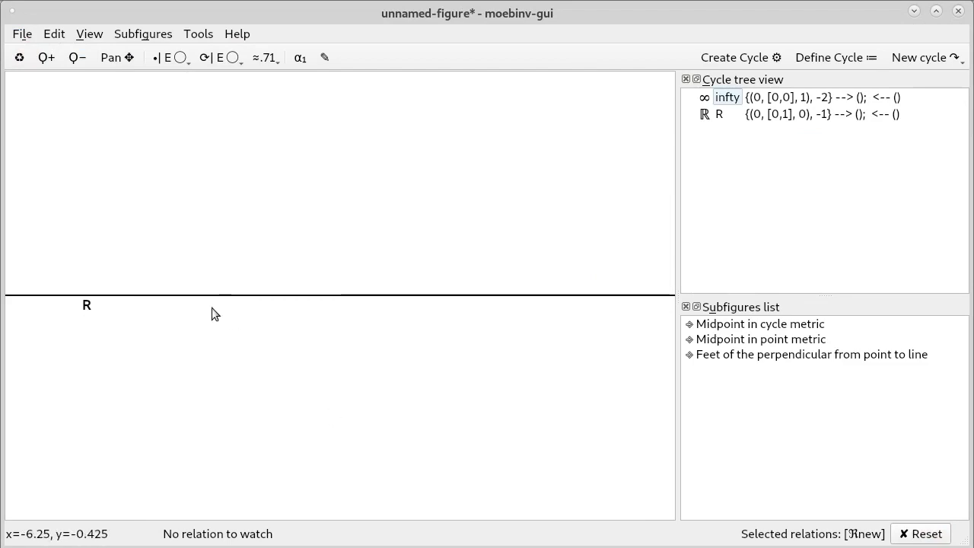
Change the style of the real line R to Dotted.
click(191, 295)
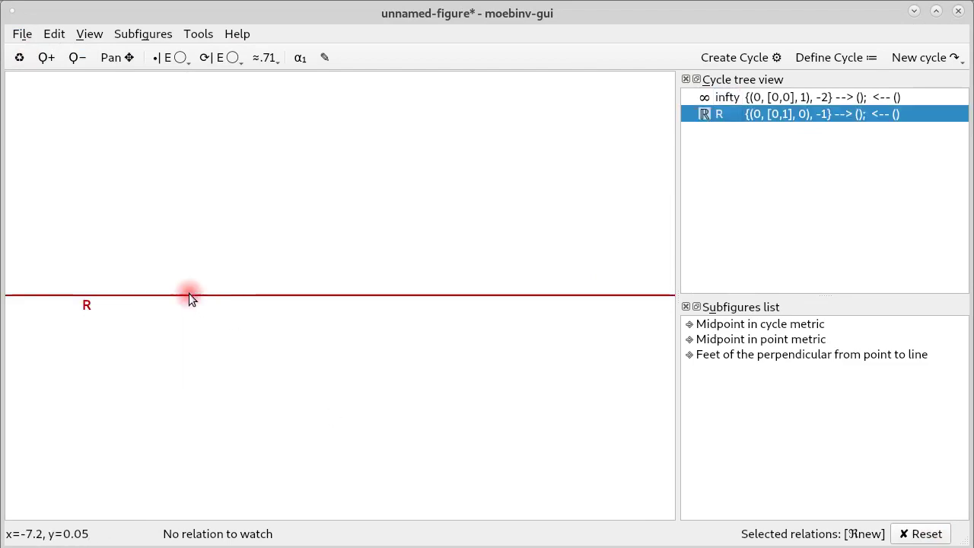
right_click(188, 295)
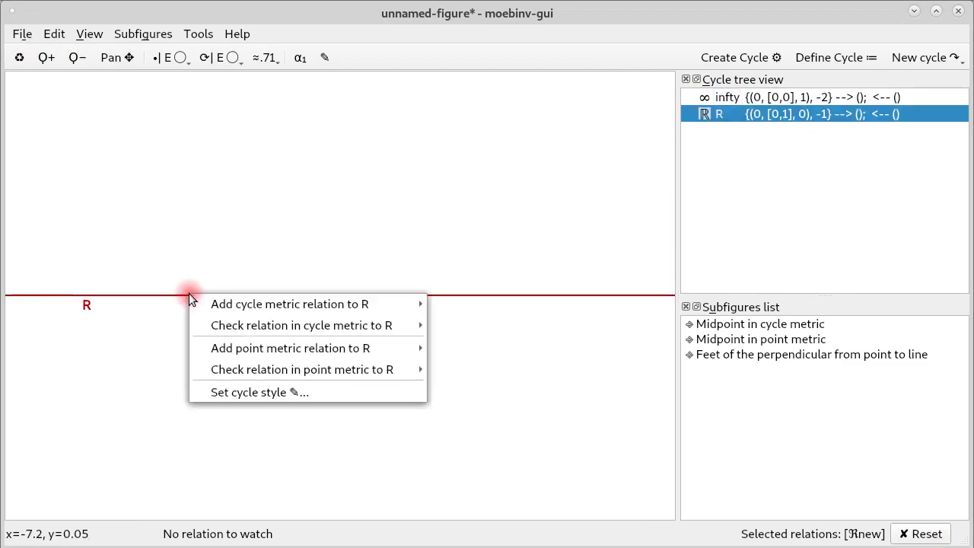
click(239, 392)
click(440, 429)
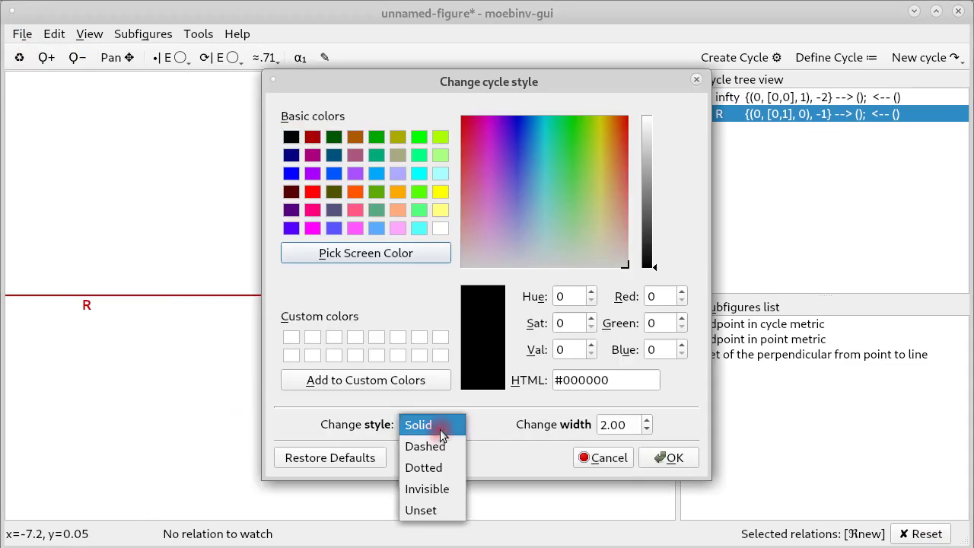
click(440, 471)
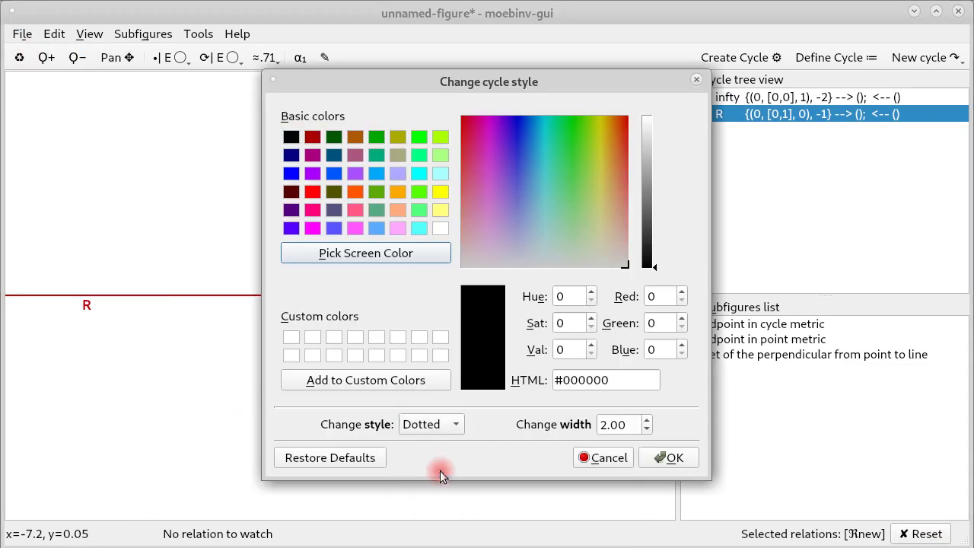
click(661, 460)
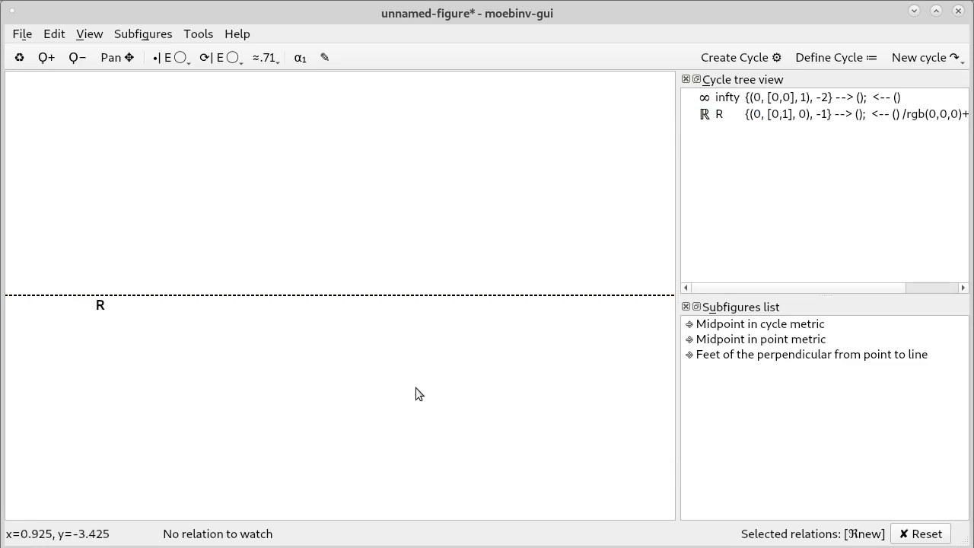
Switch cycle naming to automatic Roman capitals with the label counter reset.
click(299, 57)
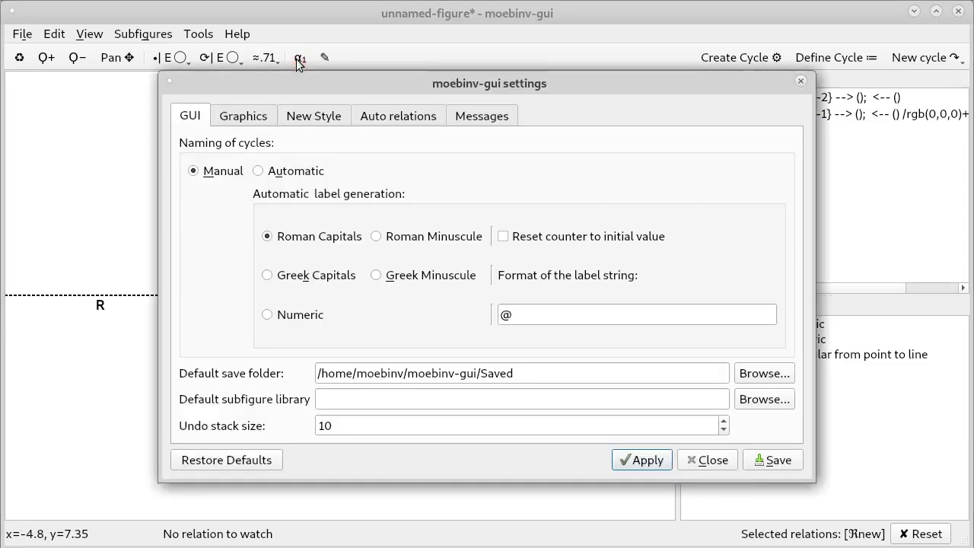
click(258, 172)
click(503, 235)
mouse_move(379, 278)
click(643, 459)
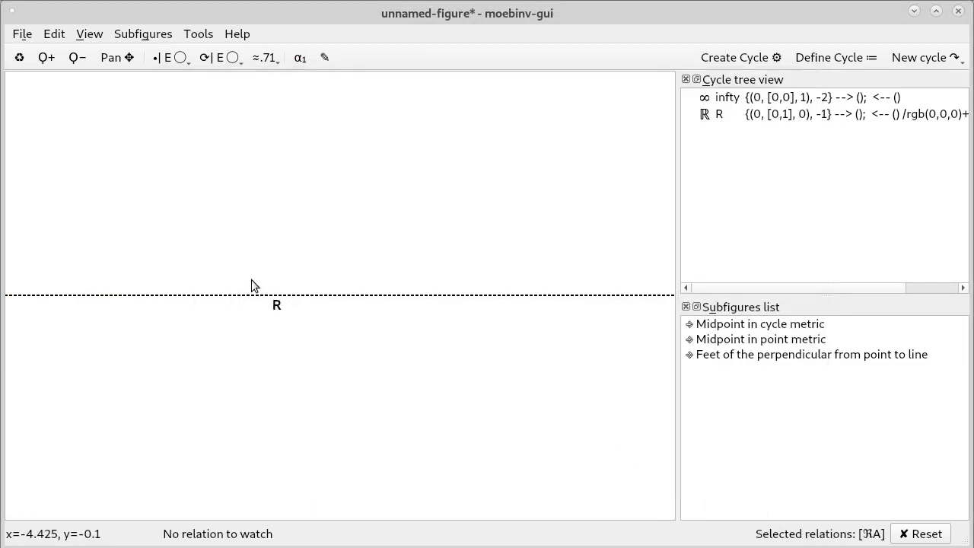
Place point A above R, B below R and C at the upper right, then move C further up-right.
click(173, 239)
click(295, 405)
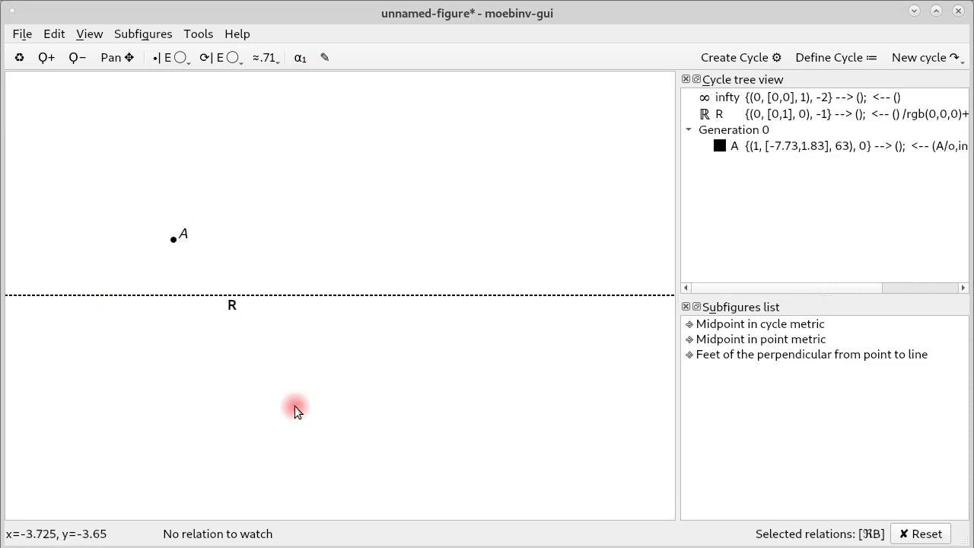
click(399, 193)
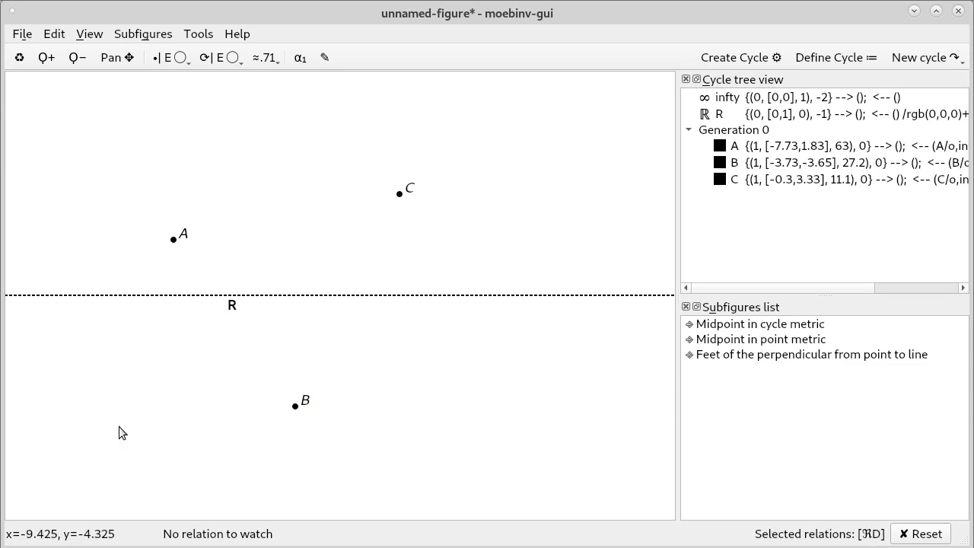
click(402, 190)
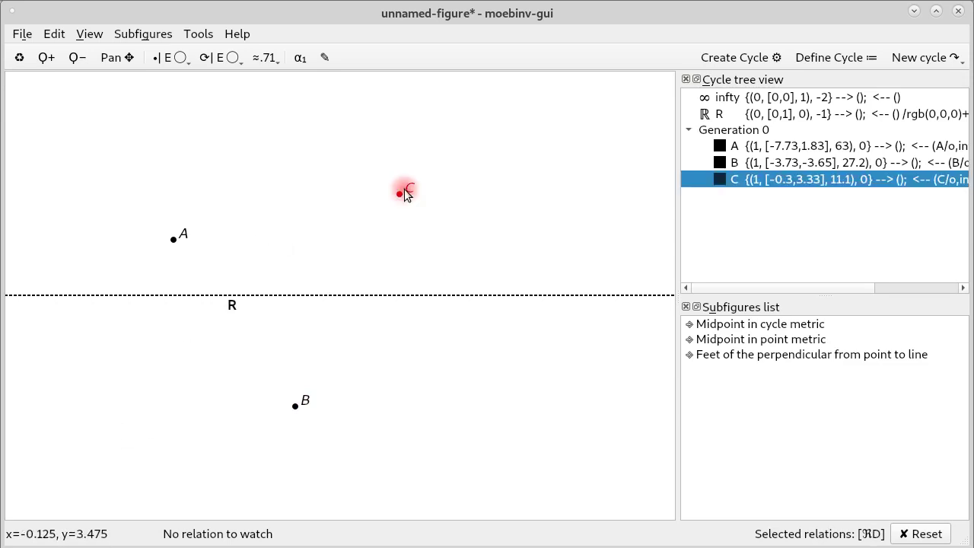
drag(406, 182, 416, 149)
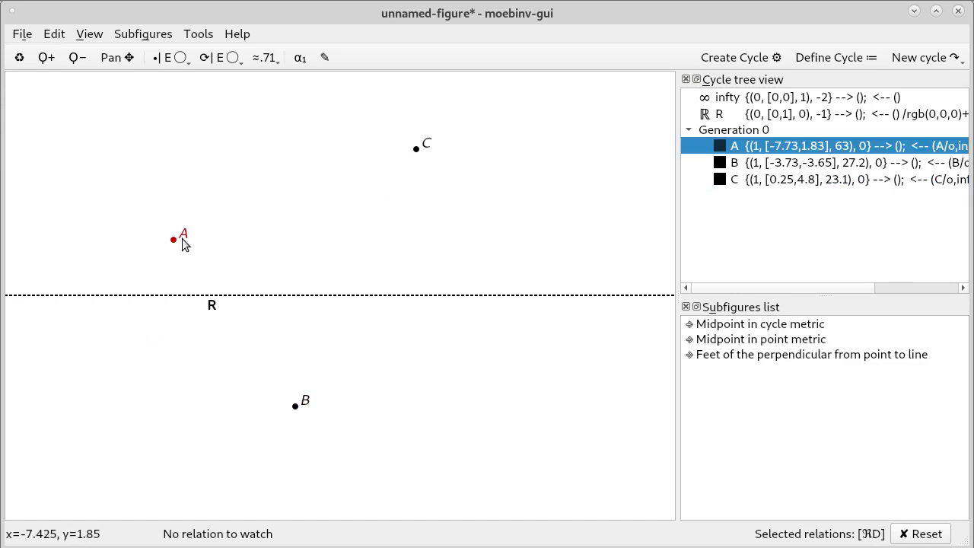
Set automatic cycle labels to lowercase Roman letters with the counter reset.
click(299, 61)
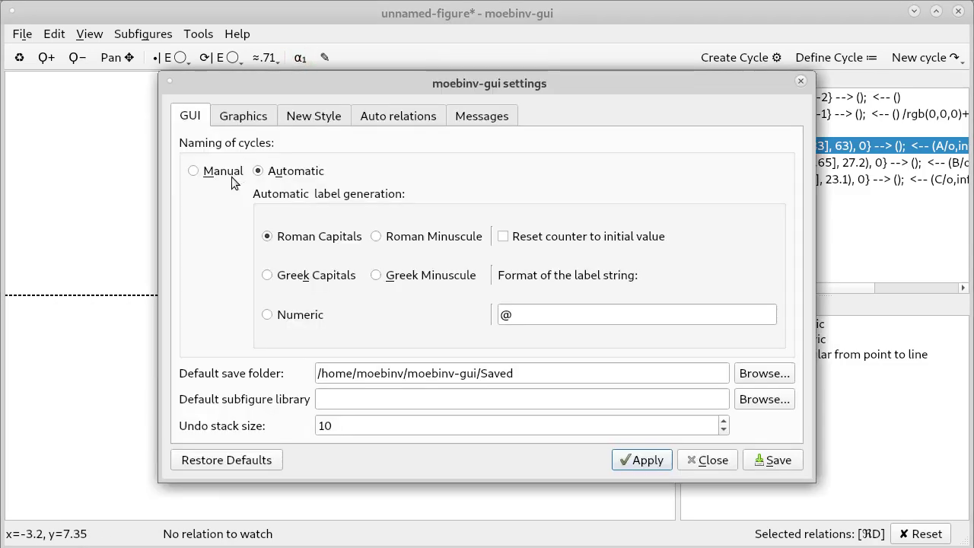
click(376, 236)
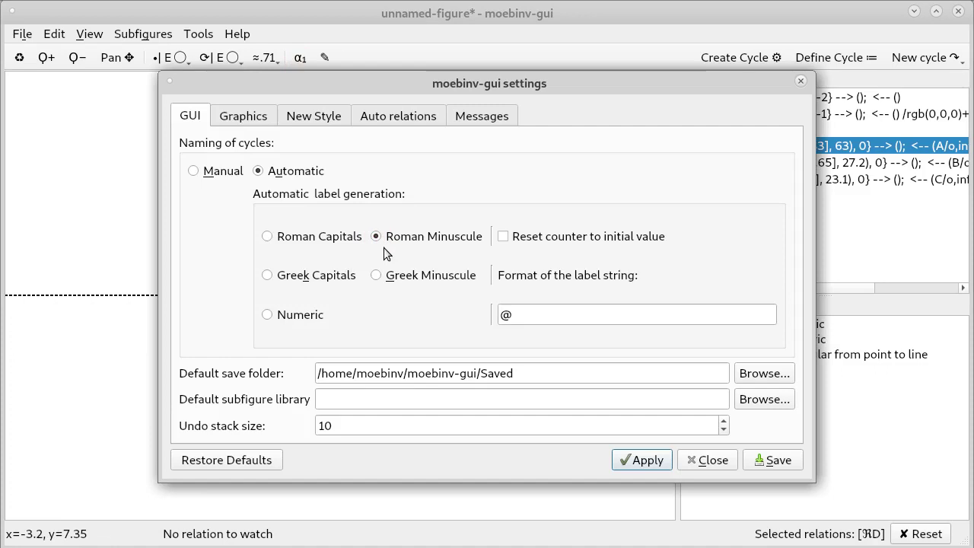
click(505, 316)
mouse_move(558, 332)
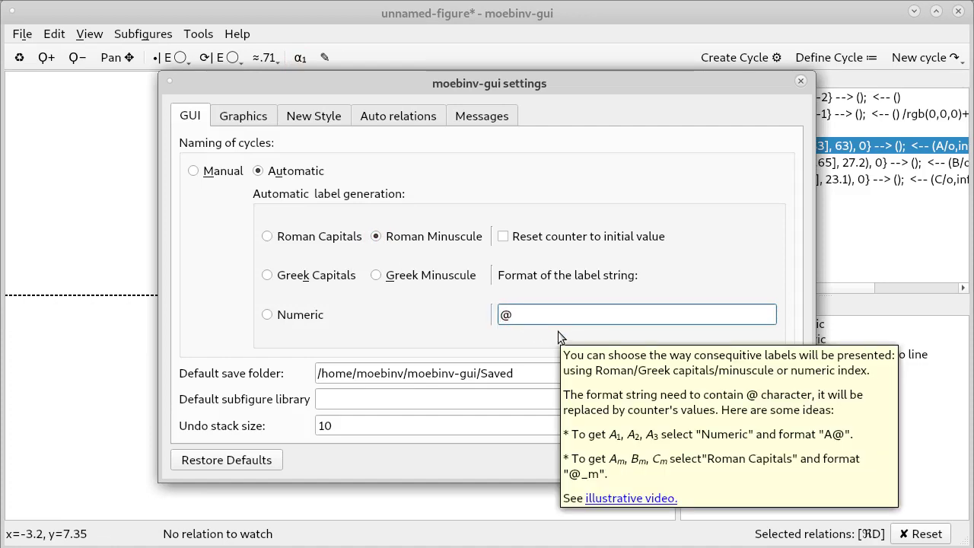
click(502, 237)
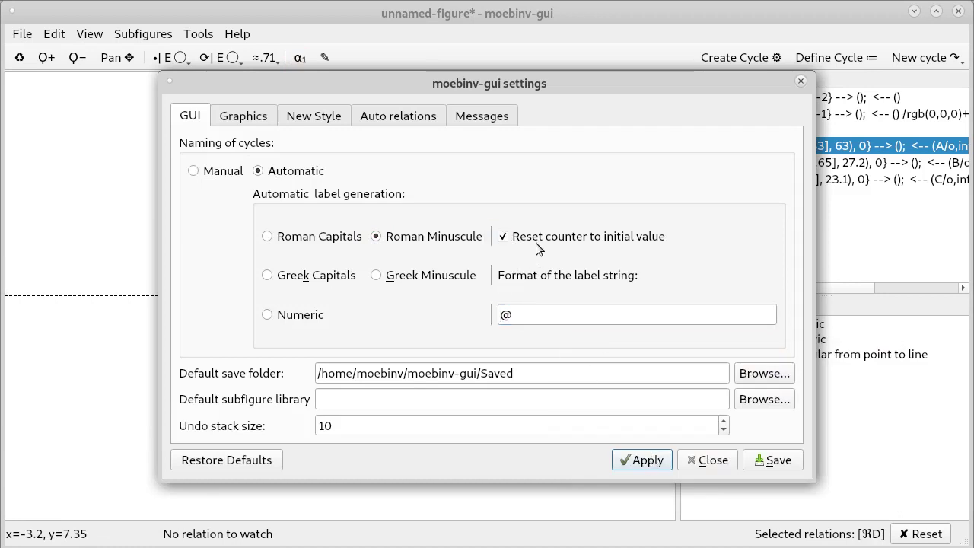
click(644, 461)
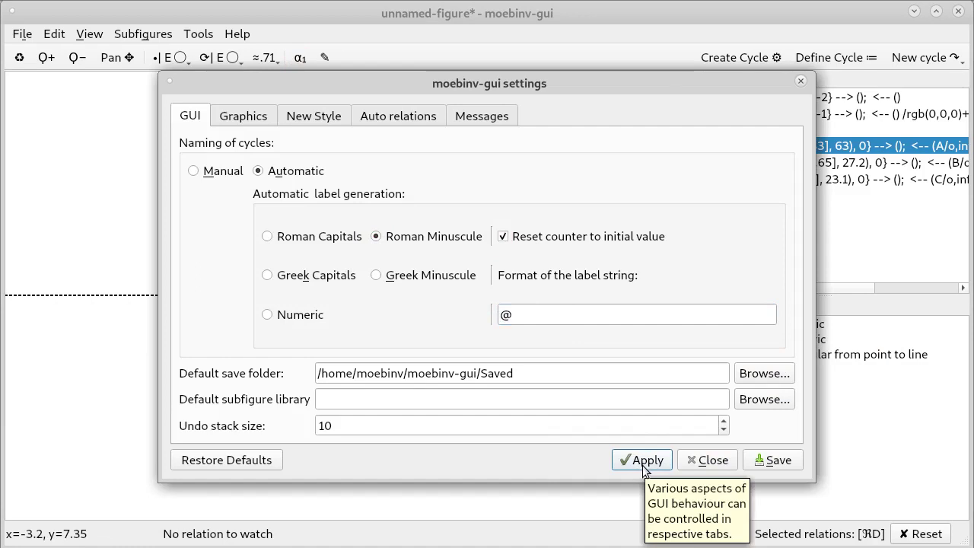
click(643, 464)
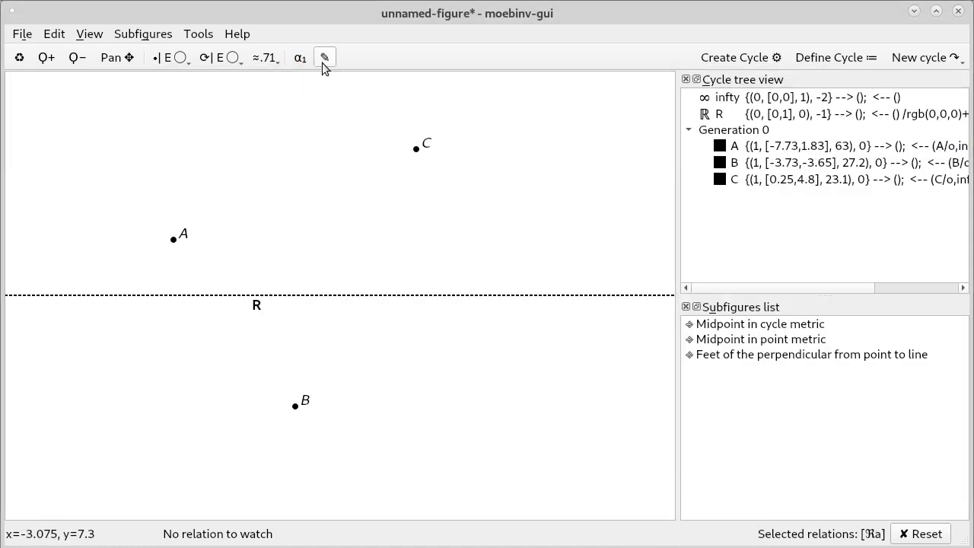
Make blue the permanent style for every new cycle.
click(322, 61)
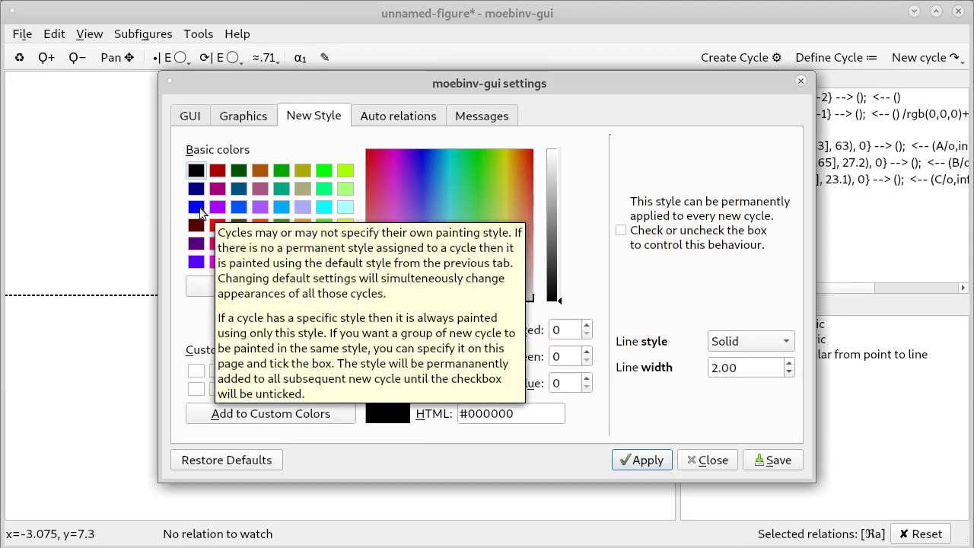
click(199, 207)
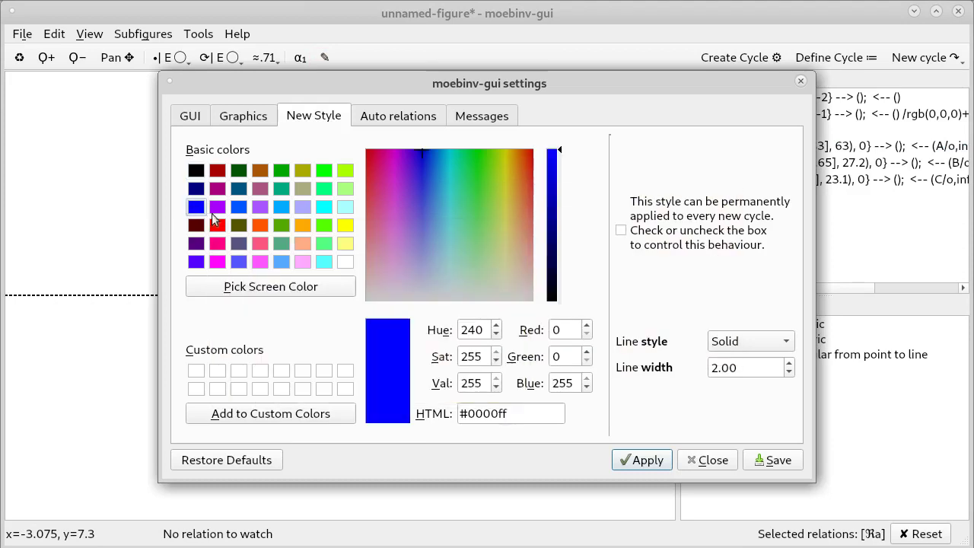
click(621, 234)
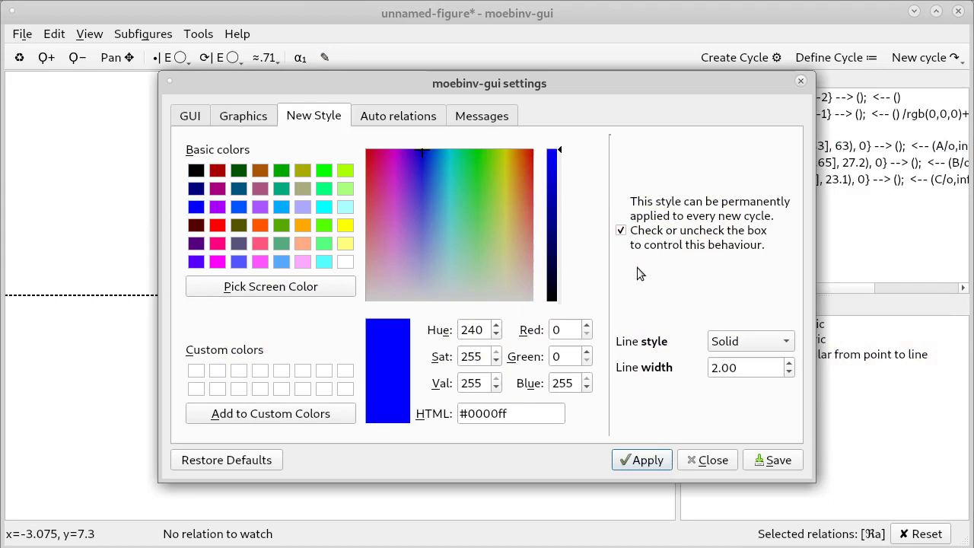
click(641, 460)
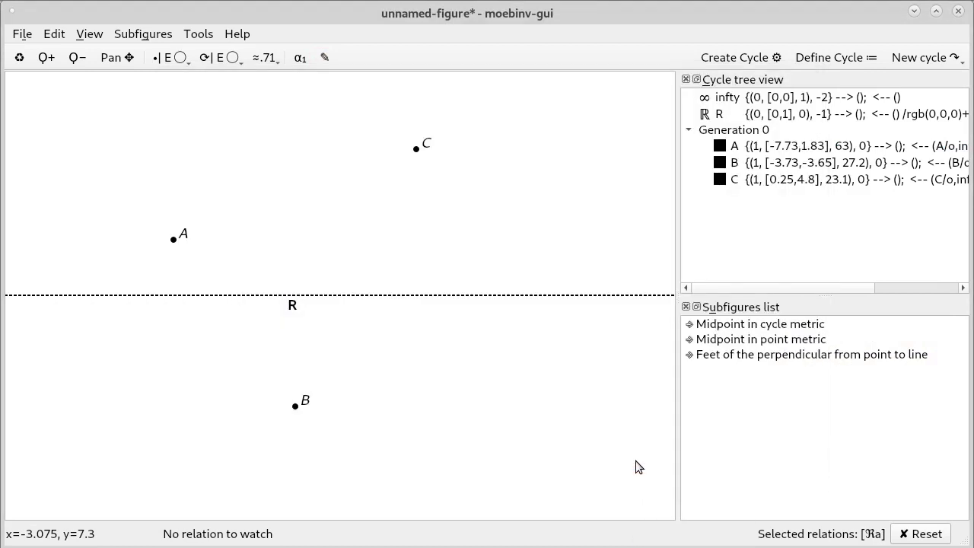
Create line a through points B and C by adding orthogonality to B, C and infinity.
click(170, 244)
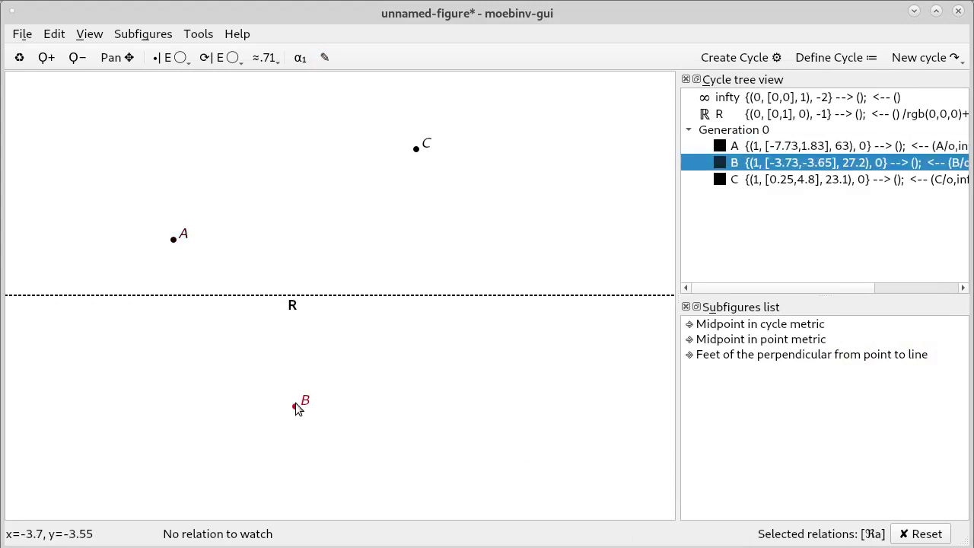
right_click(297, 403)
mouse_move(403, 258)
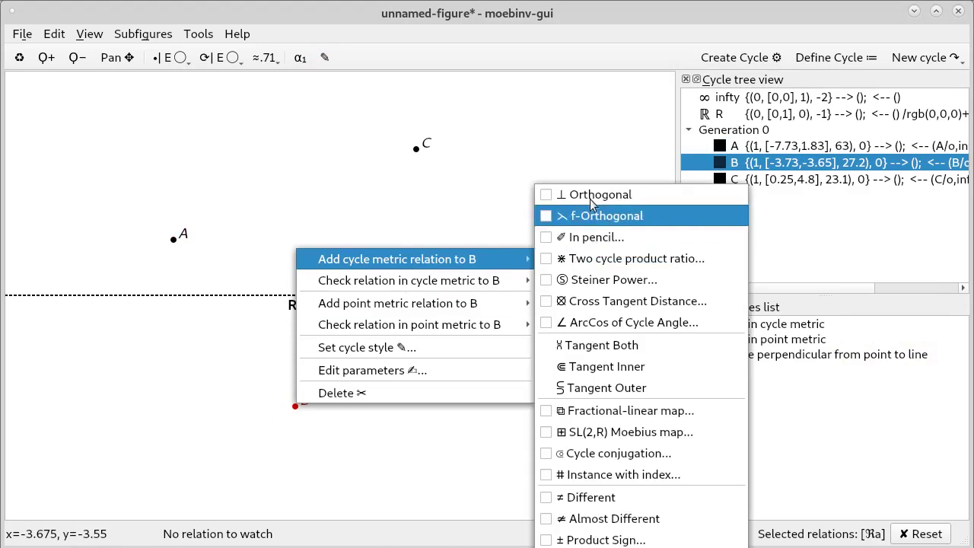
click(587, 196)
right_click(417, 148)
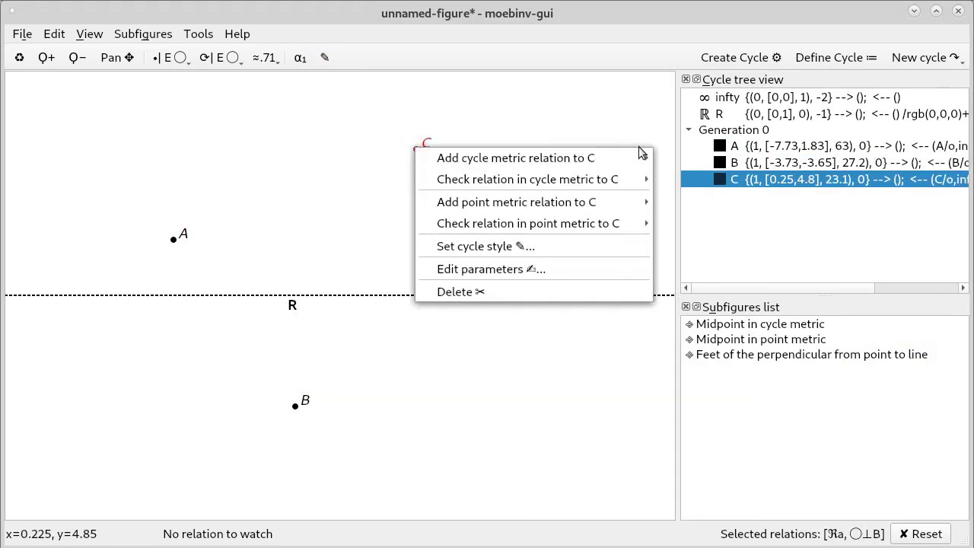
mouse_move(643, 157)
click(674, 157)
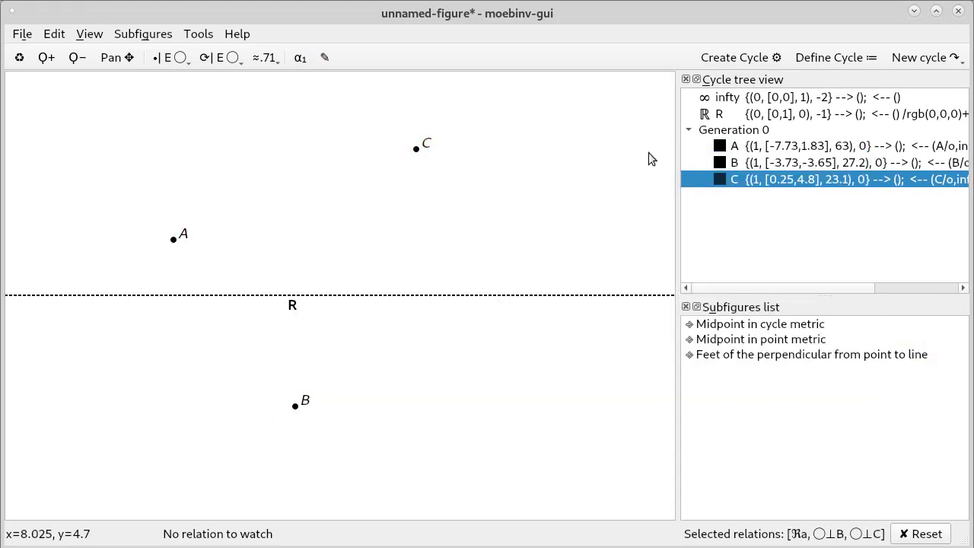
right_click(714, 100)
mouse_move(729, 108)
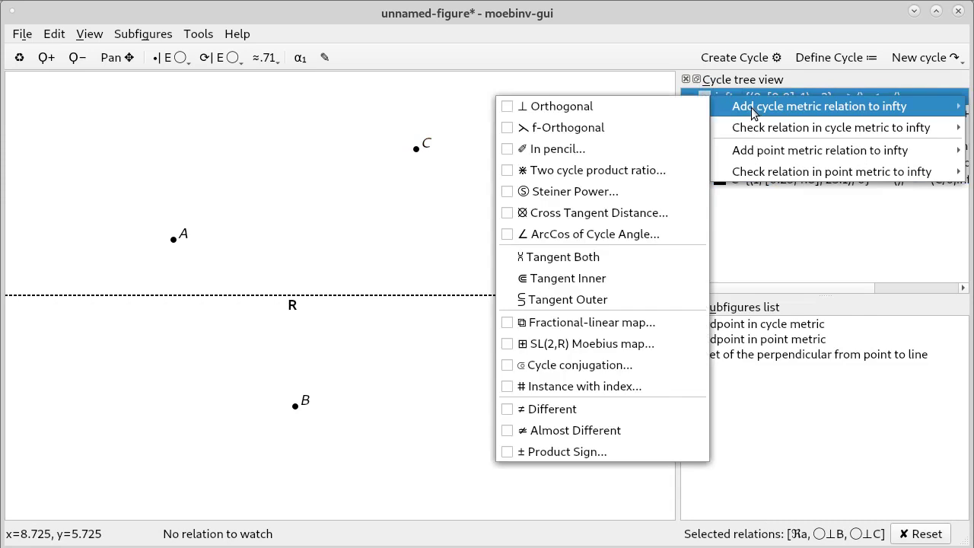
click(632, 107)
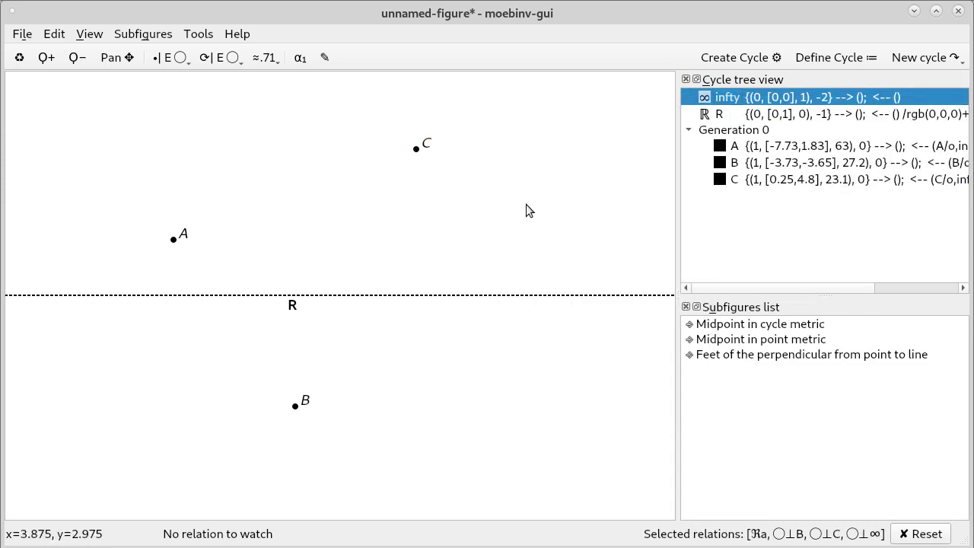
click(739, 65)
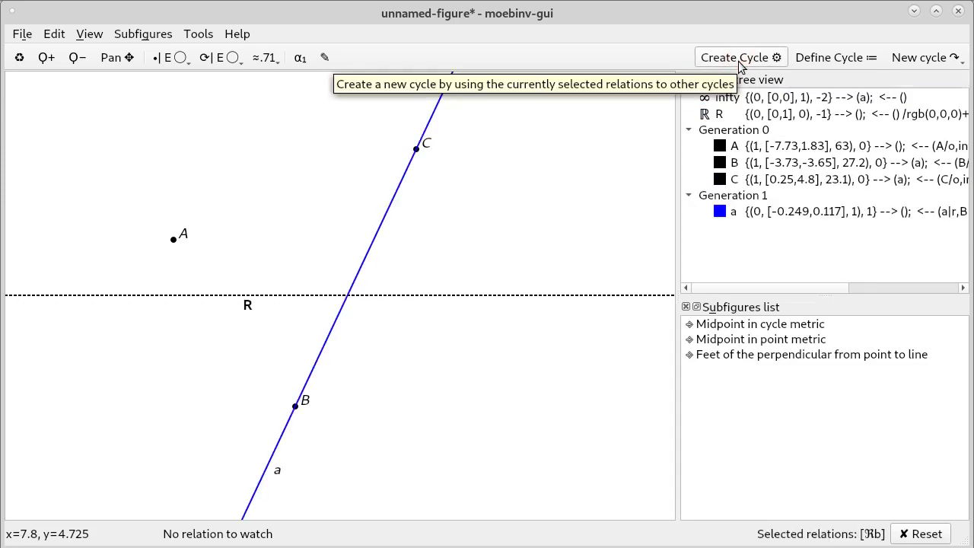
Create line b through points A and C, orthogonal to infinity.
right_click(174, 239)
mouse_move(403, 249)
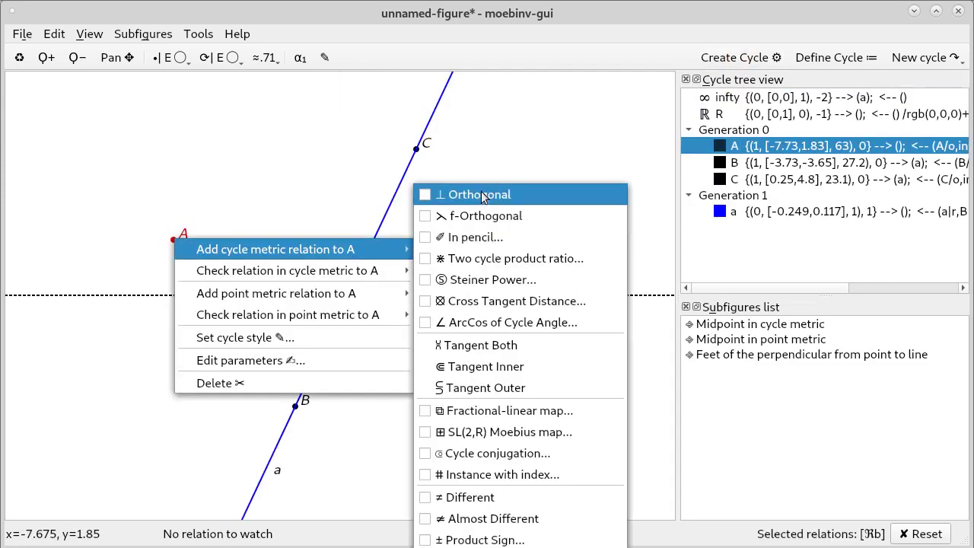
click(475, 194)
right_click(417, 149)
mouse_move(630, 158)
click(688, 158)
right_click(729, 101)
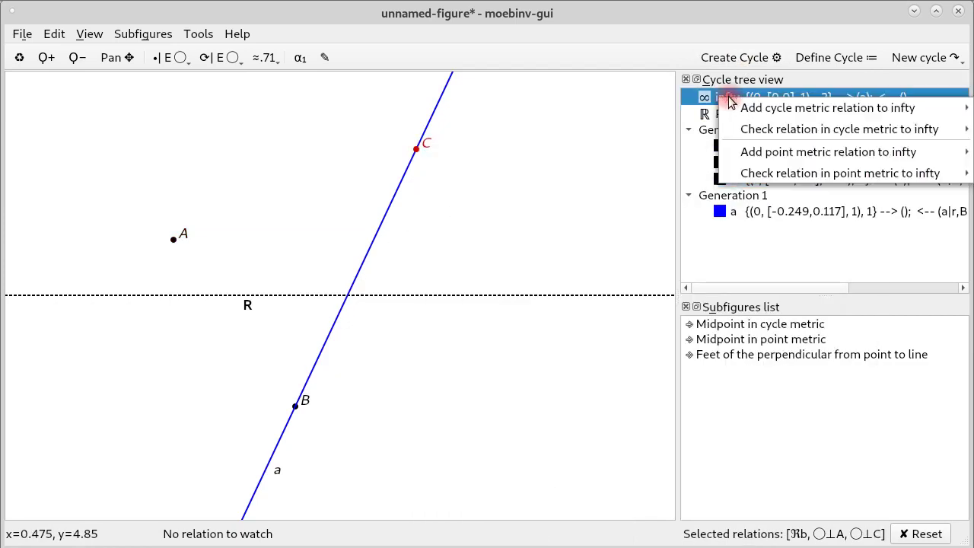
mouse_move(750, 110)
click(679, 112)
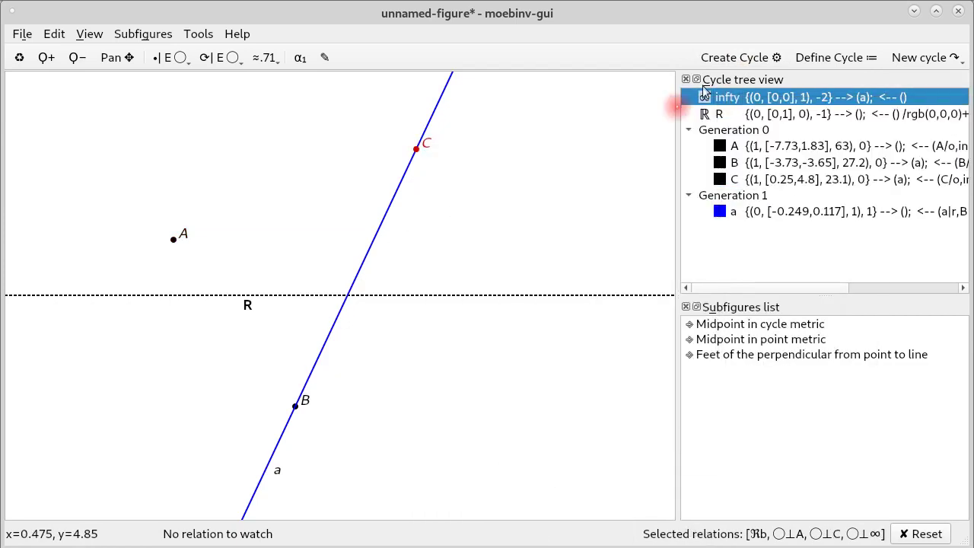
click(719, 58)
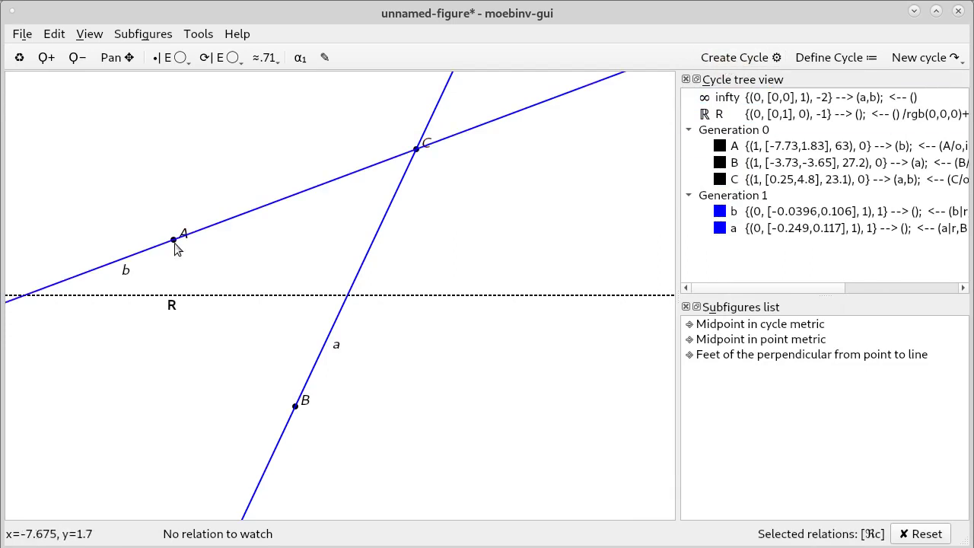
Create line c through points A and B, orthogonal to infinity.
right_click(173, 237)
mouse_move(403, 249)
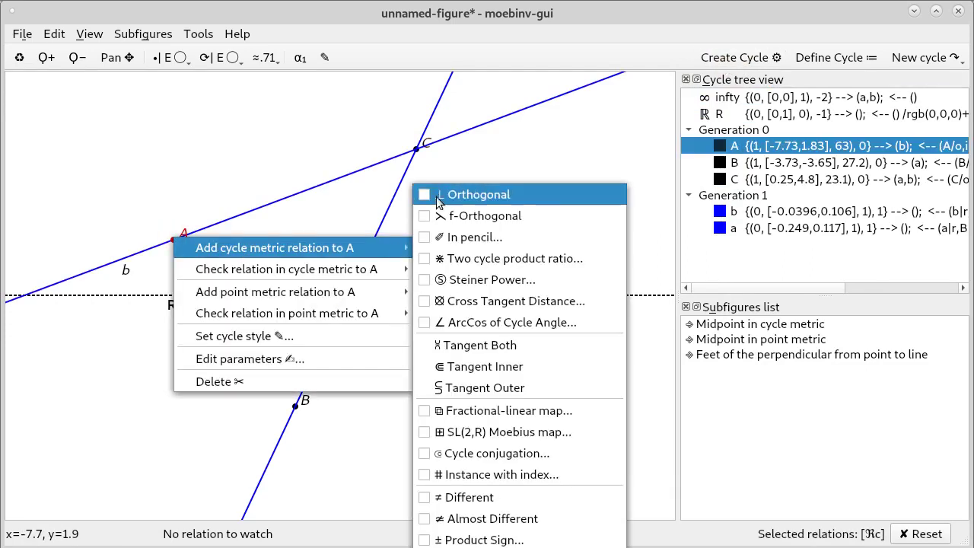
click(437, 195)
right_click(301, 403)
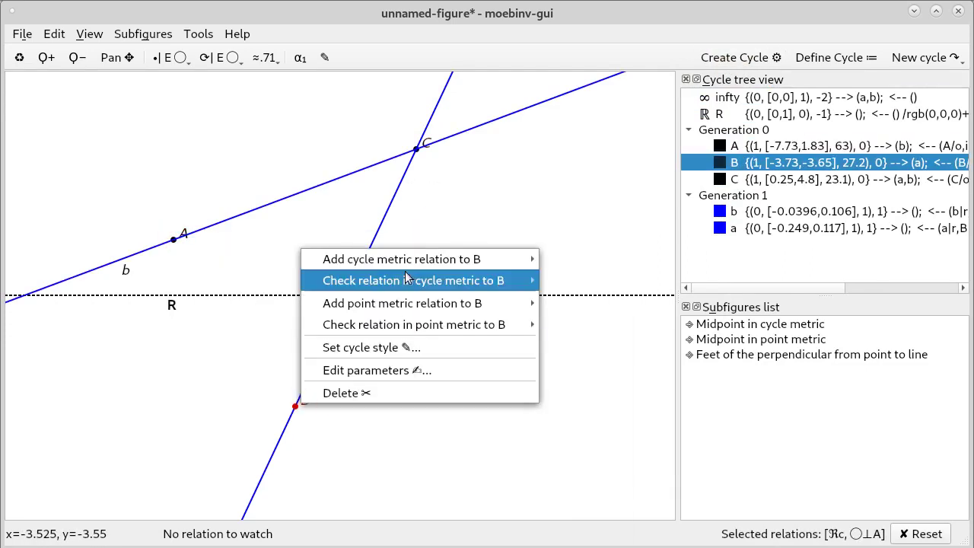
mouse_move(413, 262)
click(567, 199)
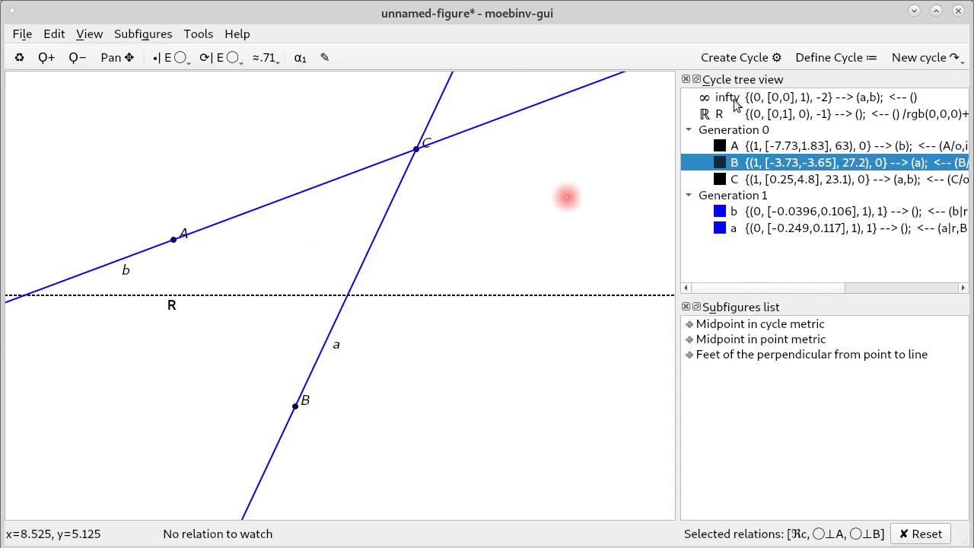
click(739, 99)
right_click(739, 99)
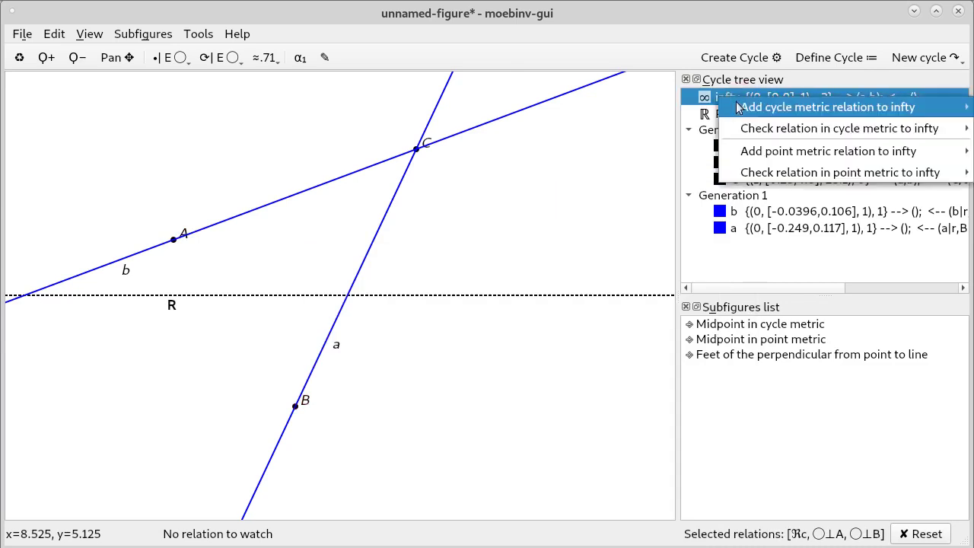
mouse_move(745, 106)
click(674, 111)
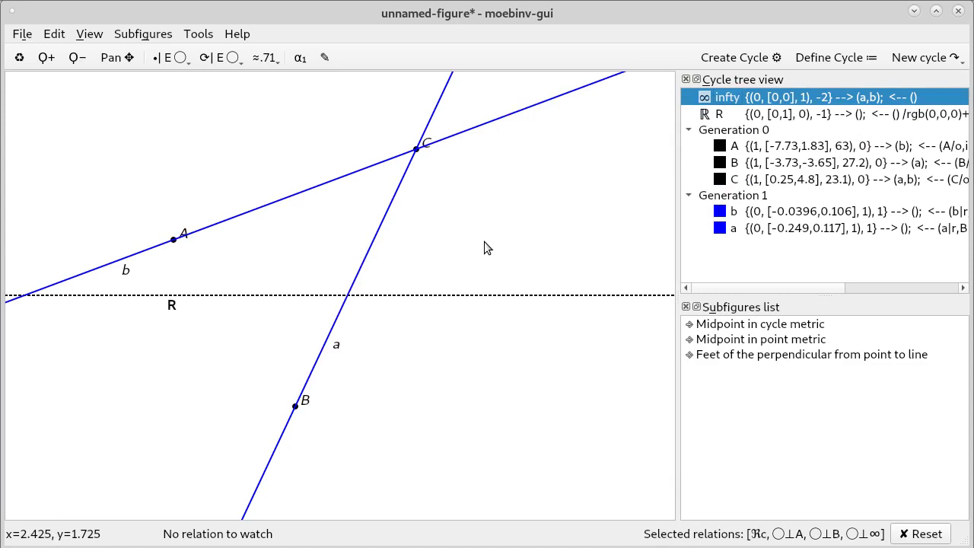
click(719, 61)
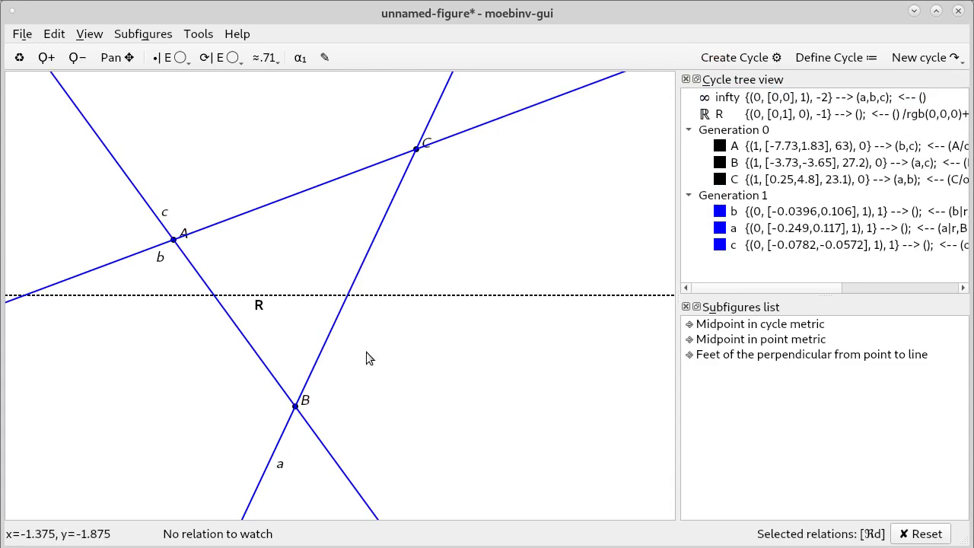
Switch cycle naming back to manual.
click(299, 59)
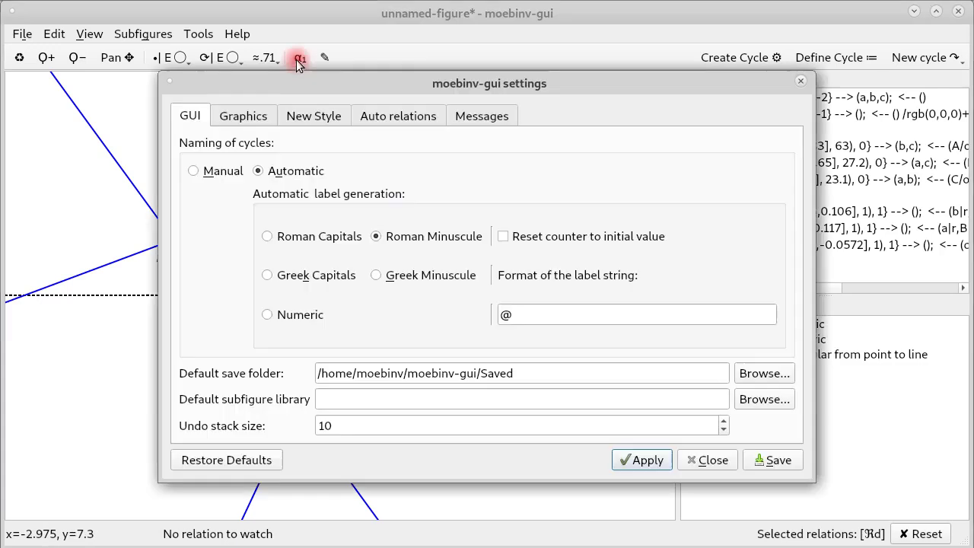
click(194, 171)
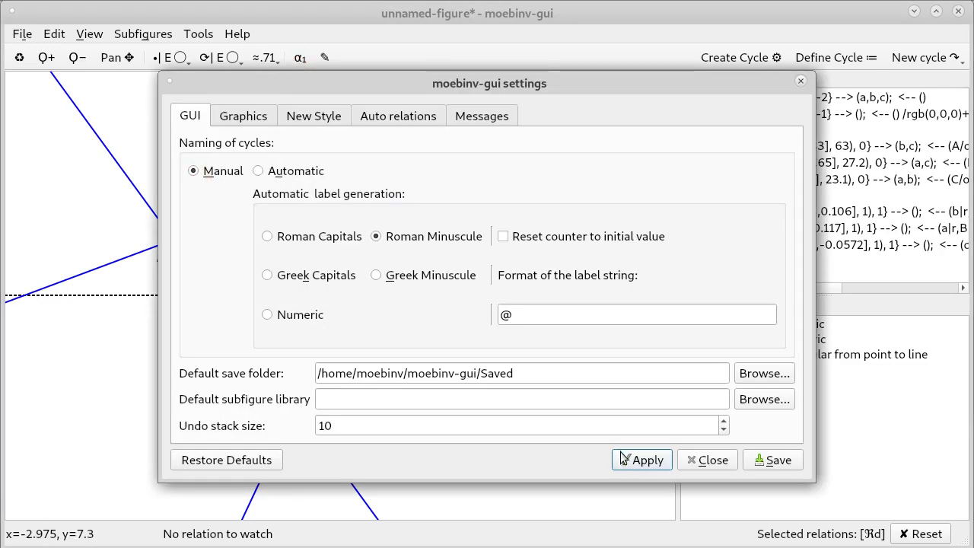
click(641, 464)
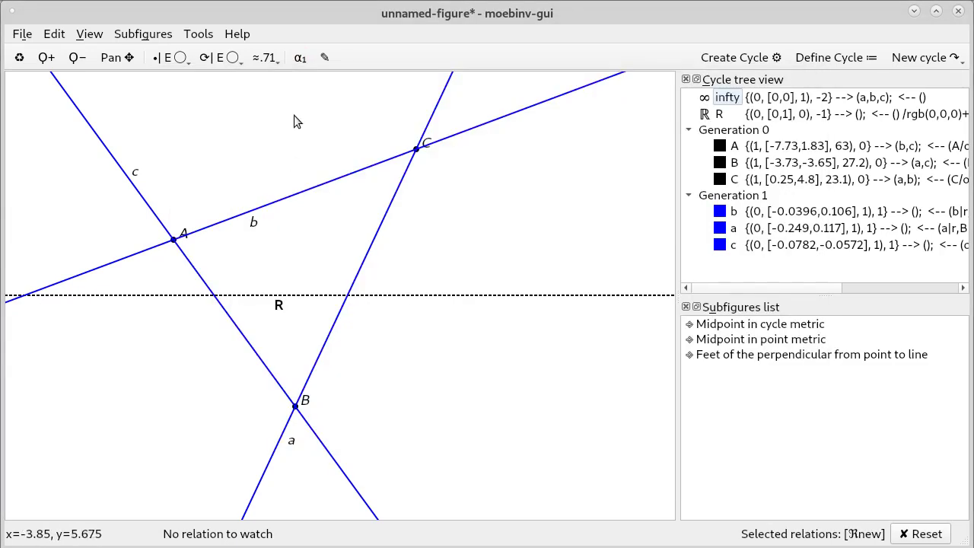
Set green (#00aa00) as the colour for new cycles.
click(324, 59)
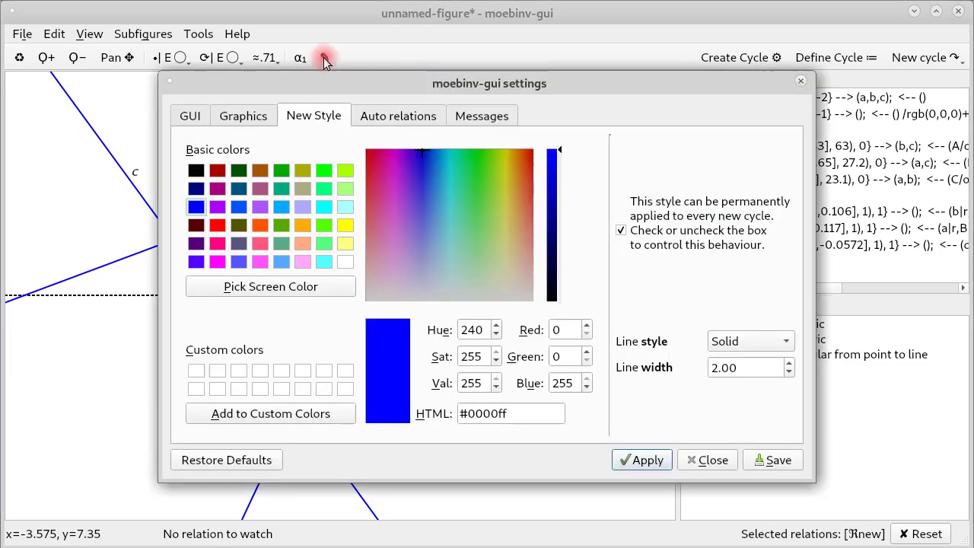
click(281, 170)
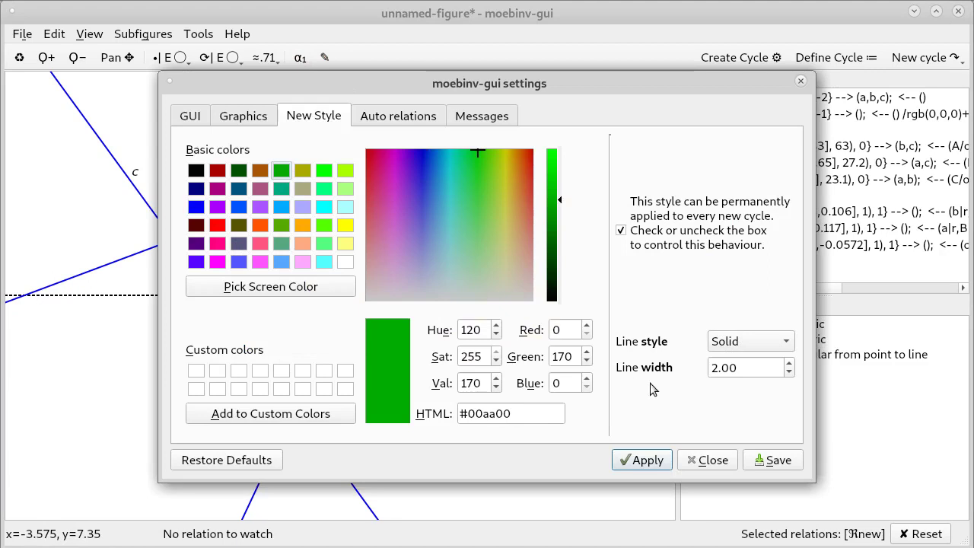
click(644, 461)
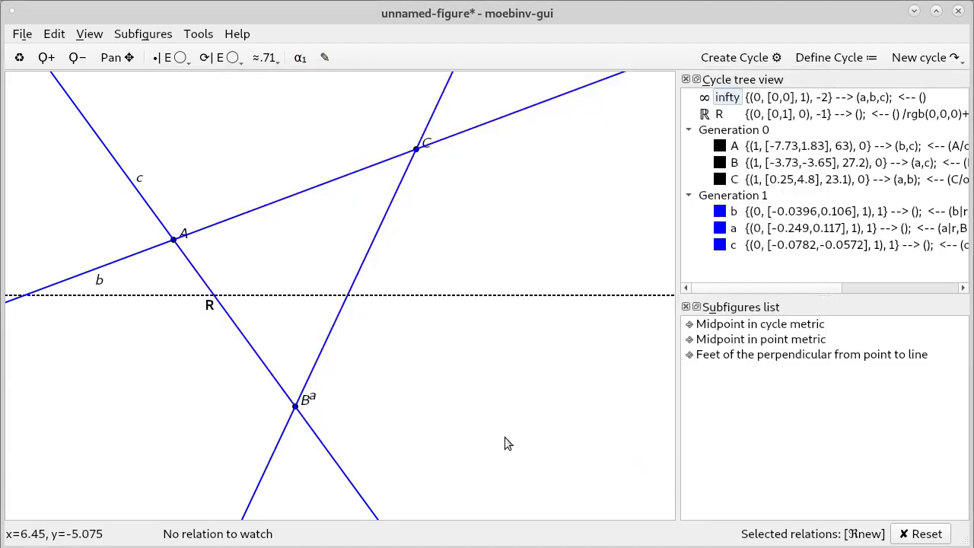
Require the new cycle to pass through points A, C and B.
click(176, 234)
right_click(177, 234)
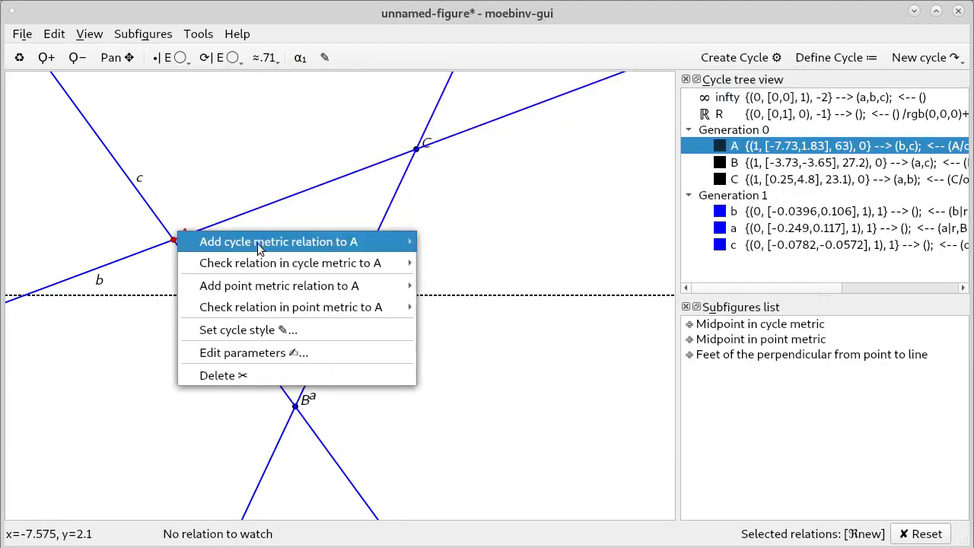
mouse_move(385, 243)
click(438, 192)
click(418, 145)
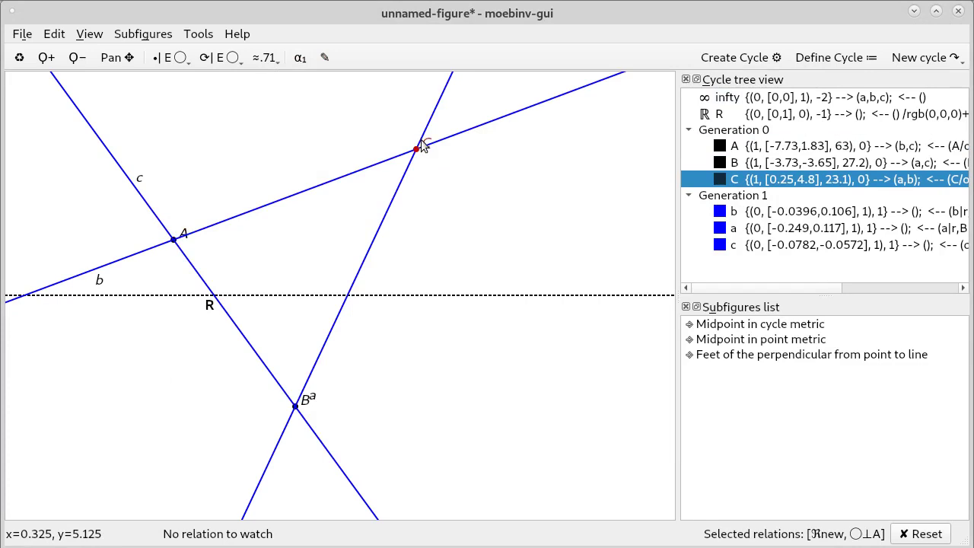
right_click(422, 146)
mouse_move(601, 151)
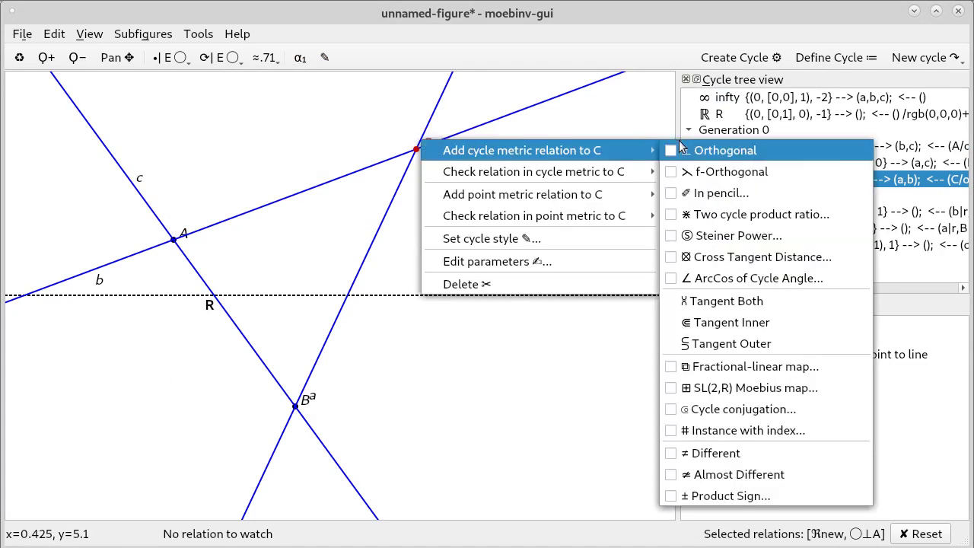
click(680, 150)
click(296, 405)
right_click(296, 405)
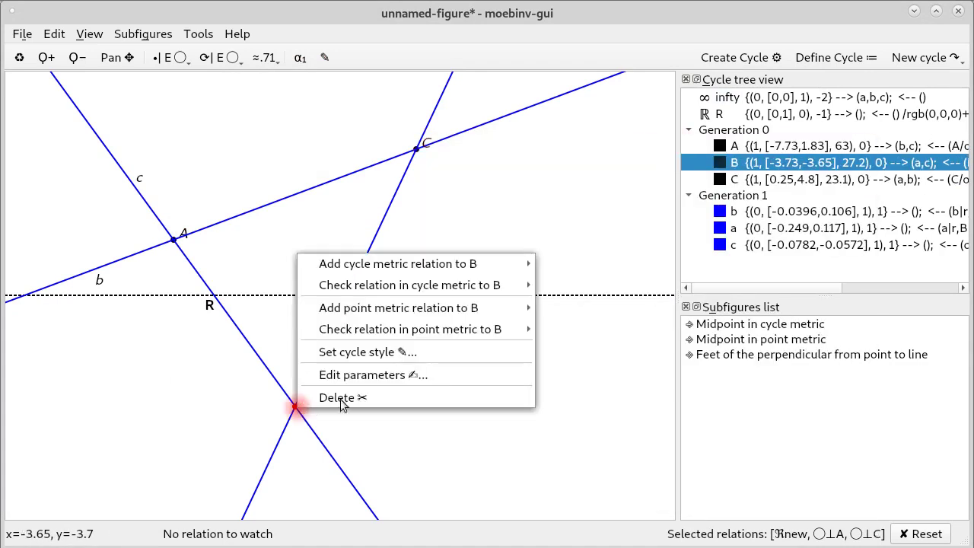
mouse_move(423, 262)
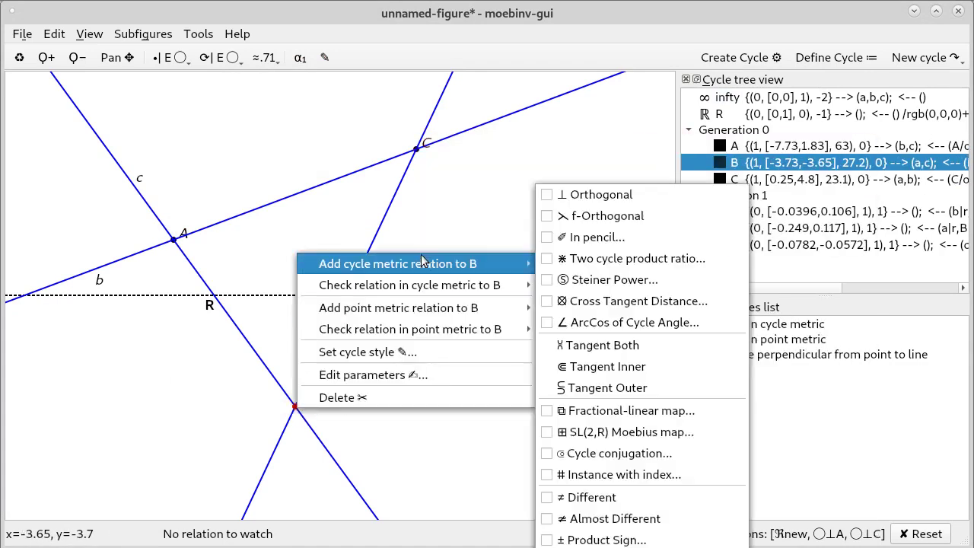
click(597, 196)
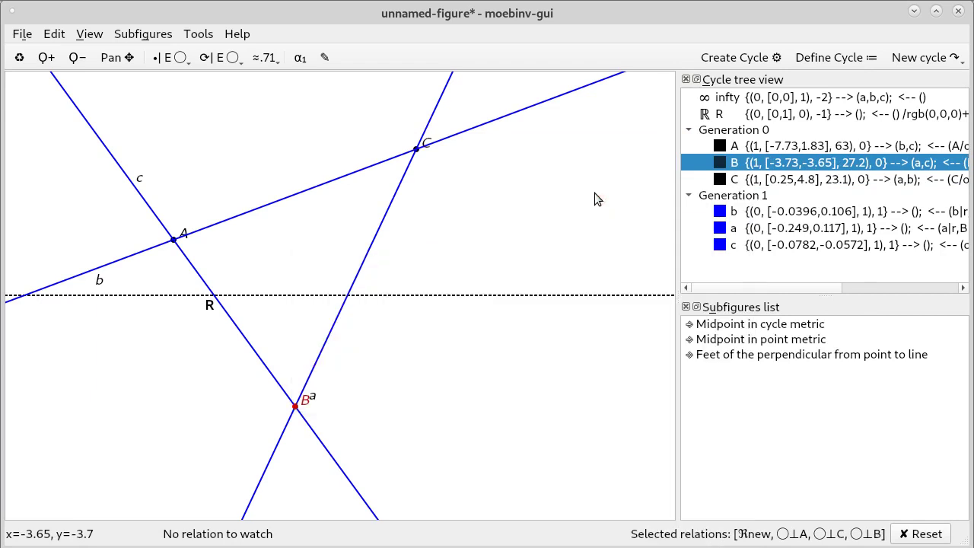
Create the circle and label it D.
click(728, 61)
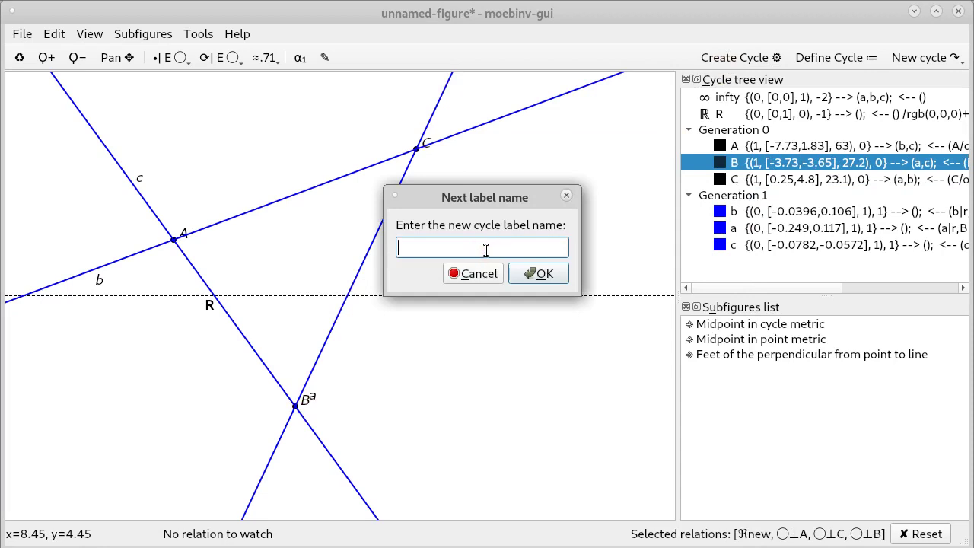
text(C)
key(BackSpace)
text(D)
click(549, 275)
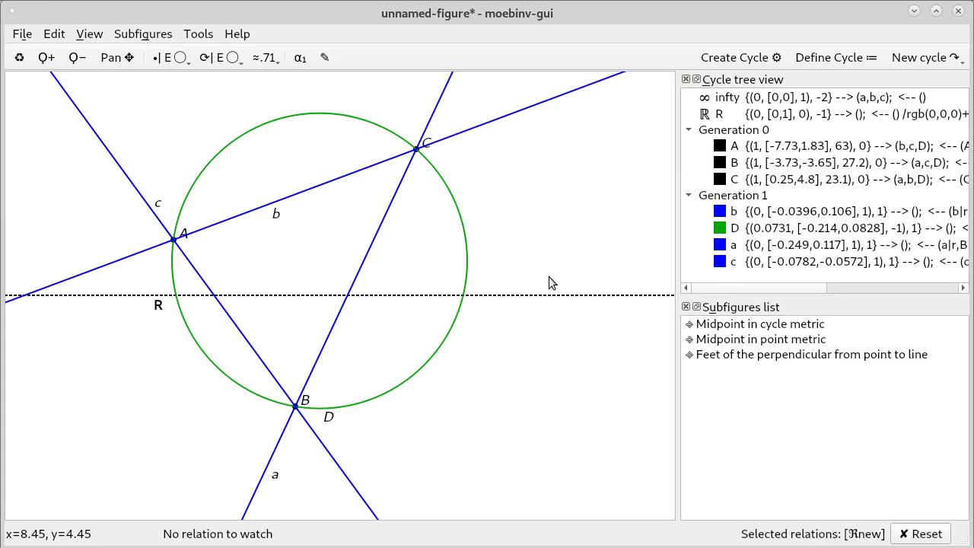
Require the next cycle to be orthogonal to circle D and to itself, making it a point on D.
click(467, 289)
right_click(466, 281)
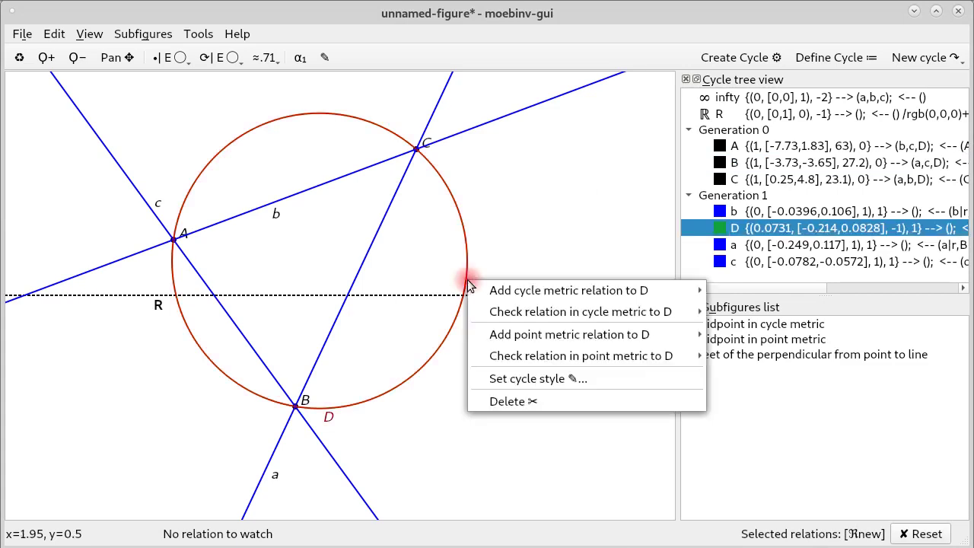
mouse_move(583, 289)
click(764, 195)
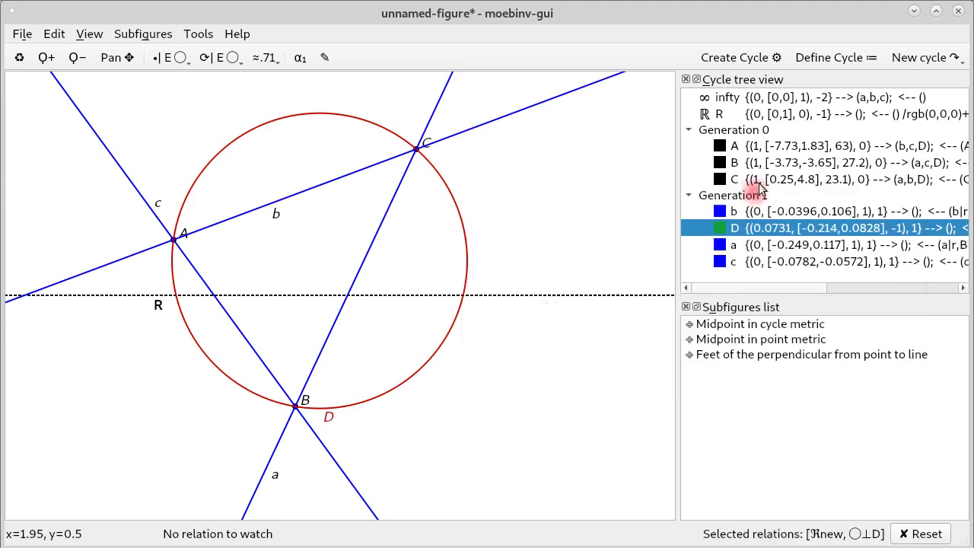
click(900, 59)
mouse_move(791, 78)
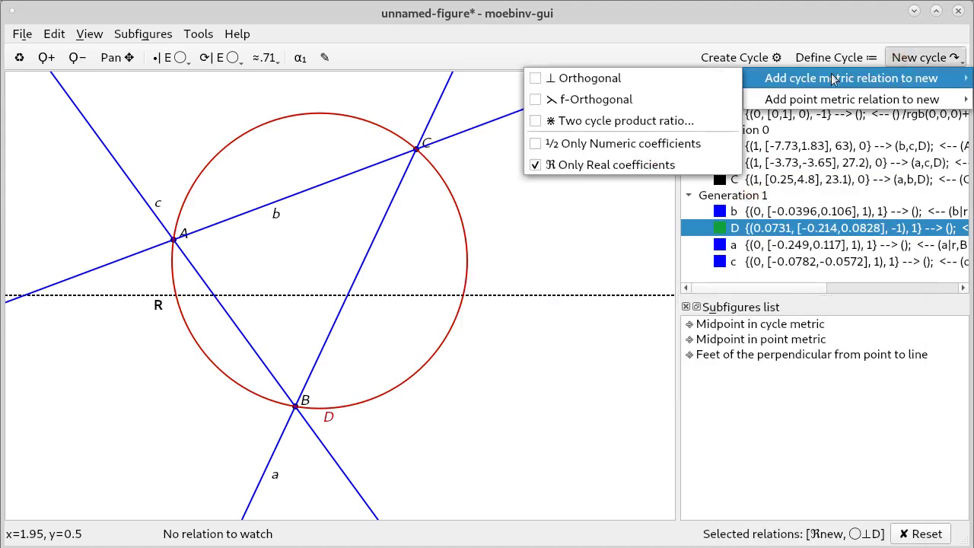
click(679, 77)
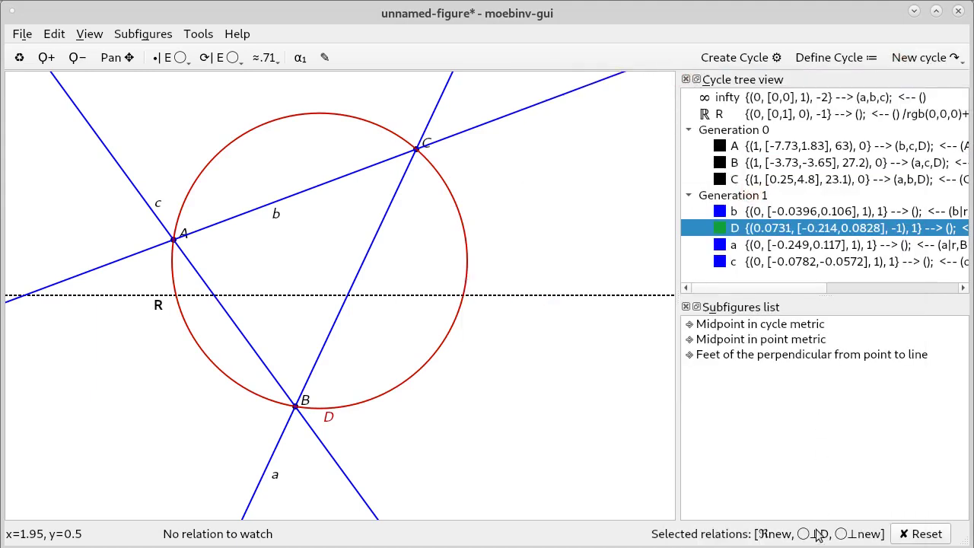
mouse_move(819, 534)
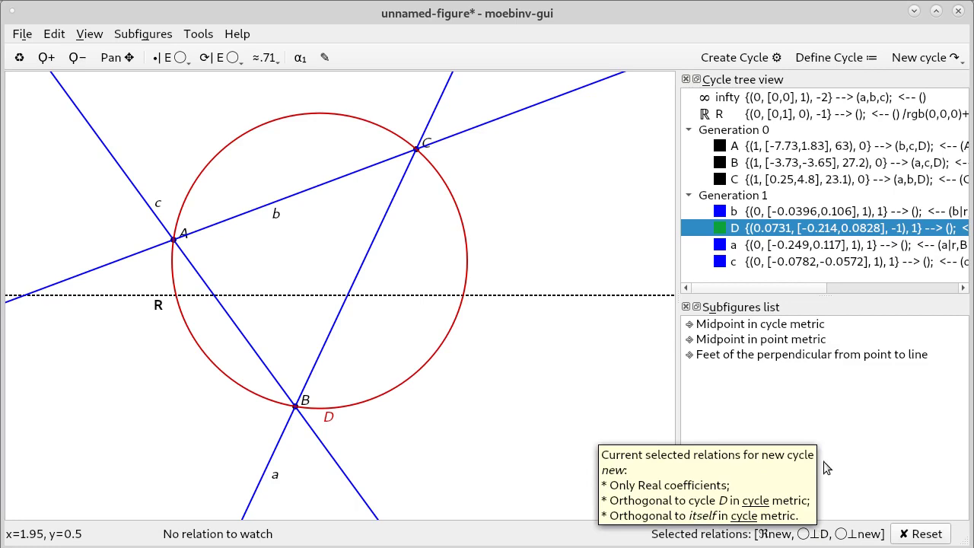
Create the new point cycle on circle D with the label P.
click(730, 59)
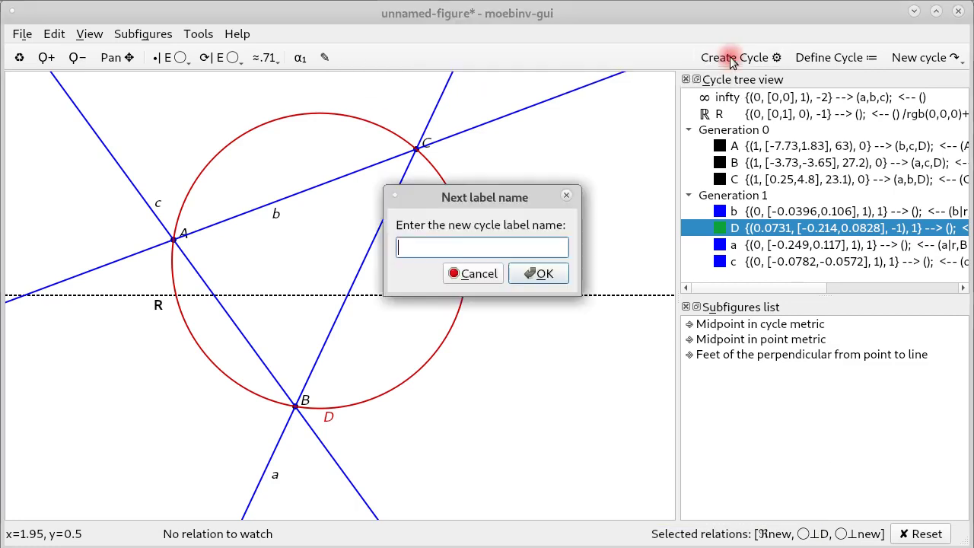
click(422, 248)
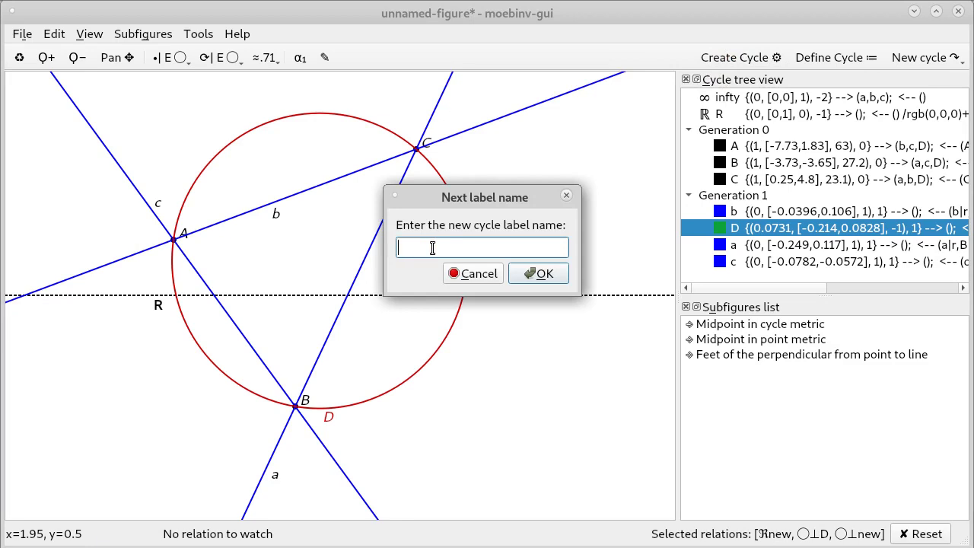
text(P)
click(548, 278)
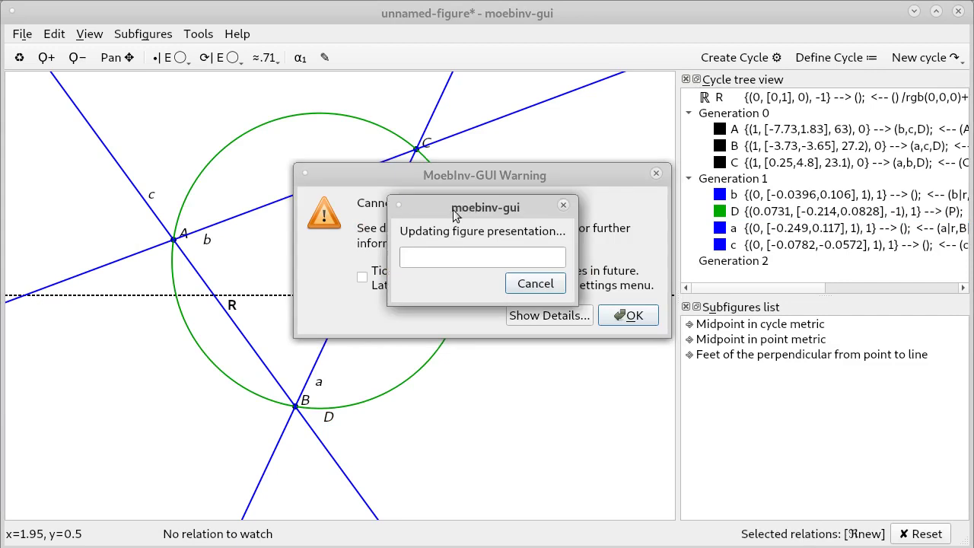
Cancel the figure update and dismiss the warning that P cannot be painted.
click(523, 286)
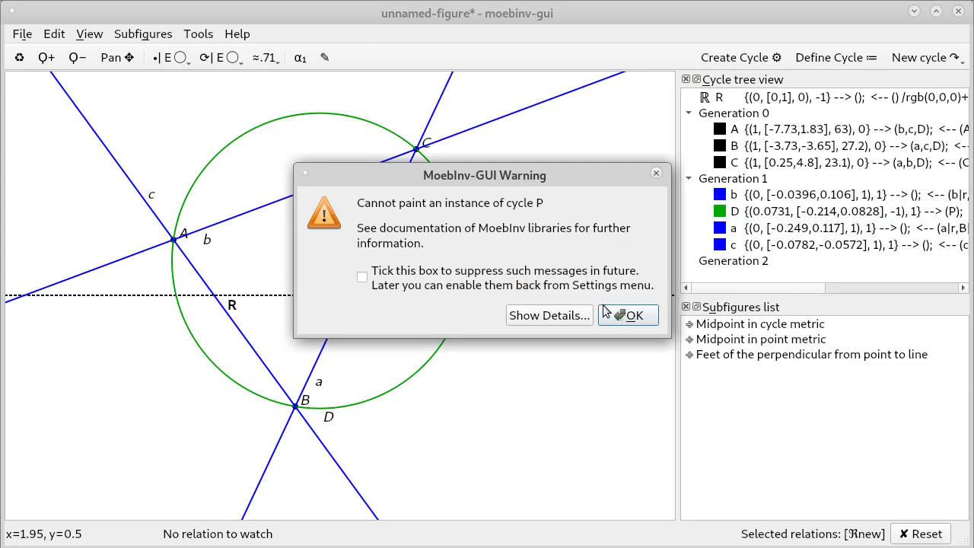
click(551, 313)
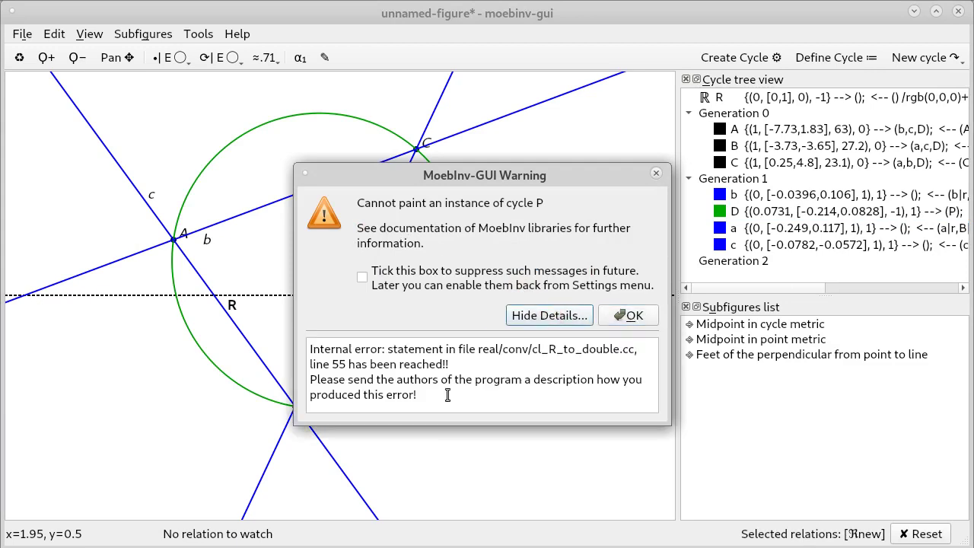
click(627, 320)
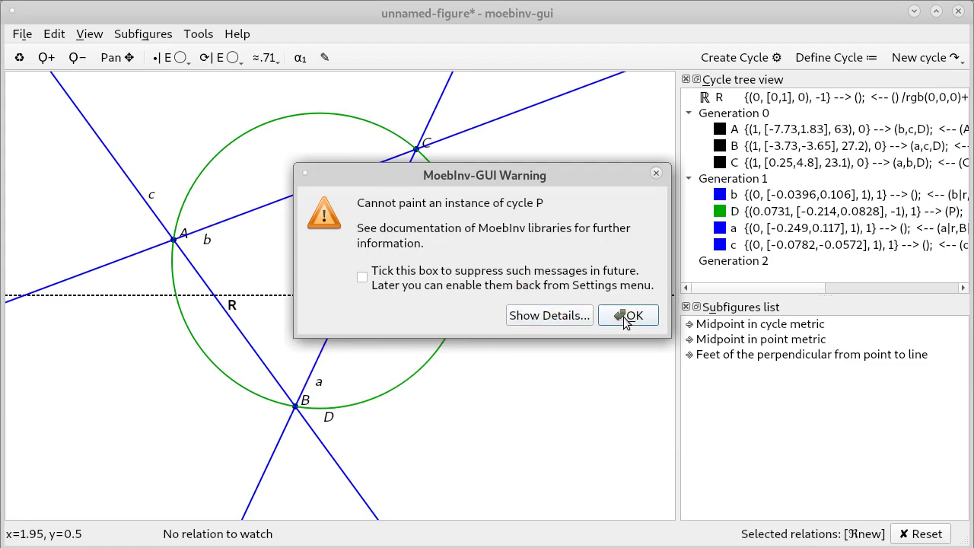
click(625, 320)
scroll(864, 196, down, 1)
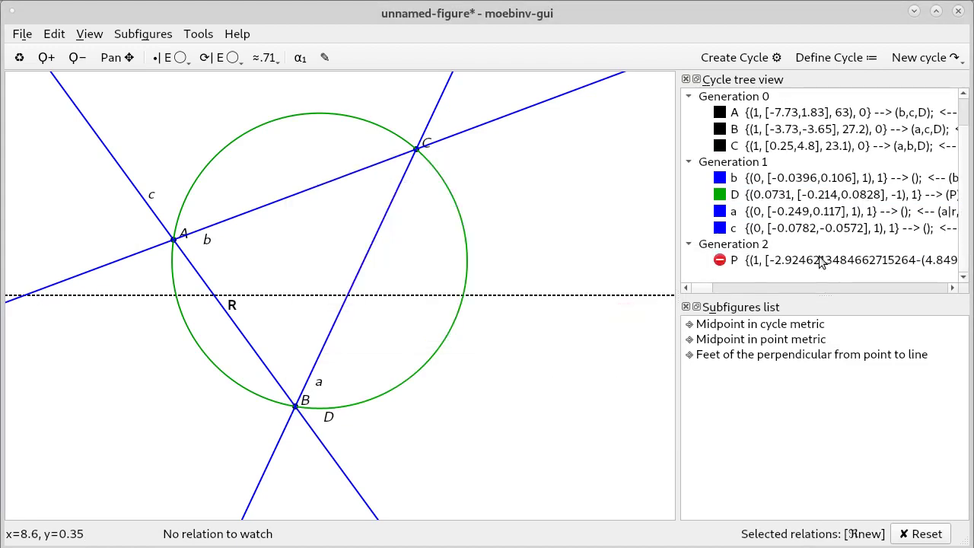
mouse_move(820, 263)
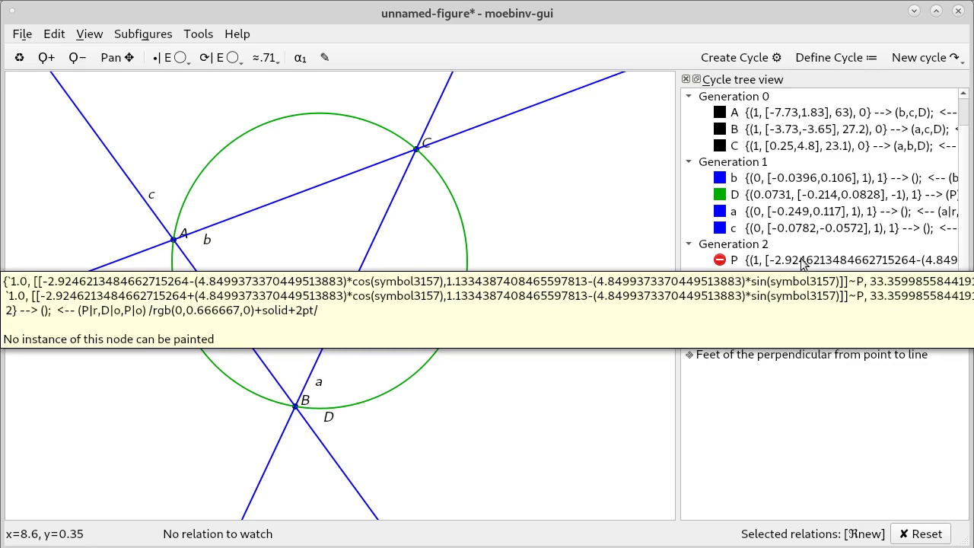
Delete the unpaintable cycle P from the figure.
right_click(800, 262)
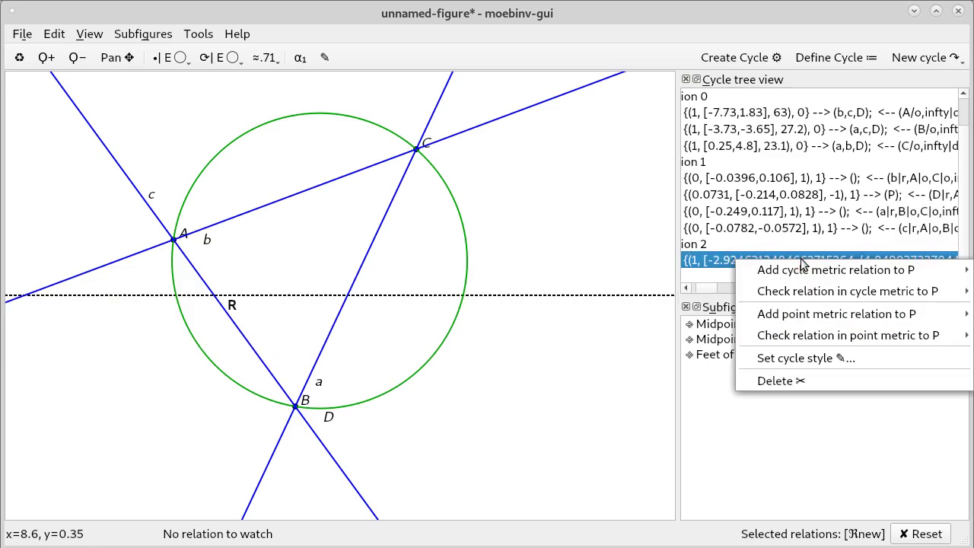
click(779, 378)
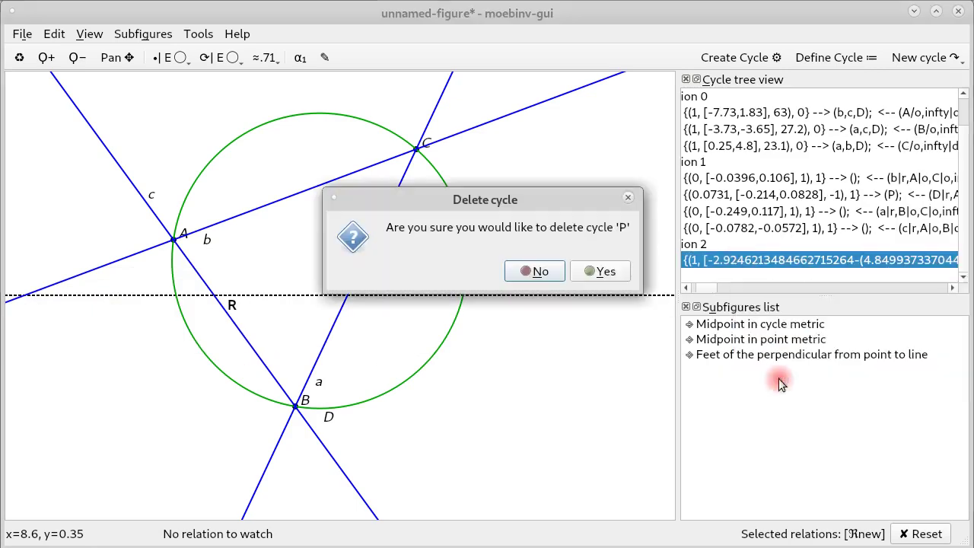
click(605, 274)
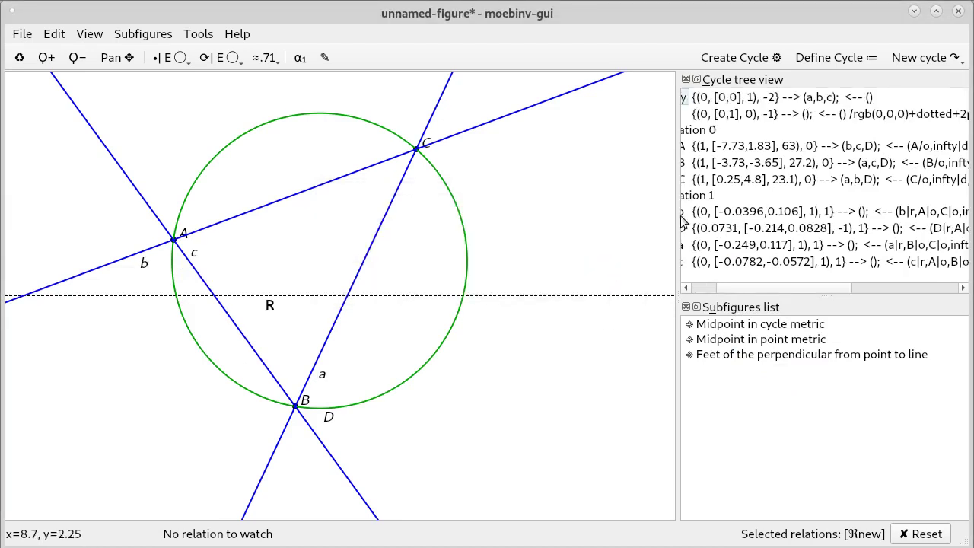
Make the next cycle orthogonal to circle D and orthogonal to itself.
click(467, 292)
right_click(466, 292)
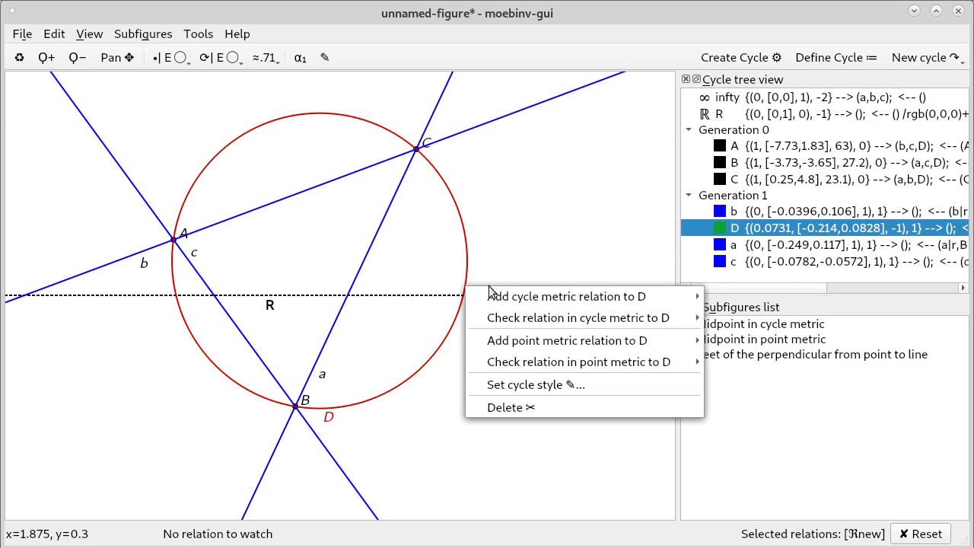
mouse_move(582, 298)
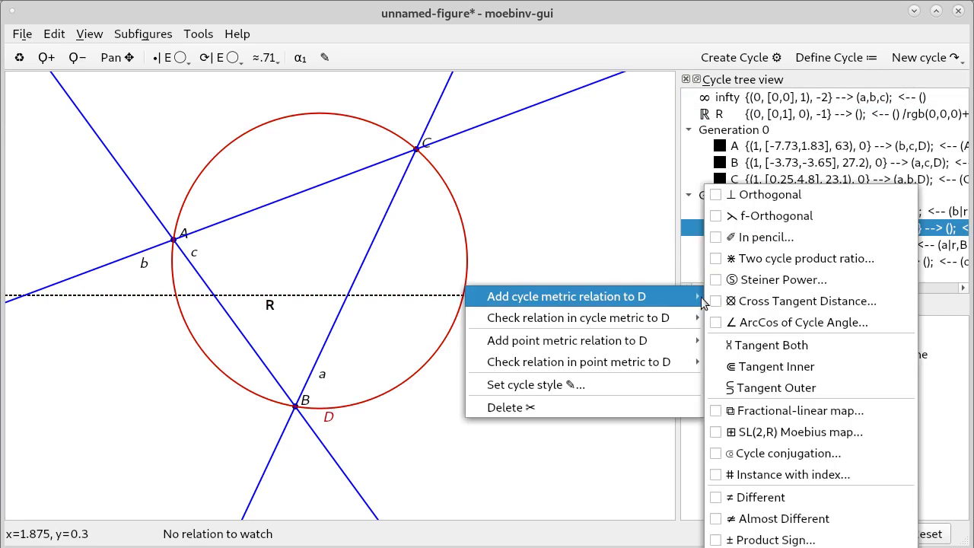
click(729, 196)
click(899, 58)
mouse_move(822, 84)
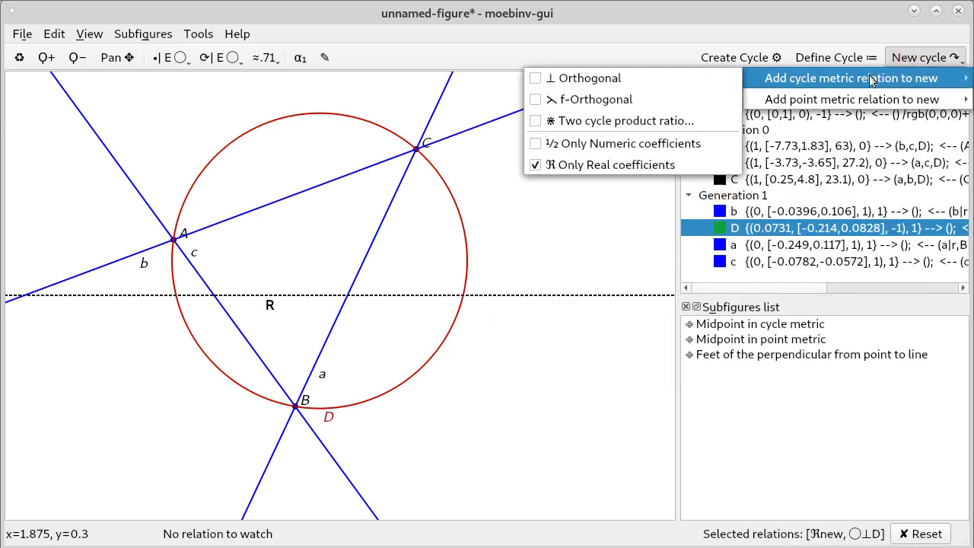
click(689, 84)
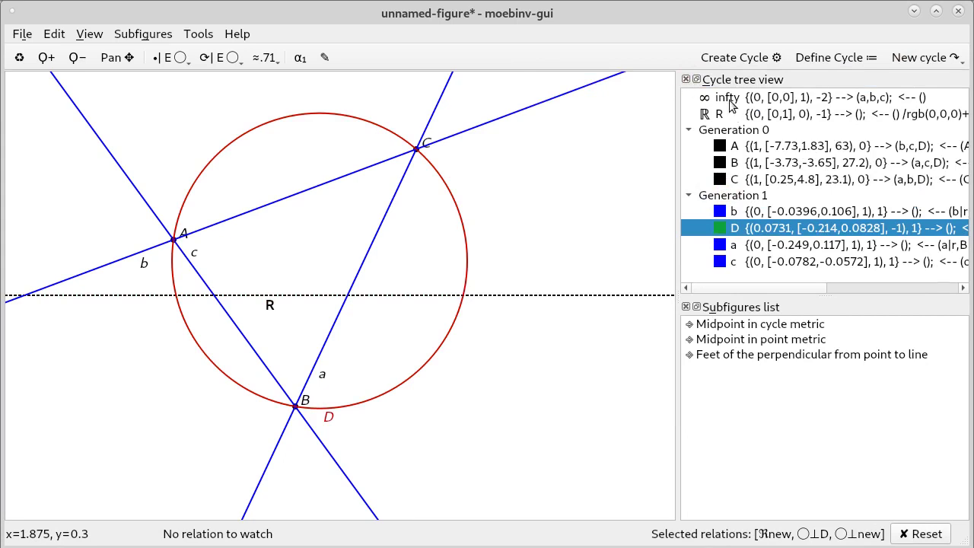
Add a two-cycle product ratio relation with infty and R at -1/2.
right_click(730, 105)
mouse_move(736, 122)
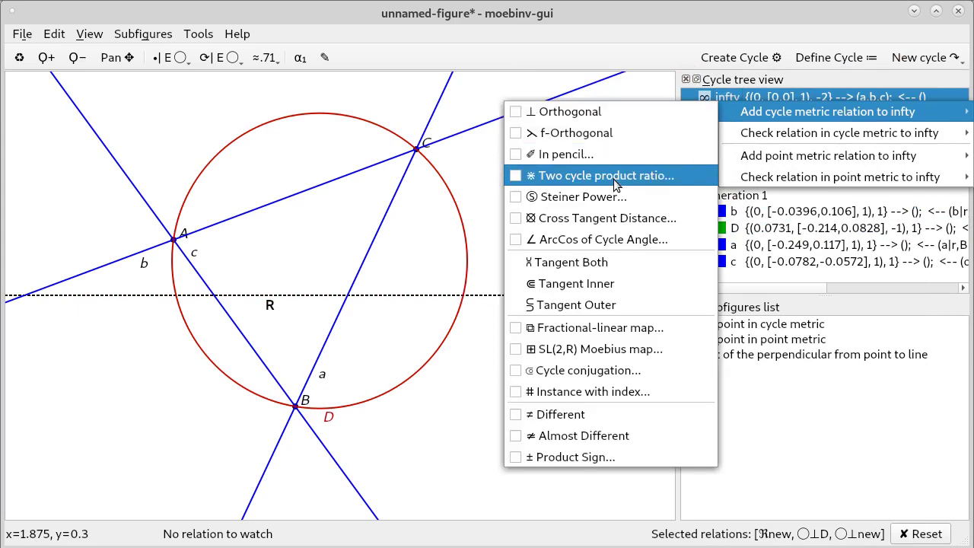
click(611, 175)
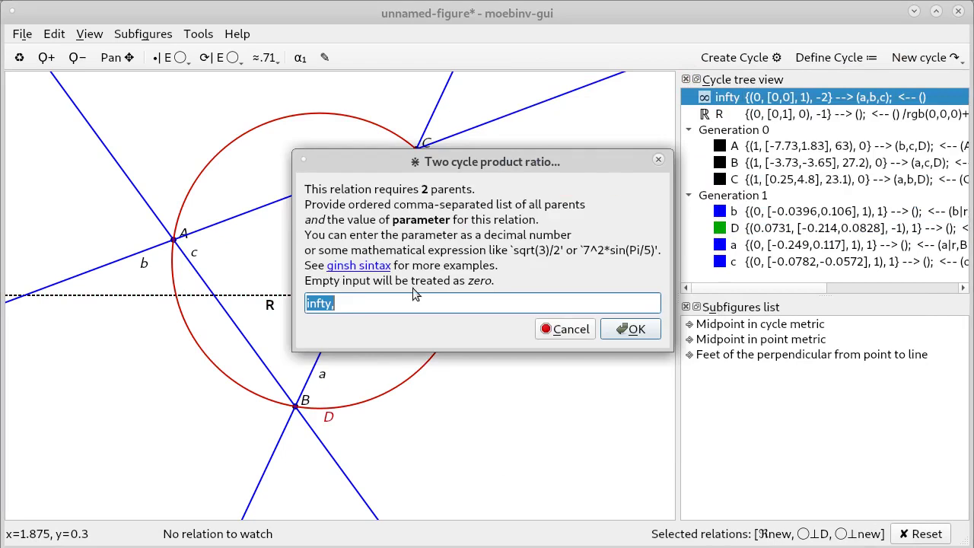
click(364, 303)
text(,)
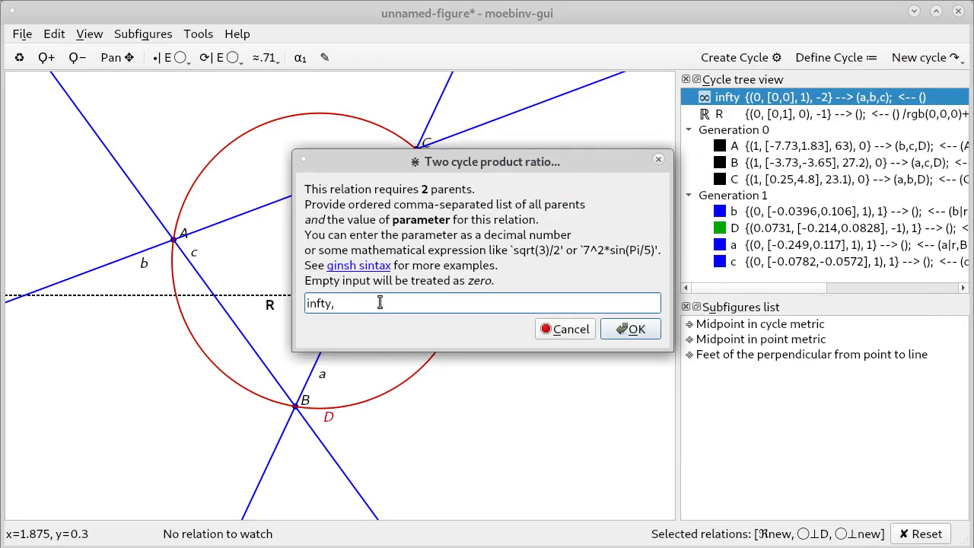
text(R,-1/2)
text(-)
click(636, 333)
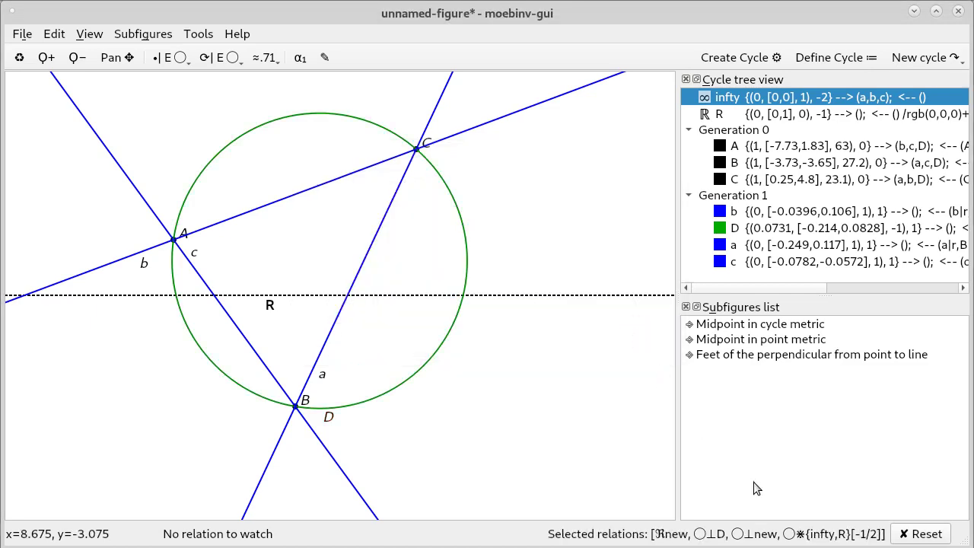
Create cycle P from these relations, drawn as two green points on circle D.
mouse_move(791, 540)
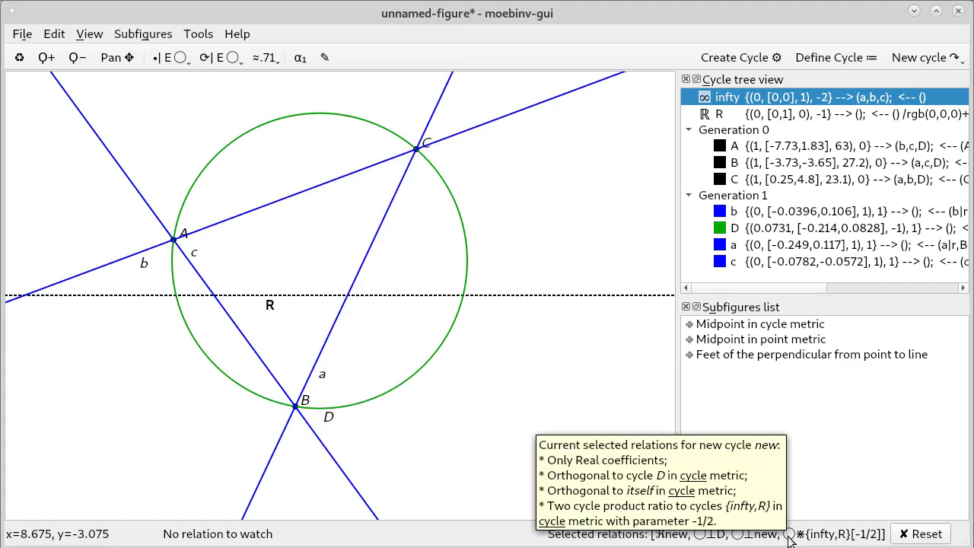
click(726, 59)
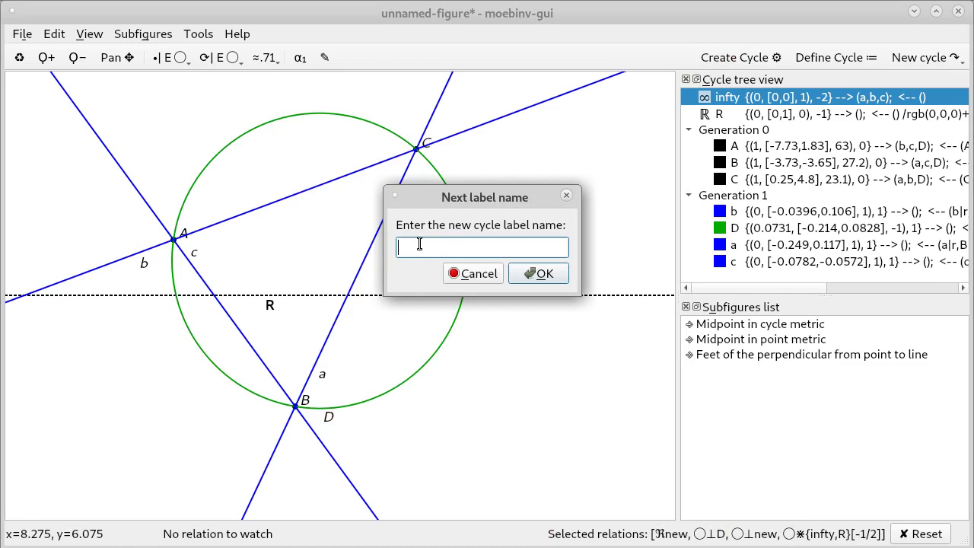
text(P)
click(526, 275)
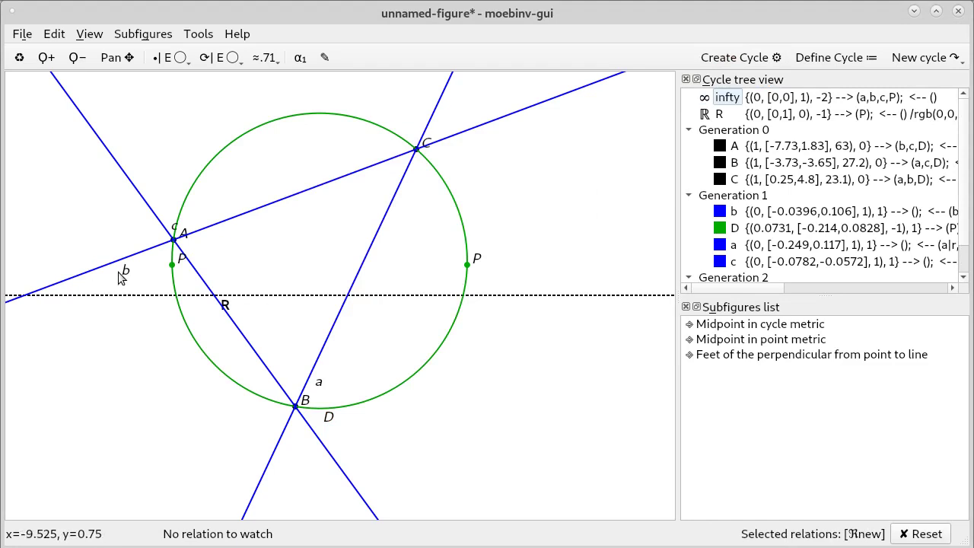
click(172, 265)
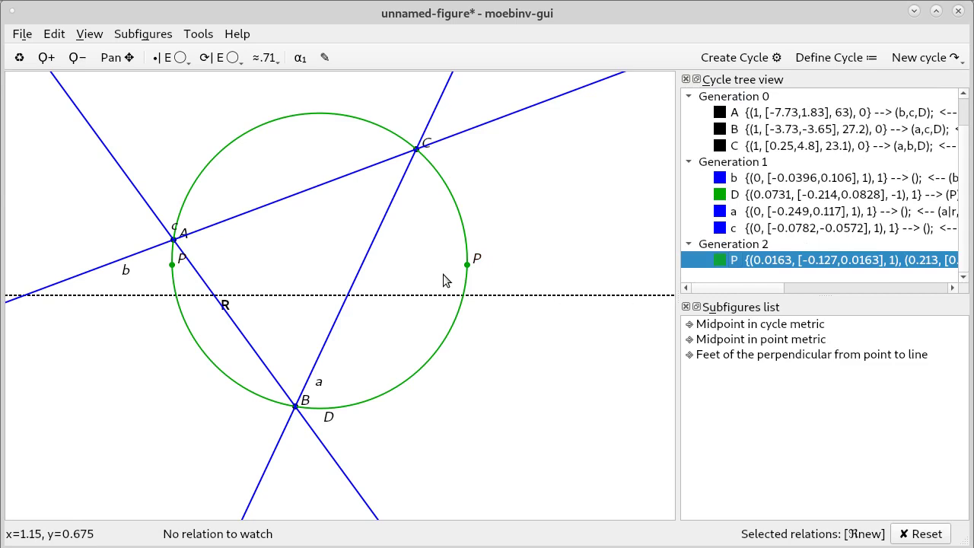
Change the default colour for new cycles from green to black (#000000).
right_click(726, 260)
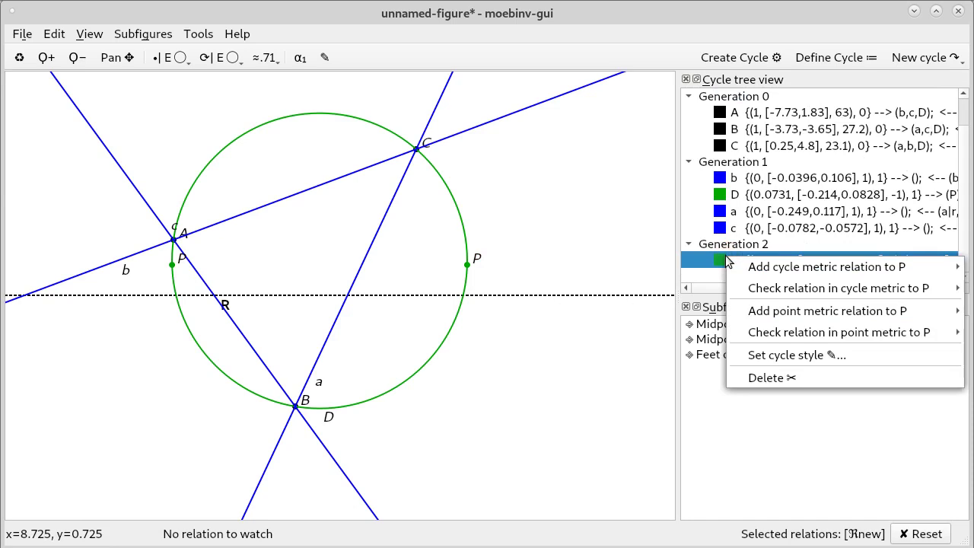
click(384, 7)
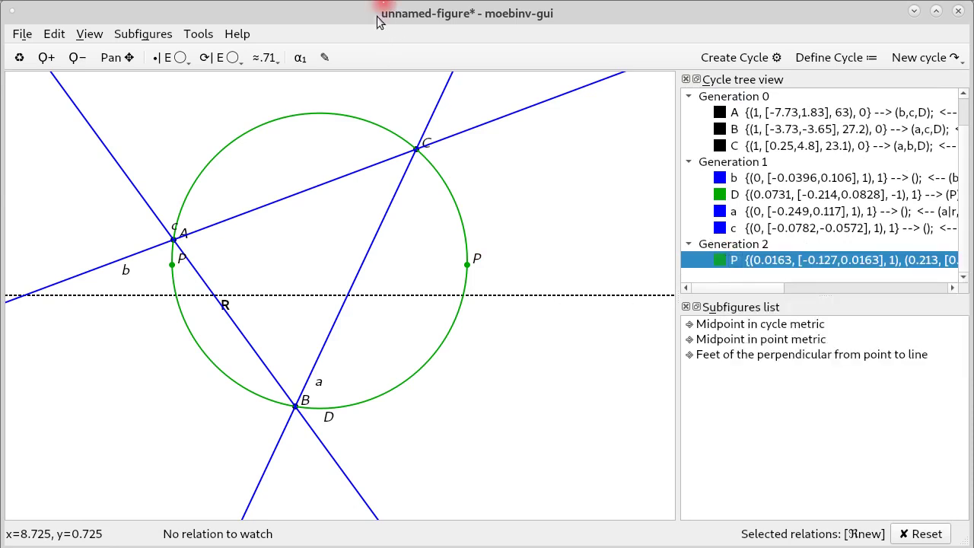
click(325, 57)
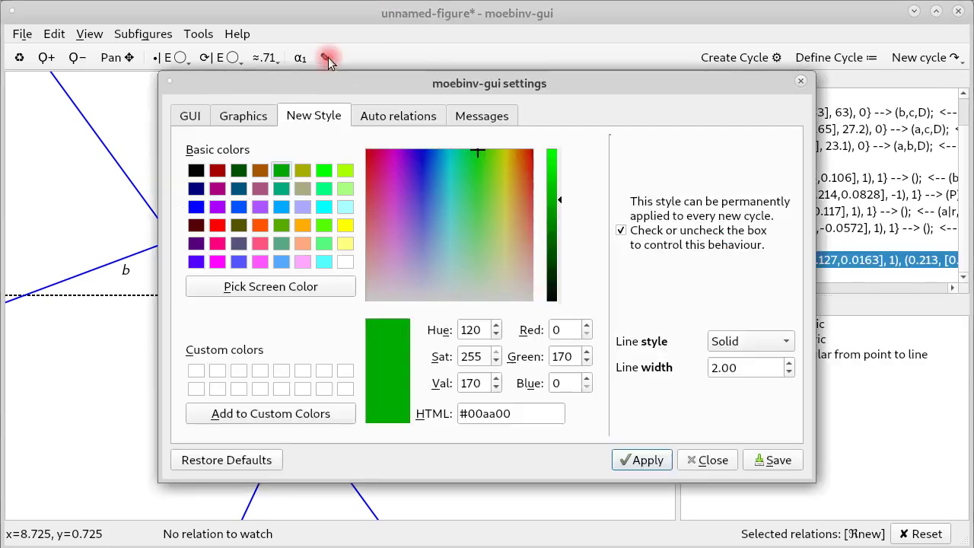
click(196, 171)
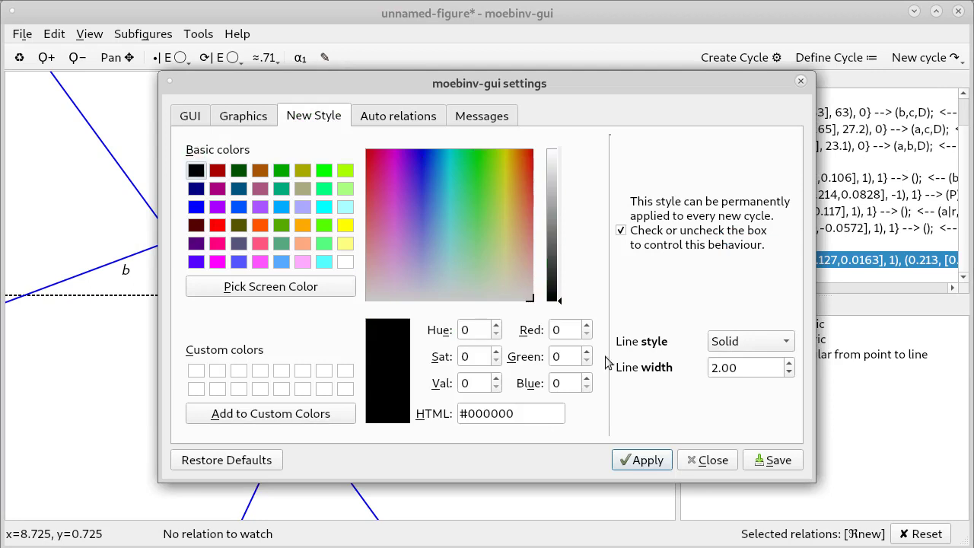
click(644, 462)
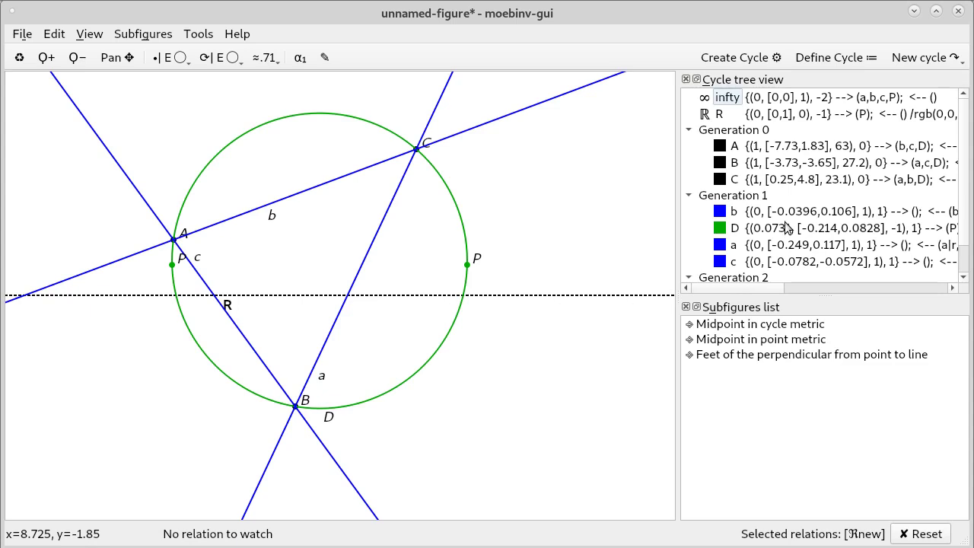
scroll(787, 228, down, 1)
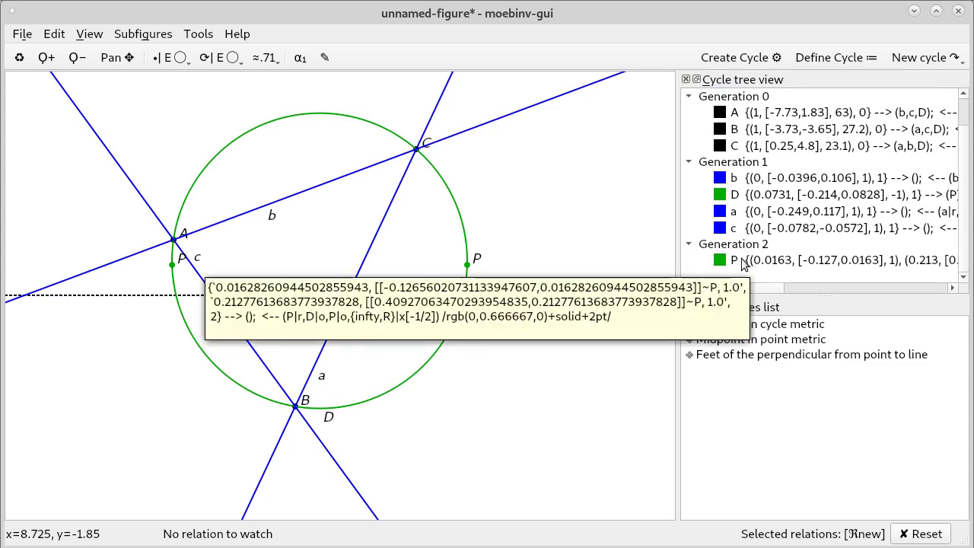
Add an instance-with-index relation to P with index 0.
right_click(739, 260)
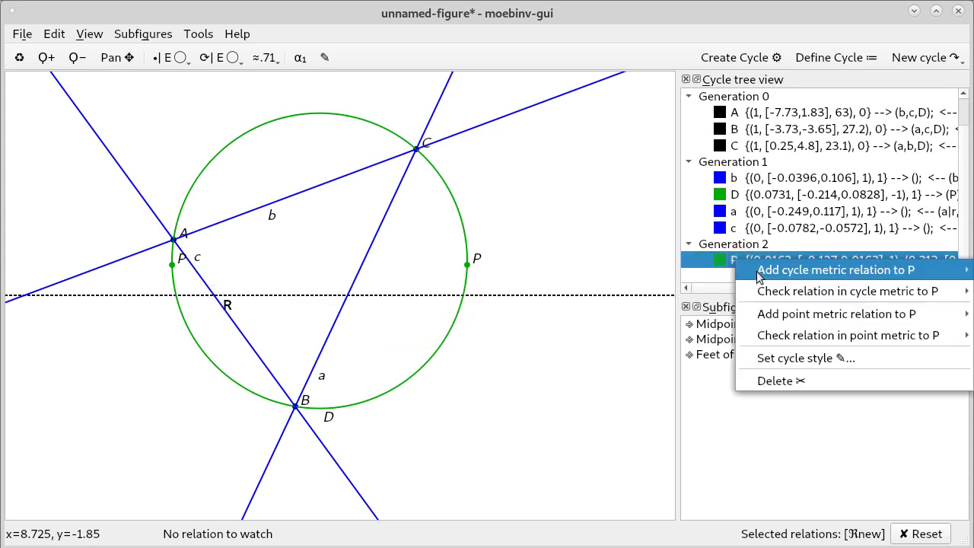
mouse_move(743, 271)
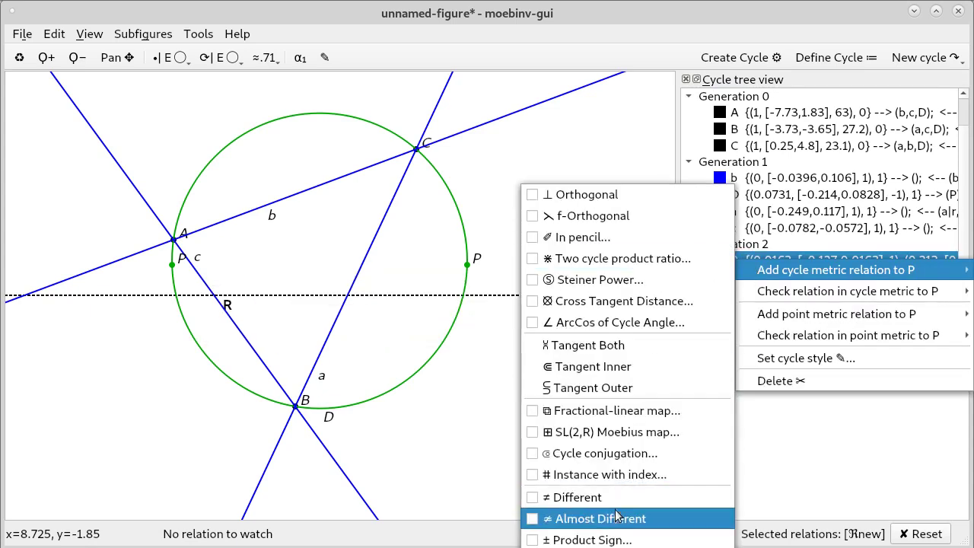
click(604, 475)
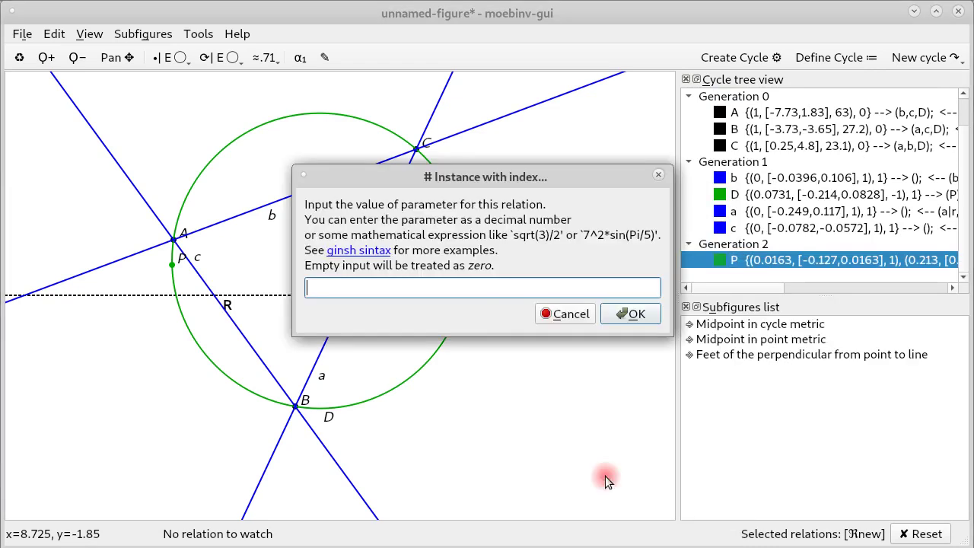
click(410, 289)
text(0)
click(632, 315)
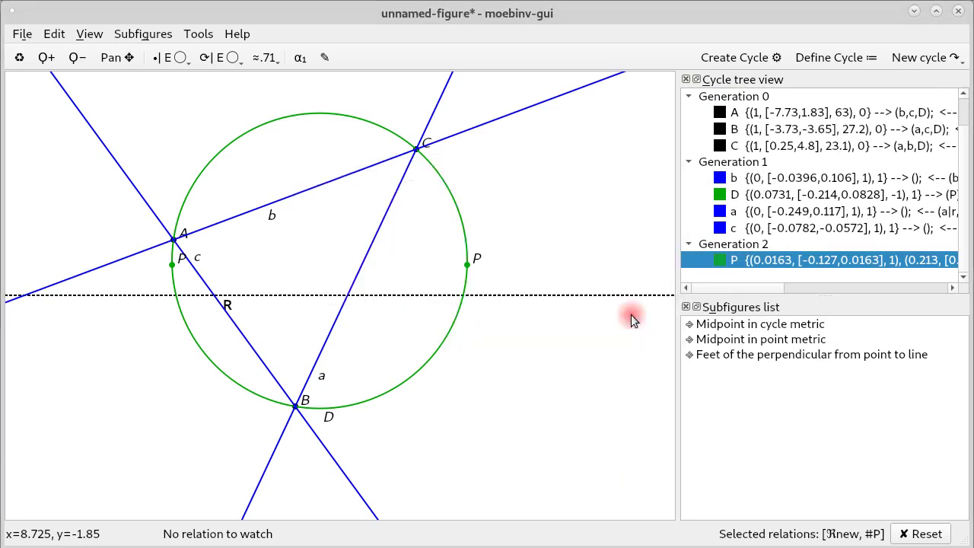
Create the black point Q from that relation under Generation 3.
click(735, 58)
click(443, 245)
text(Q)
click(540, 275)
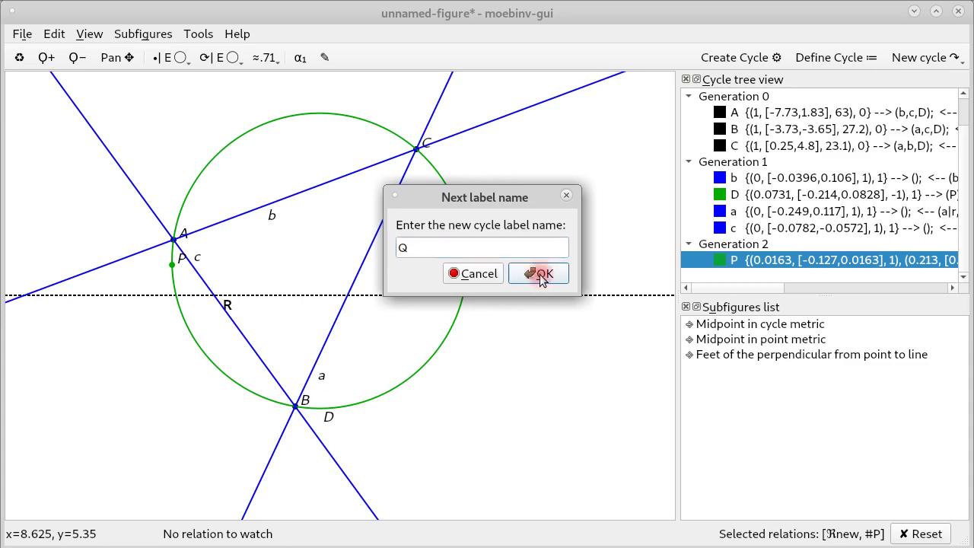
click(176, 266)
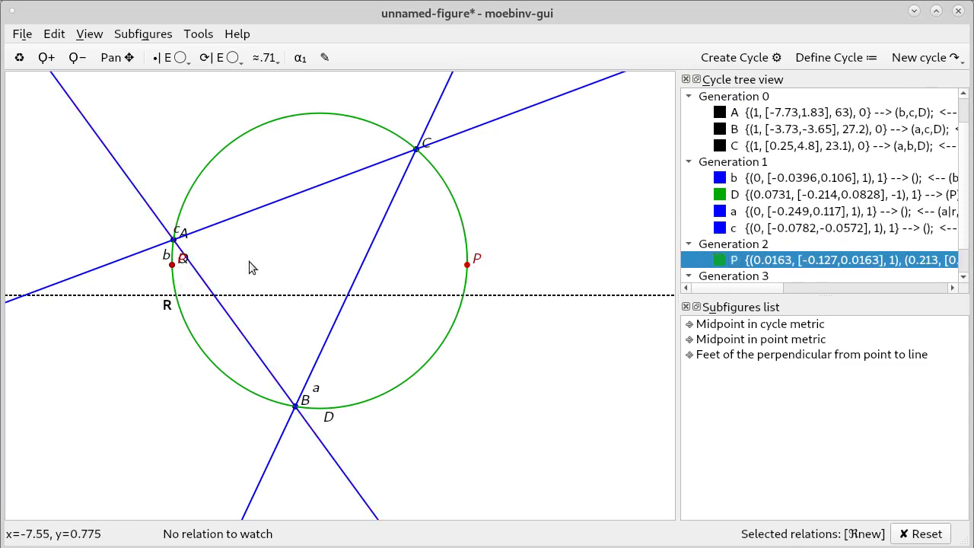
Set cycle P's style to Invisible so only point Q remains on circle D.
right_click(714, 266)
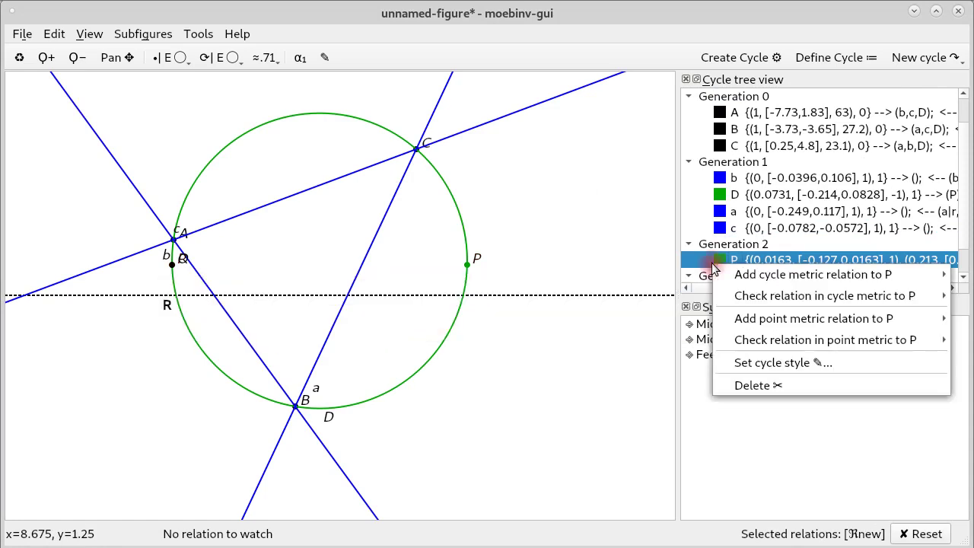
click(759, 363)
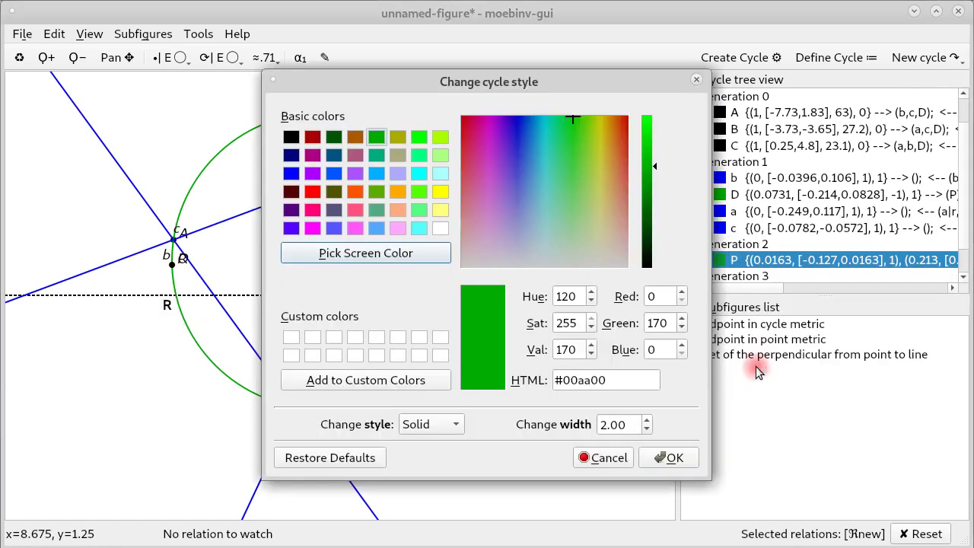
click(443, 426)
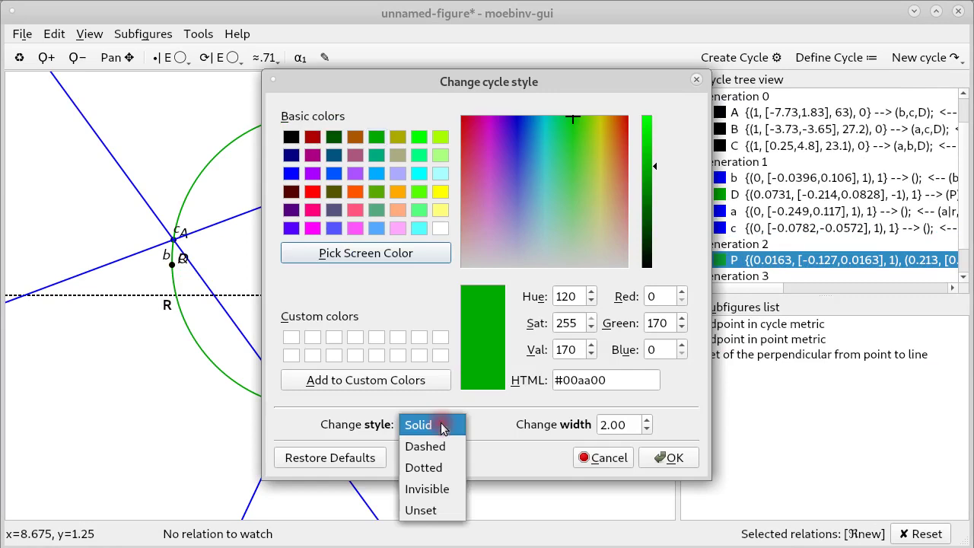
click(449, 494)
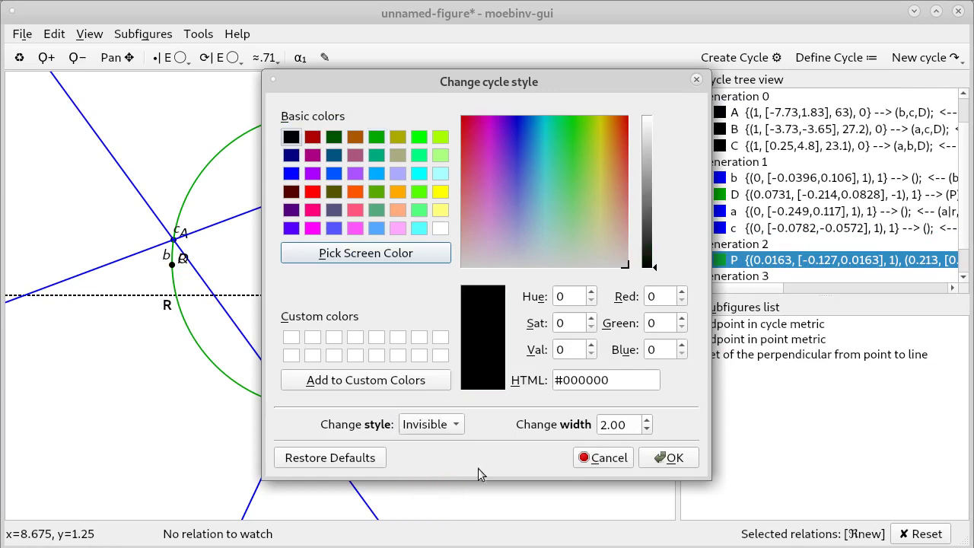
click(667, 458)
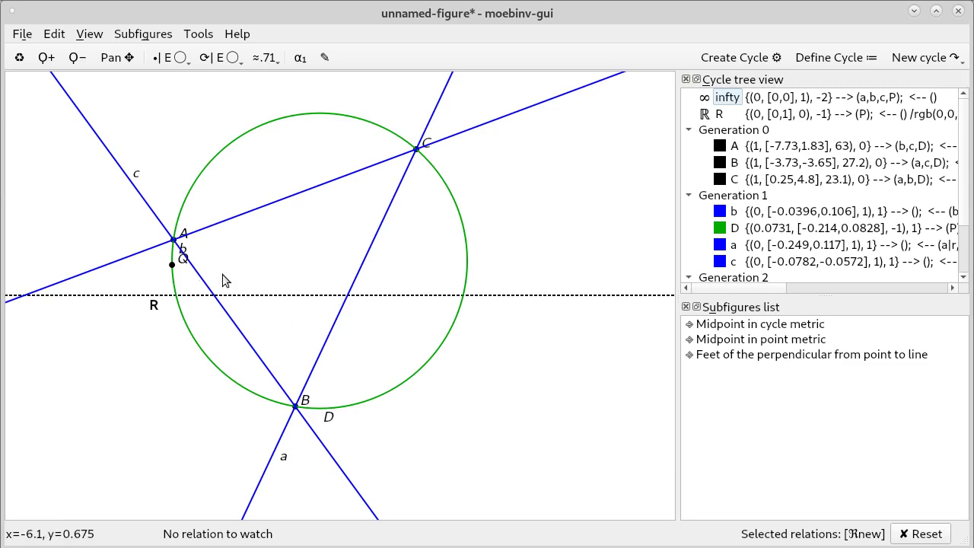
Drag vertices A and B to new positions on circle D to reshape triangle ABC.
scroll(781, 214, down, 2)
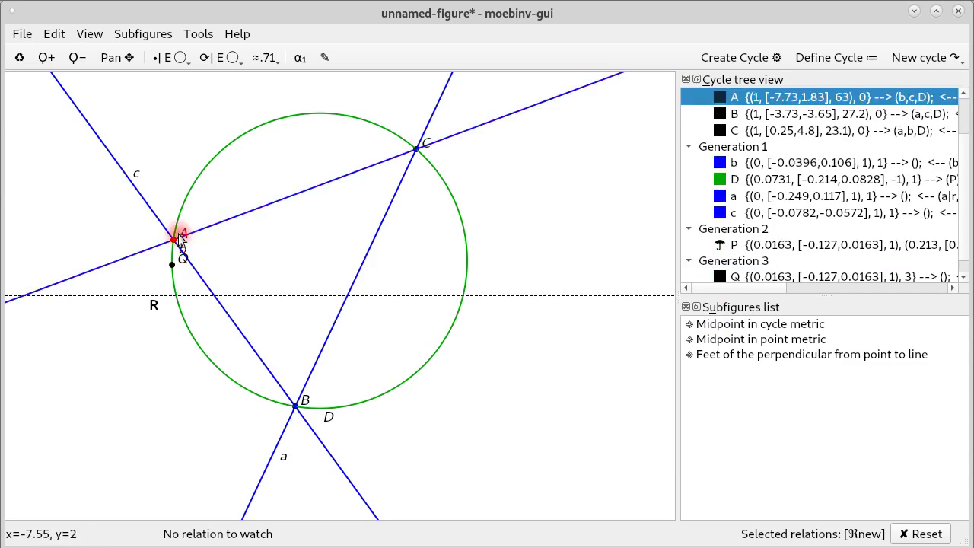
drag(176, 237, 154, 169)
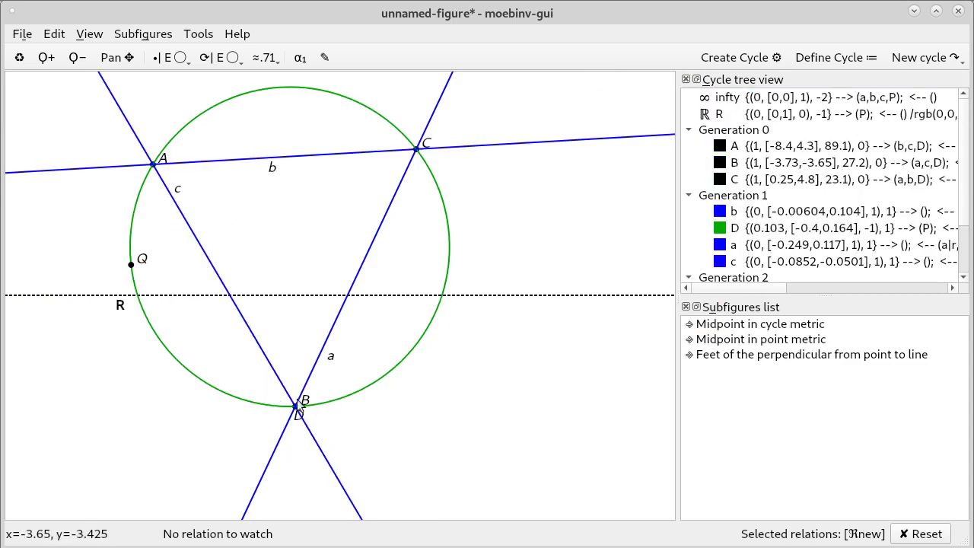
drag(298, 403, 171, 436)
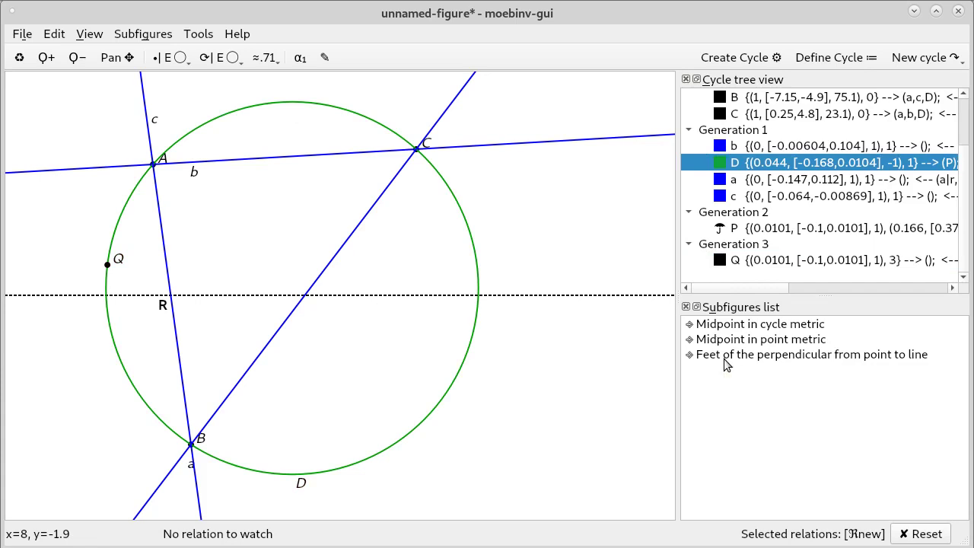
Reset the label counter and change the new-cycle label format string to Q_@.
click(324, 57)
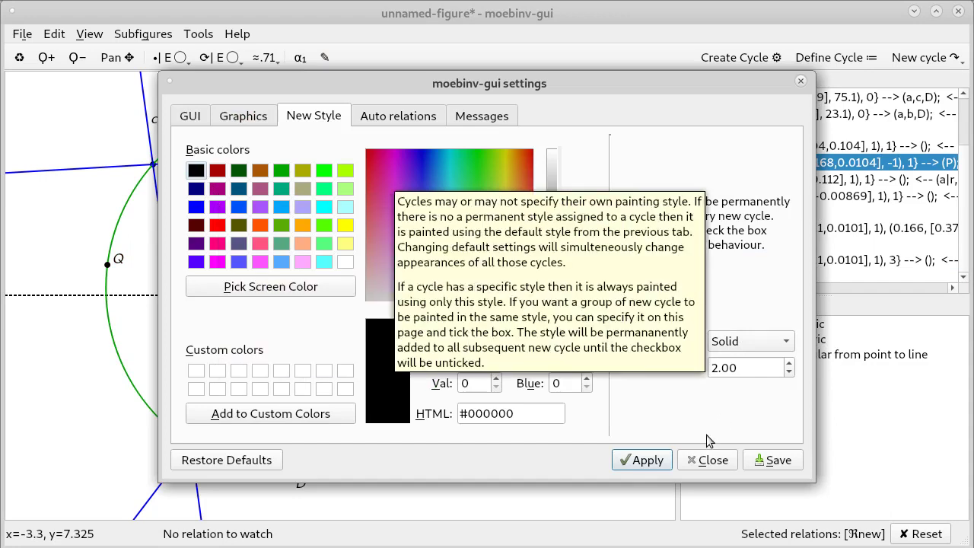
click(639, 460)
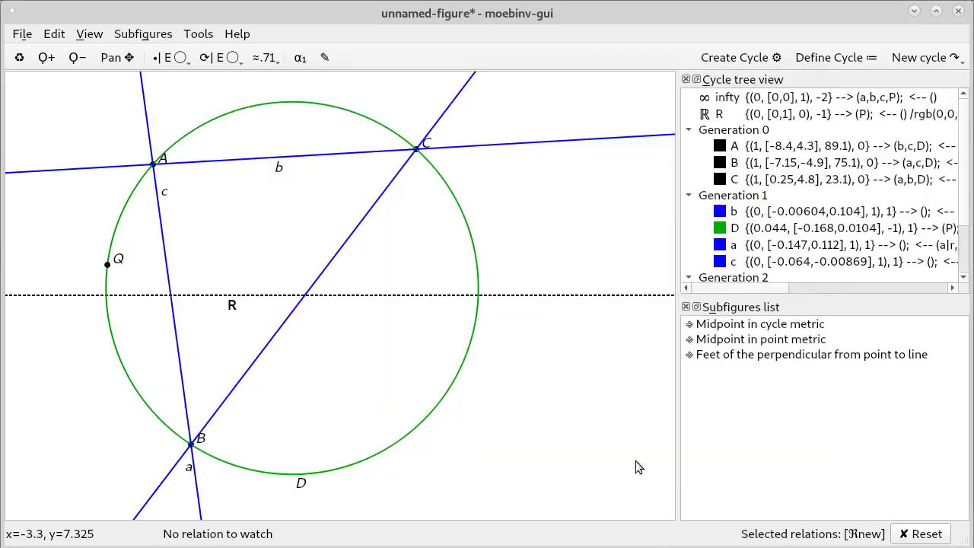
click(302, 58)
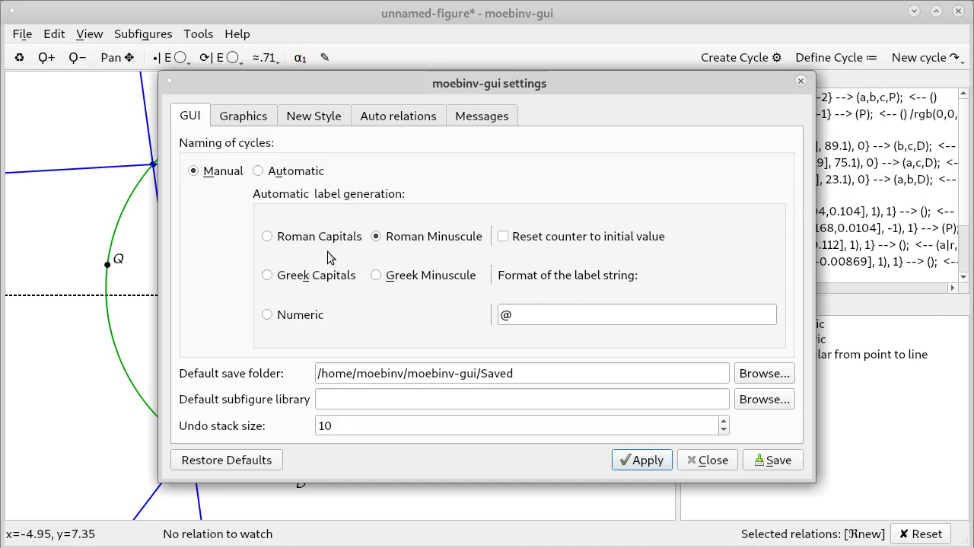
mouse_move(269, 244)
mouse_move(405, 243)
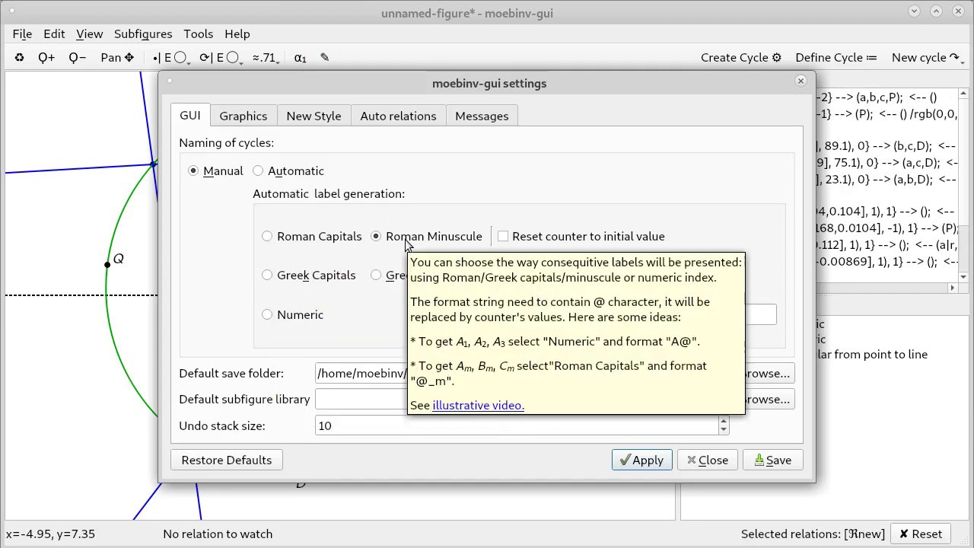
click(503, 237)
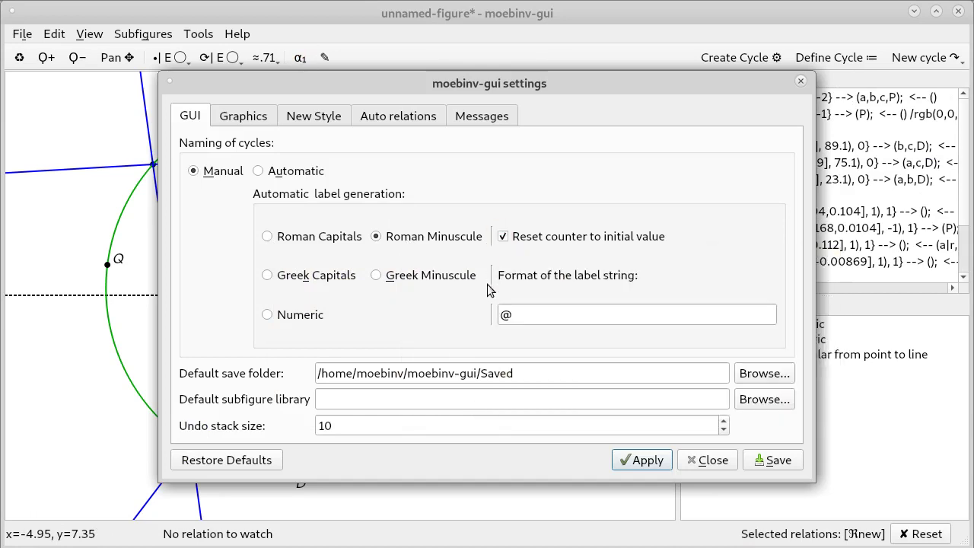
click(502, 314)
text(Q)
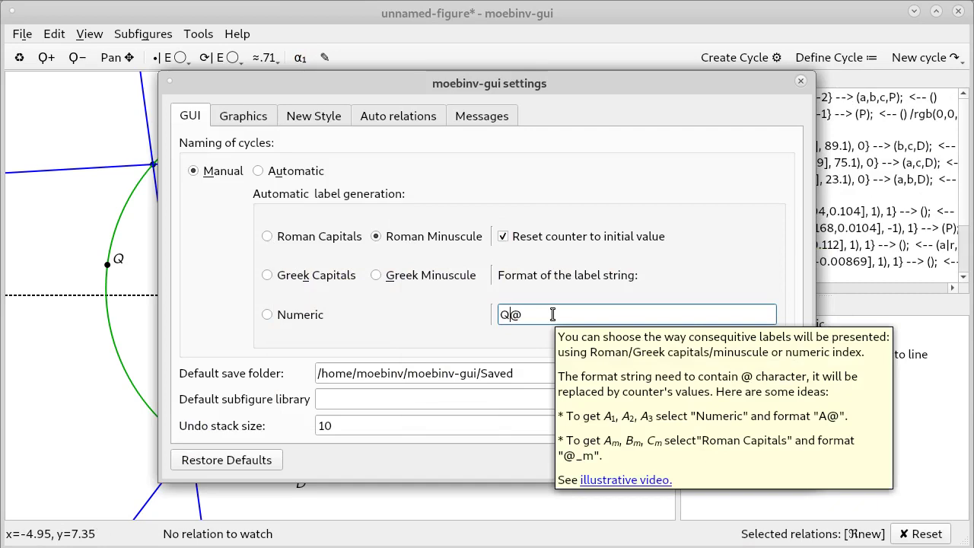
text(_)
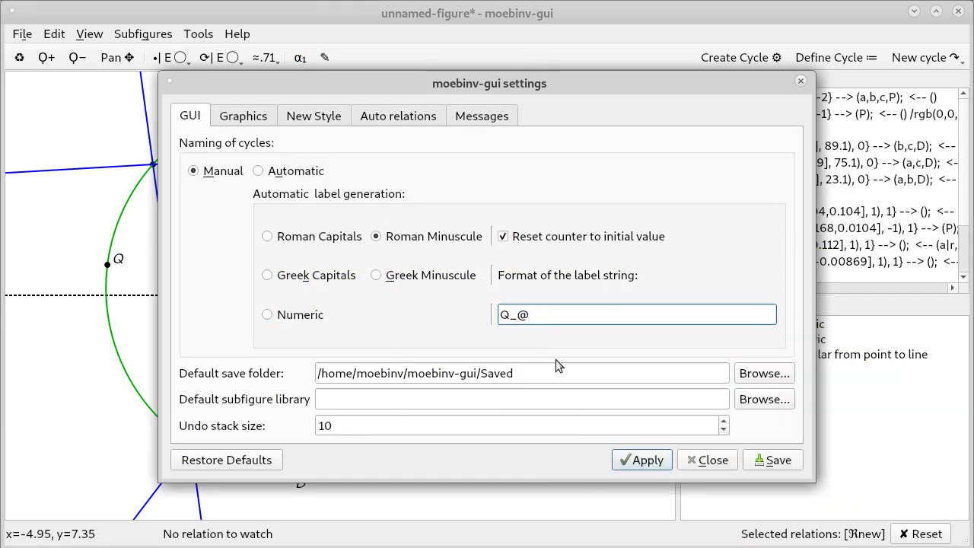
click(639, 461)
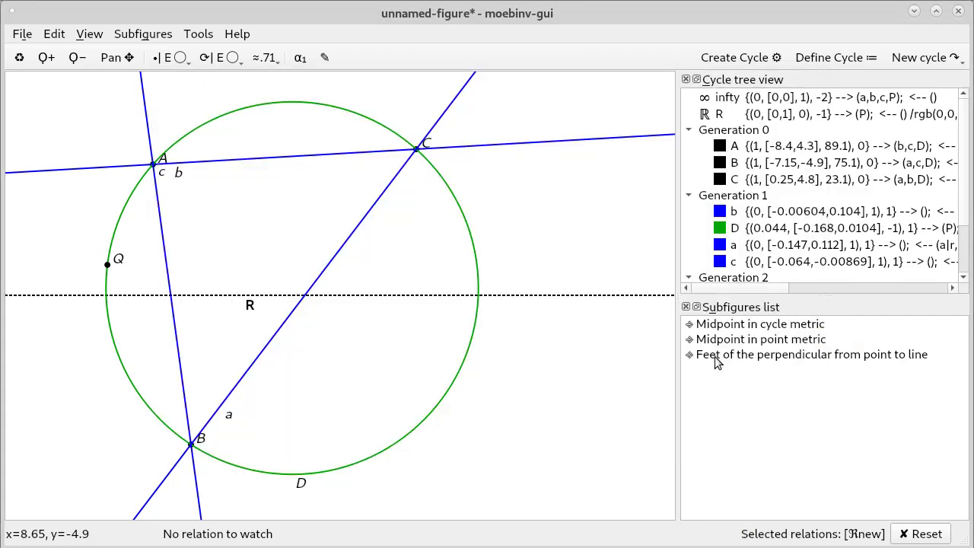
Choose Use this subfigure for 'Feet of the perpendicular from point to line'.
mouse_move(715, 362)
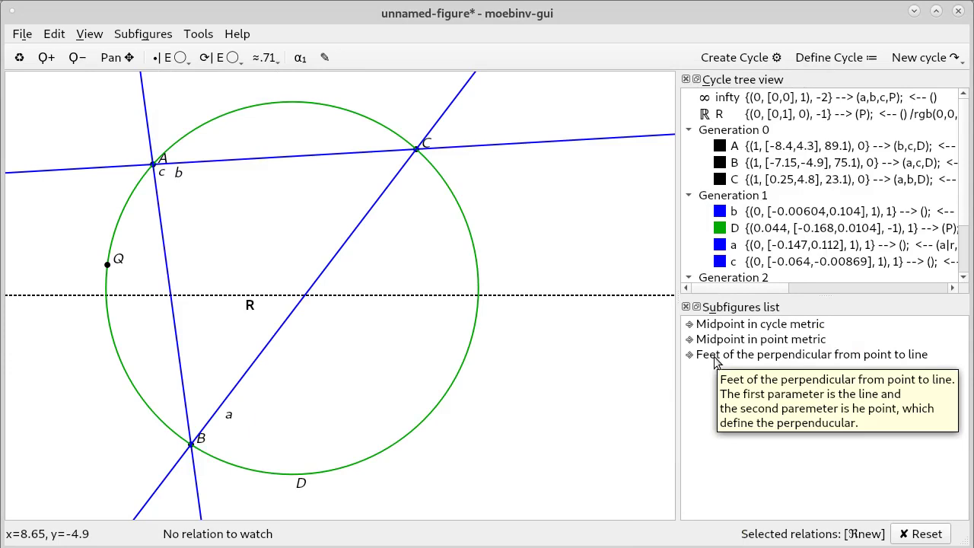
right_click(715, 362)
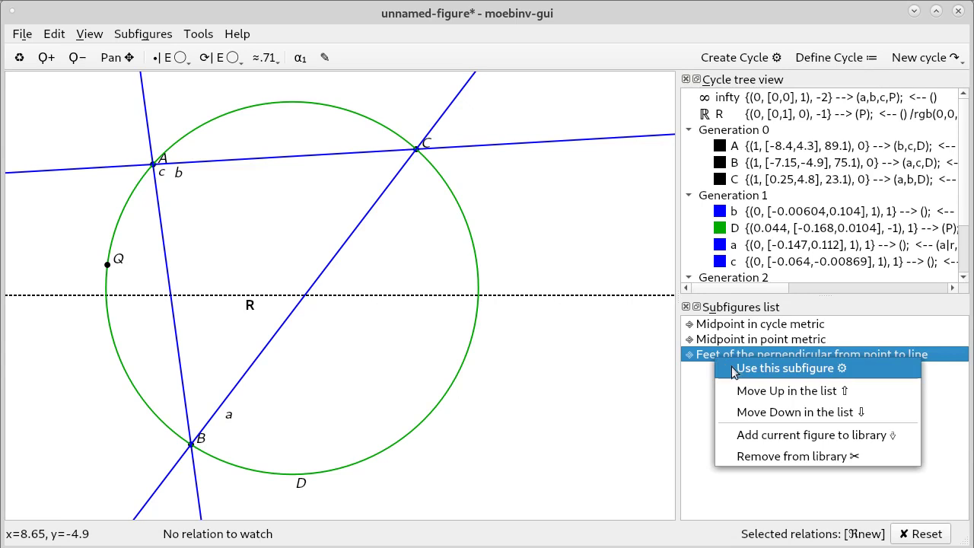
click(730, 368)
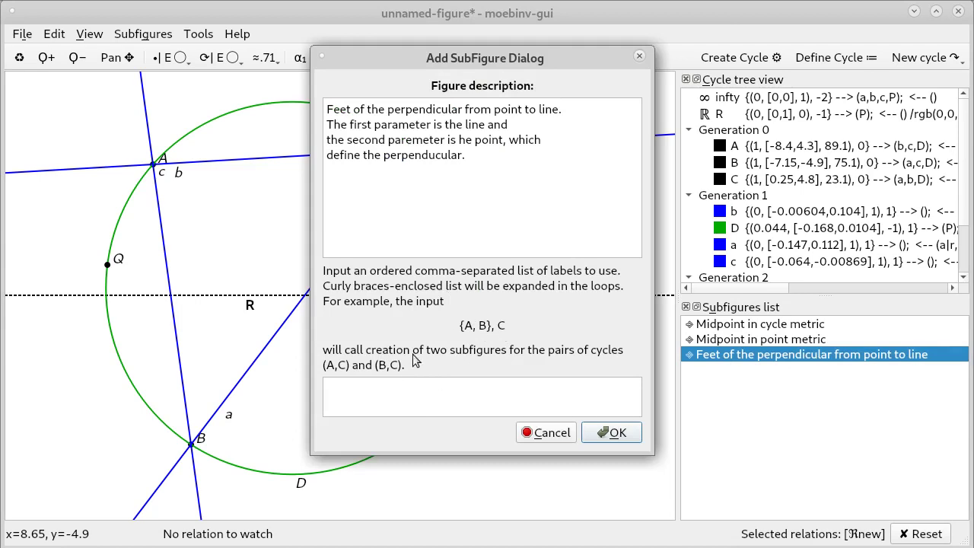
Apply the subfigure to line a and point Q (a,Q) and label the new foot Q_a.
click(399, 390)
click(360, 390)
text(a)
text(,Q)
click(617, 433)
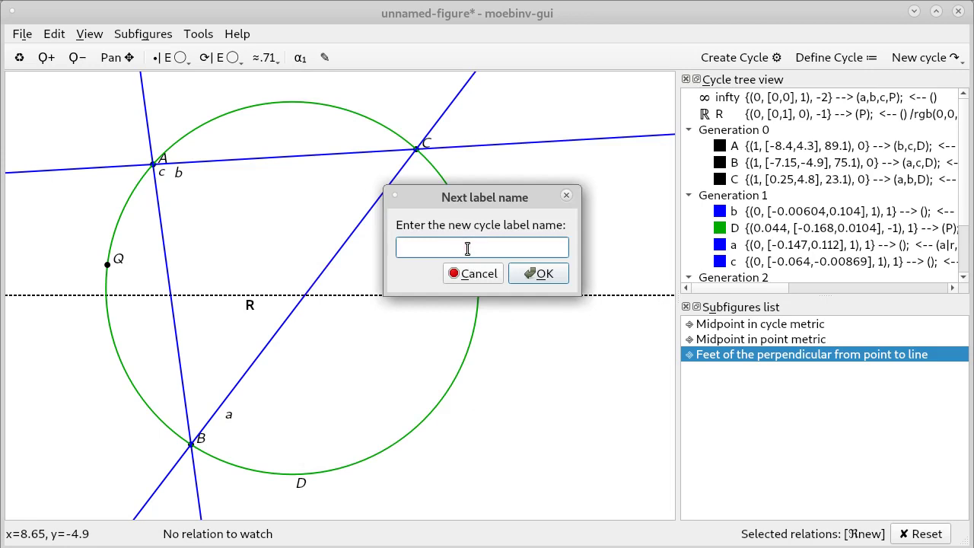
text(Q_a)
click(536, 275)
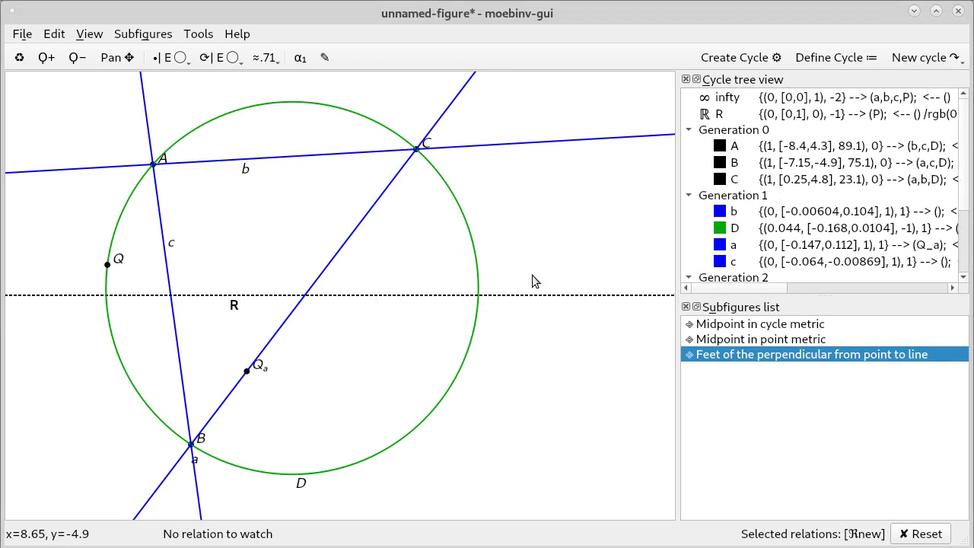
Switch the settings to Automatic naming of cycles and apply.
click(248, 371)
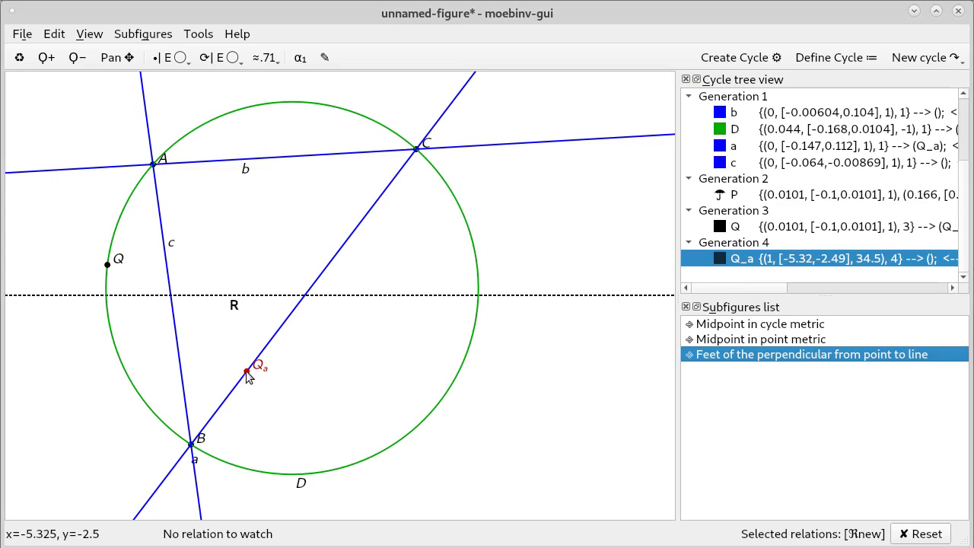
click(300, 61)
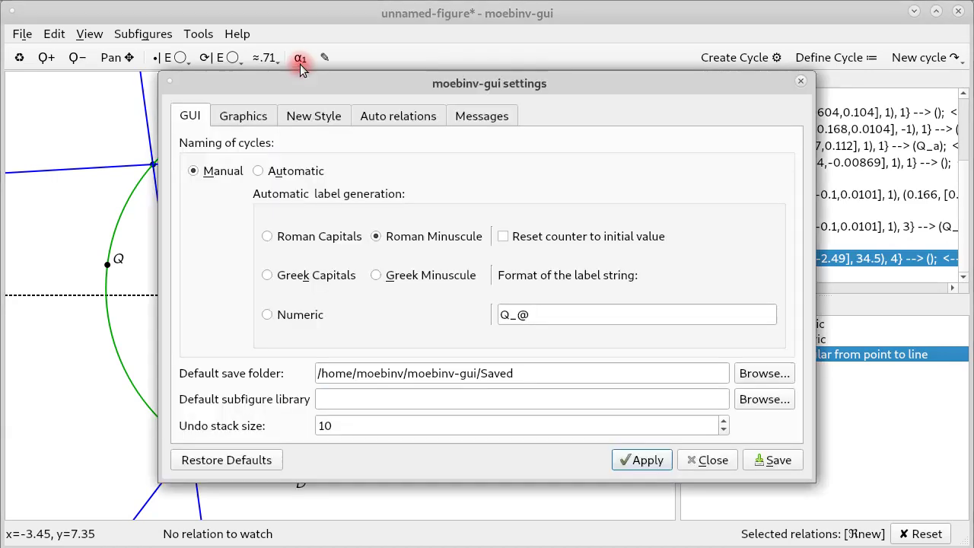
click(261, 171)
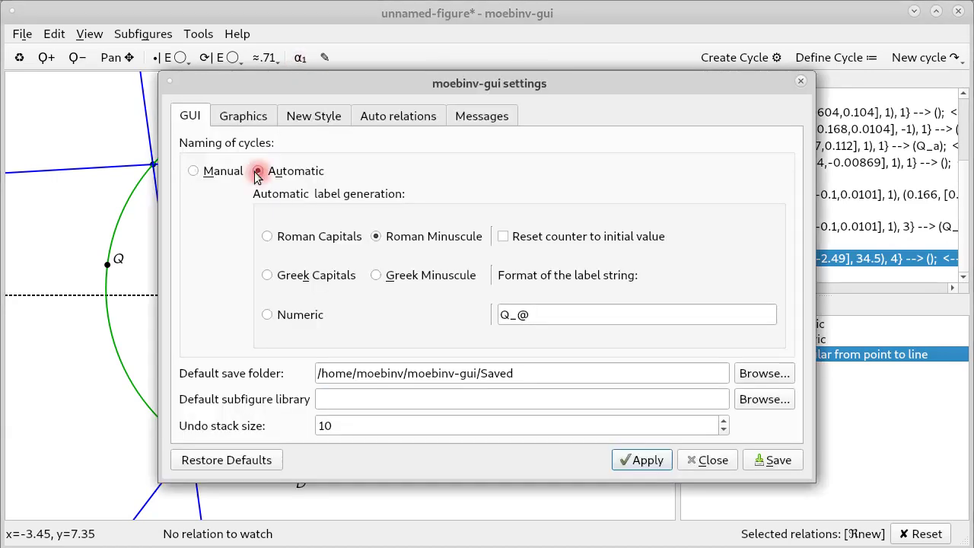
click(629, 462)
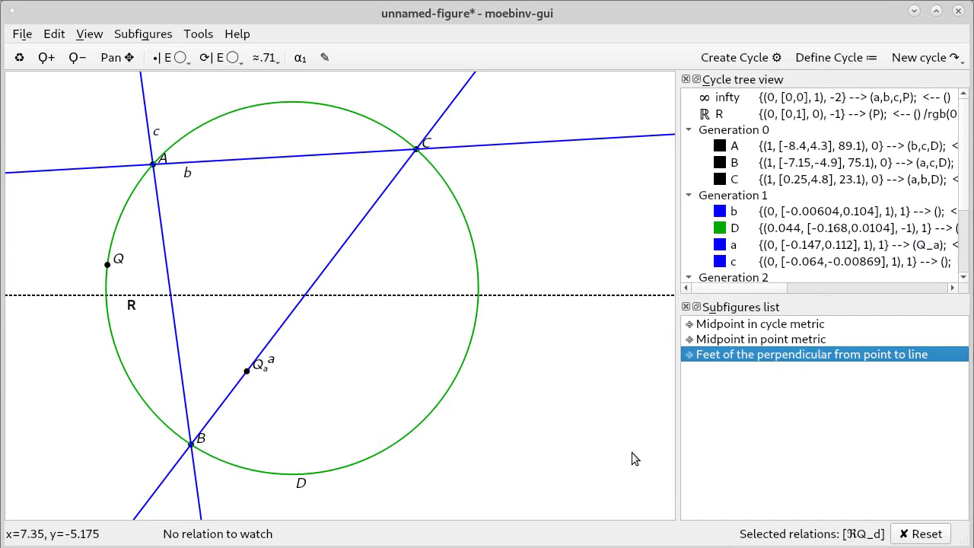
Apply the Feet of the perpendicular subfigure with input {b,c},Q to add feet Q_d and Q_e.
right_click(750, 357)
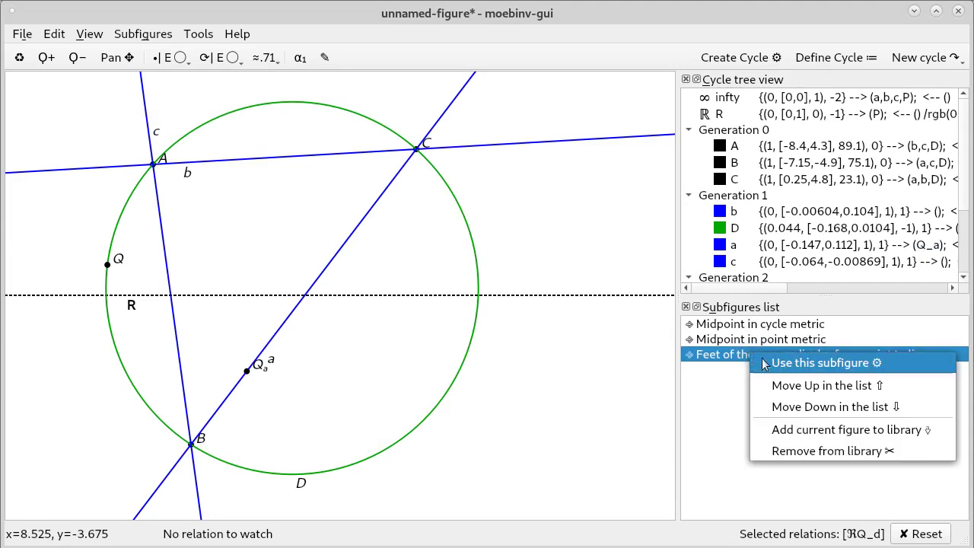
click(769, 361)
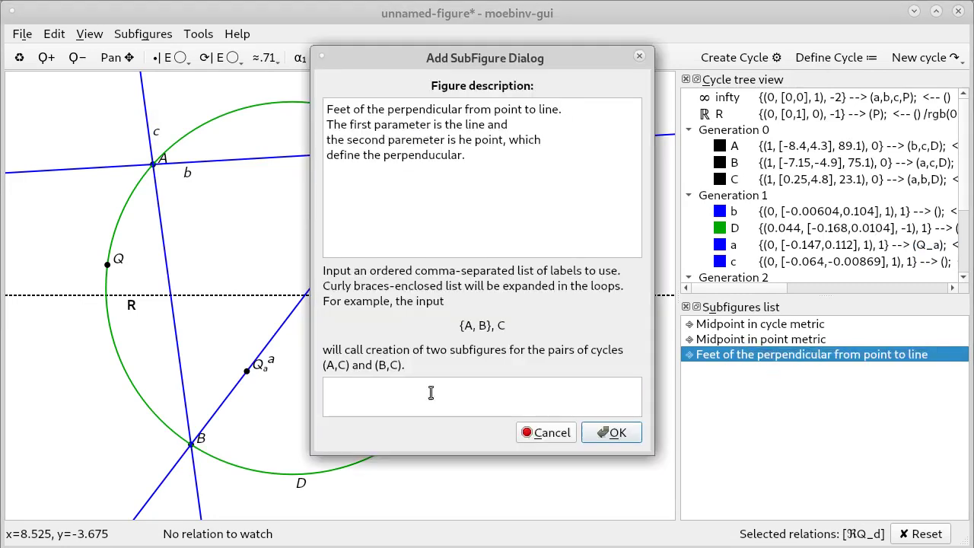
click(407, 389)
text({b,c},)
text(Q)
click(609, 433)
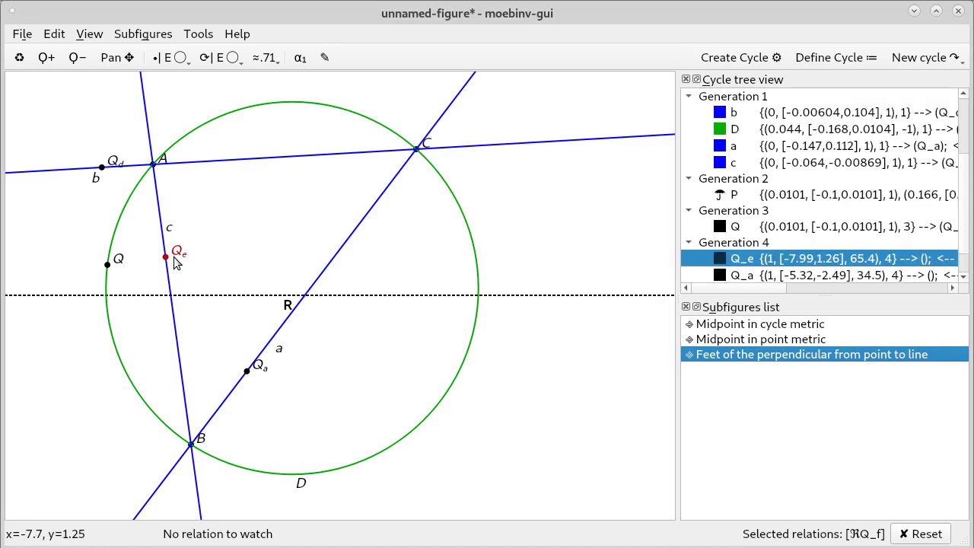
Delete the Generation 4 points Q_d, Q_a and Q_e, confirming each deletion.
scroll(757, 186, down, 1)
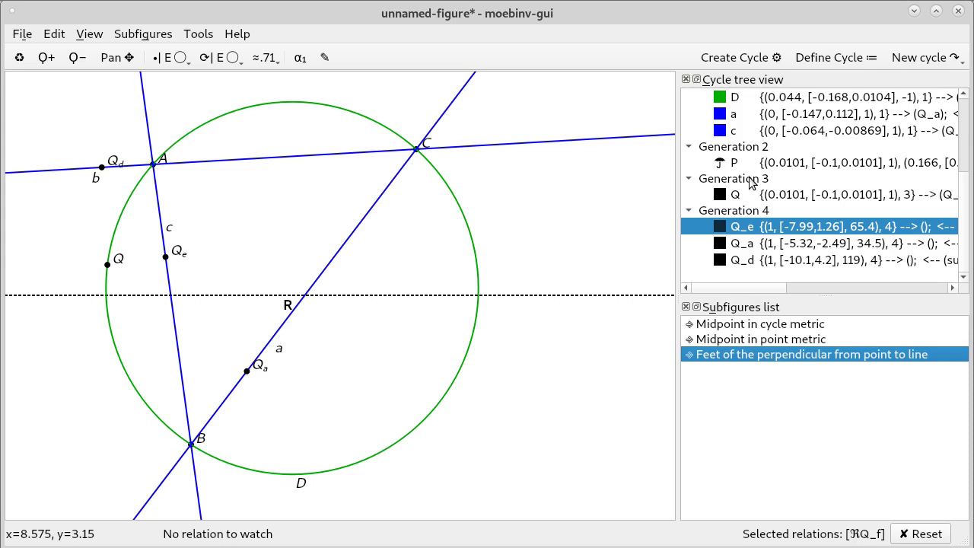
right_click(751, 267)
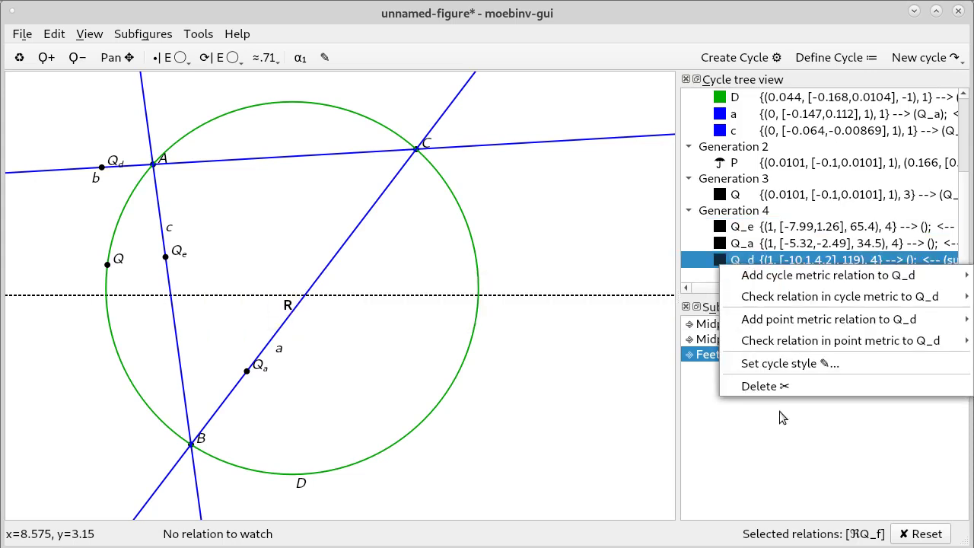
click(757, 385)
click(613, 271)
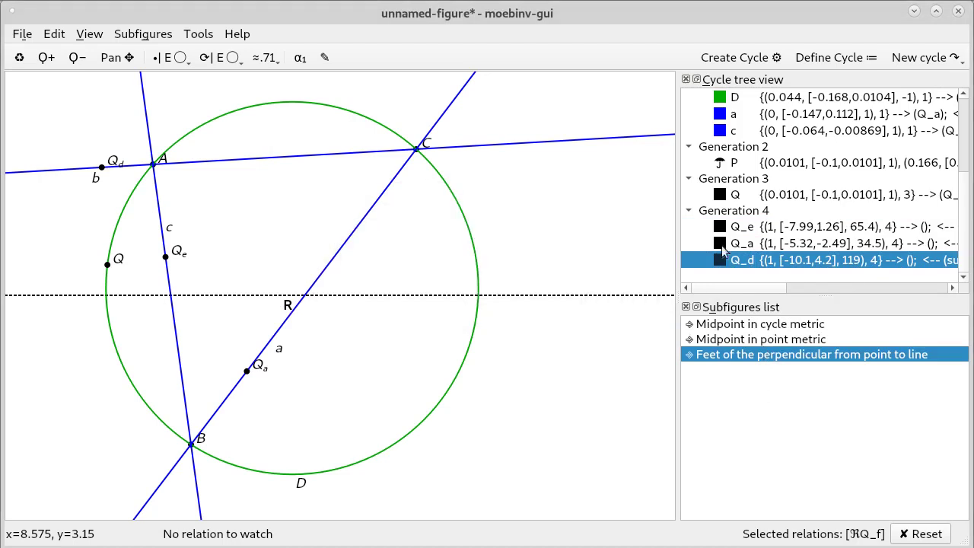
scroll(806, 216, down, 2)
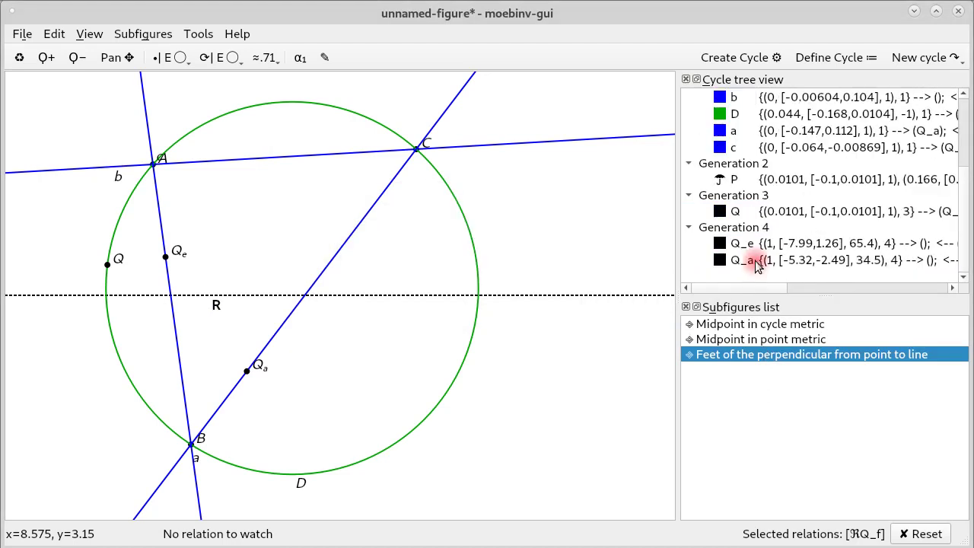
right_click(753, 261)
click(776, 384)
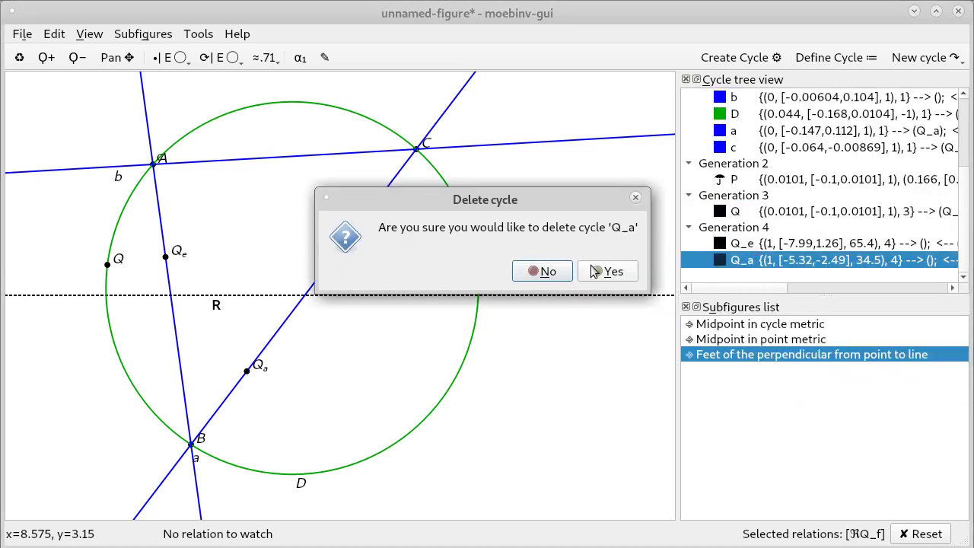
click(602, 272)
scroll(795, 221, down, 3)
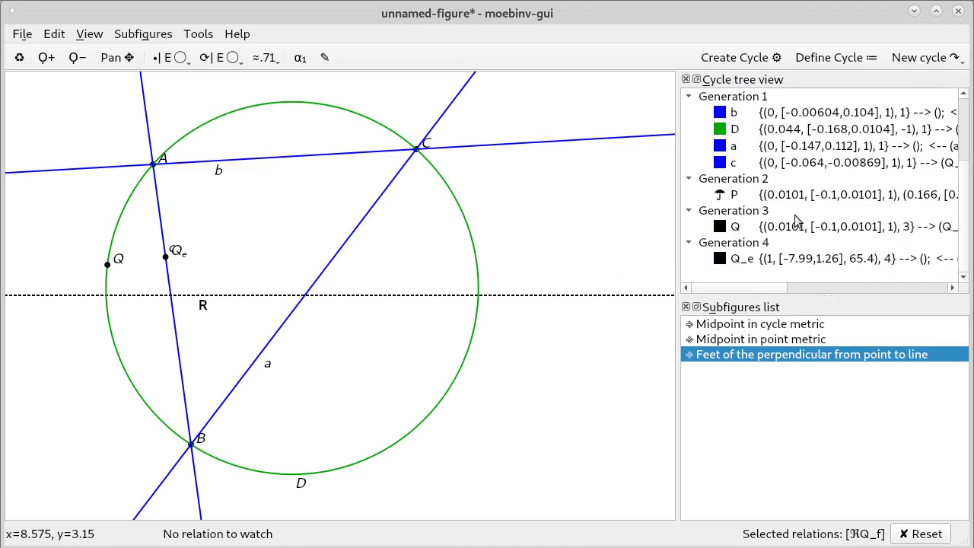
right_click(740, 261)
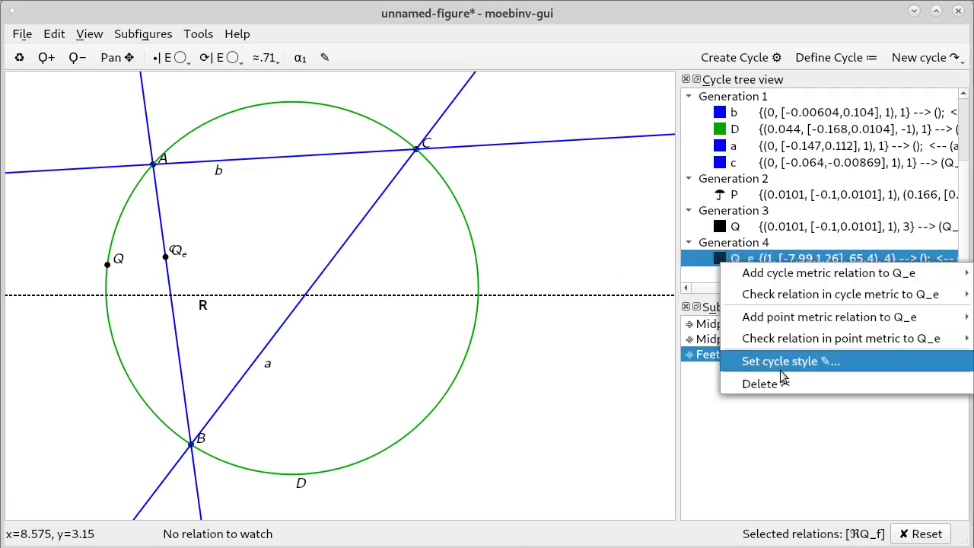
click(774, 383)
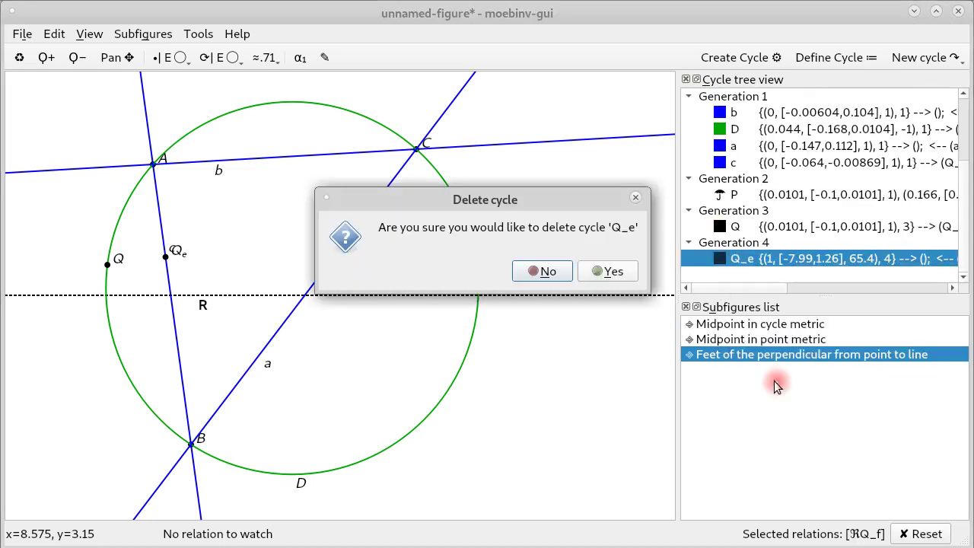
click(607, 271)
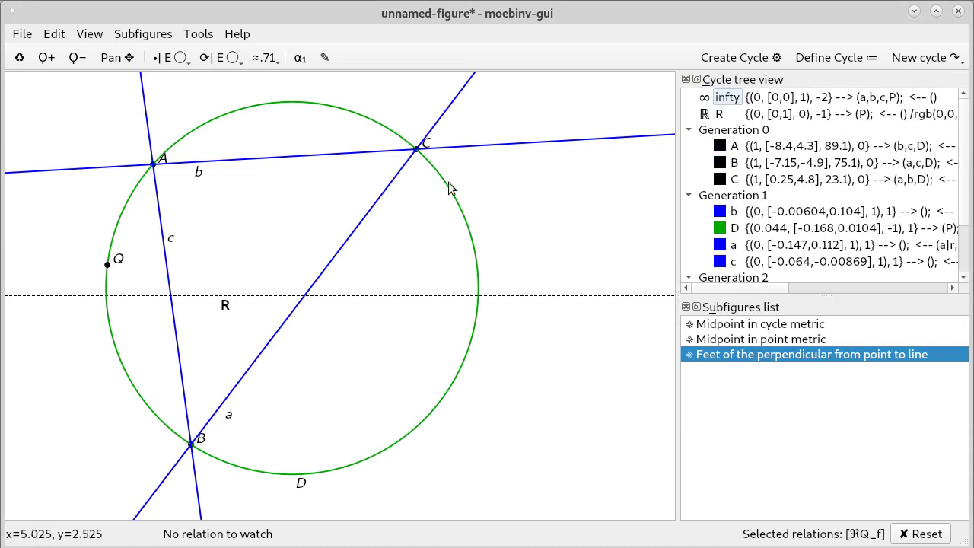
Reset the automatic label counter to its start and apply the settings.
click(300, 59)
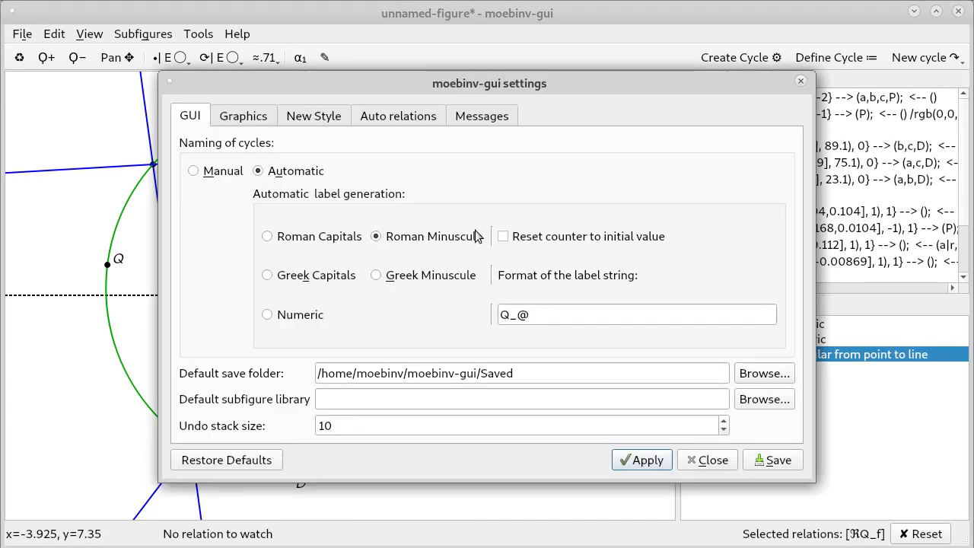
click(503, 237)
click(641, 461)
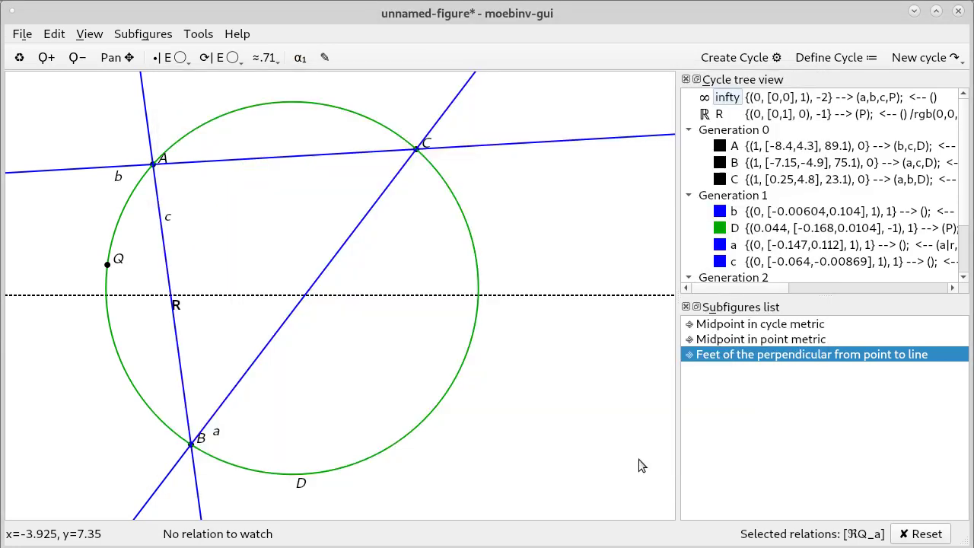
Apply Feet of the perpendicular with {a,b,c},Q to create feet Q_a, Q_b and Q_c.
right_click(724, 352)
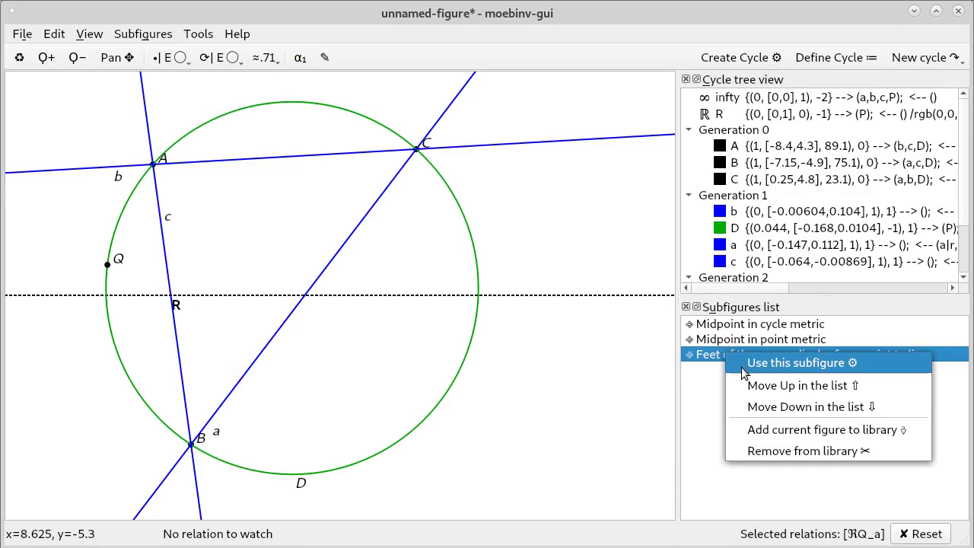
click(741, 366)
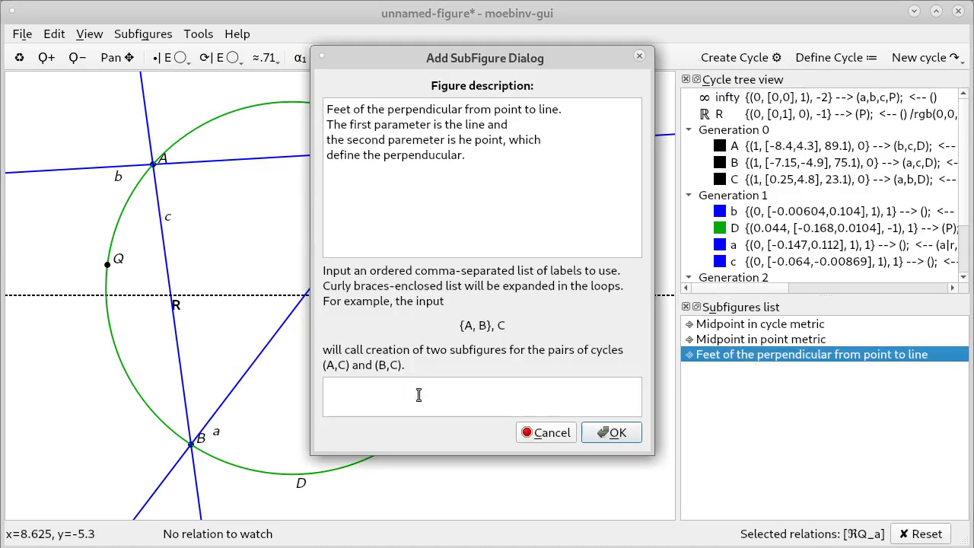
text({a,b,c},Q)
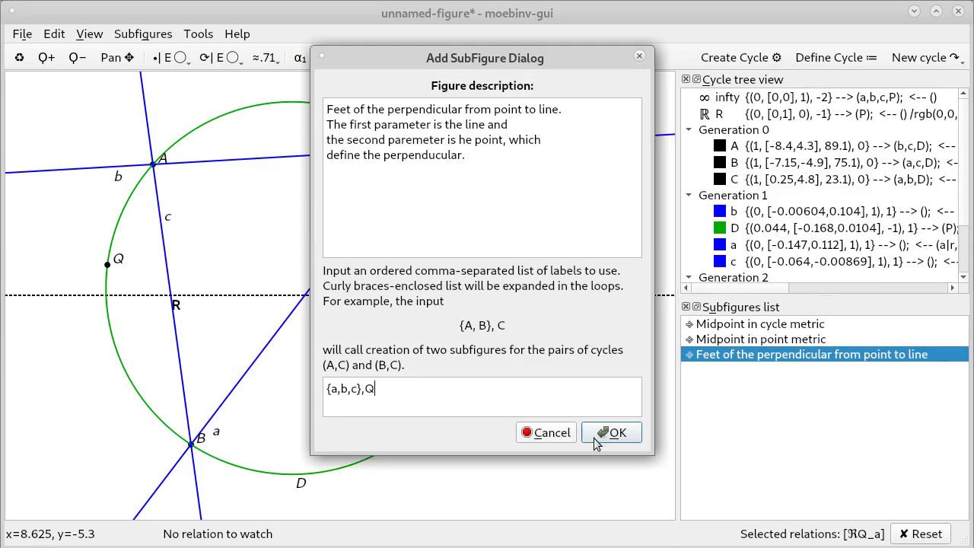
click(630, 436)
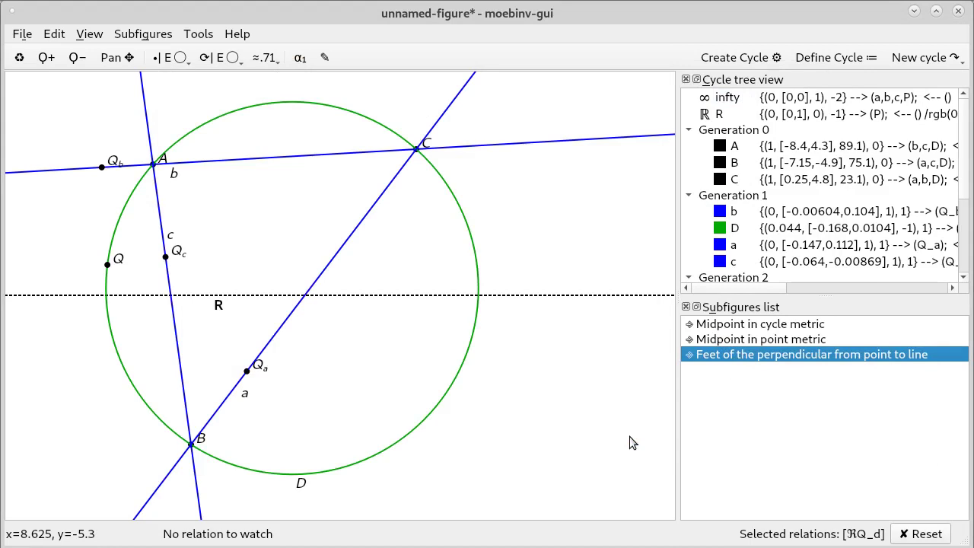
click(107, 161)
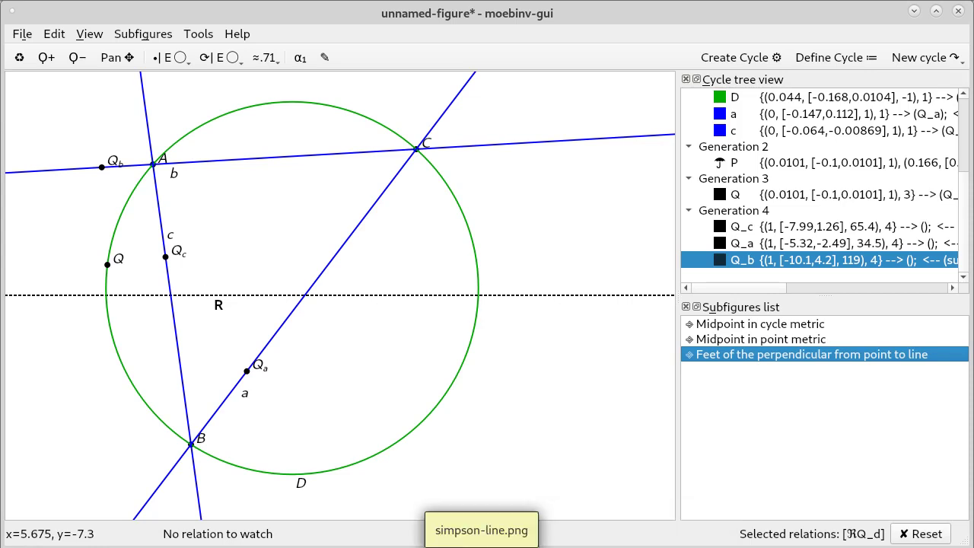
click(481, 545)
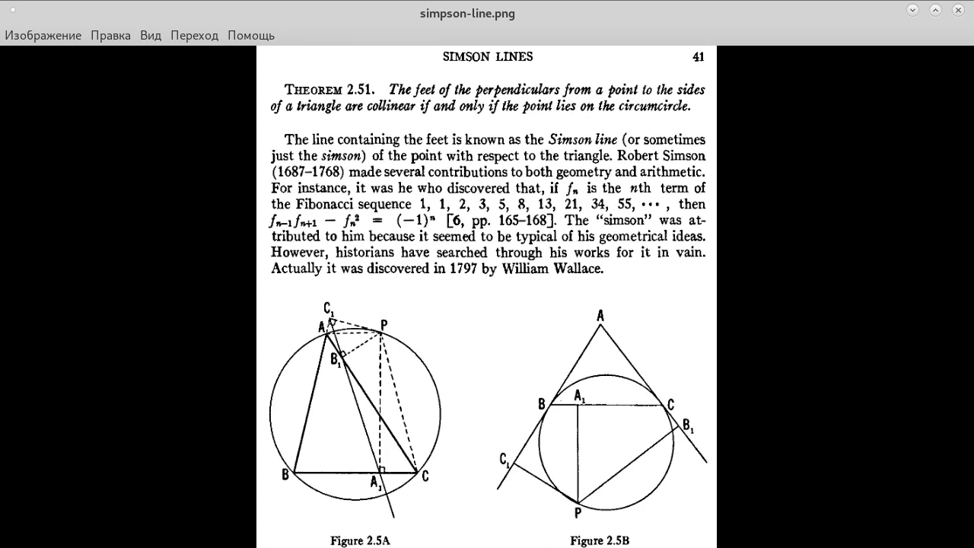
click(628, 545)
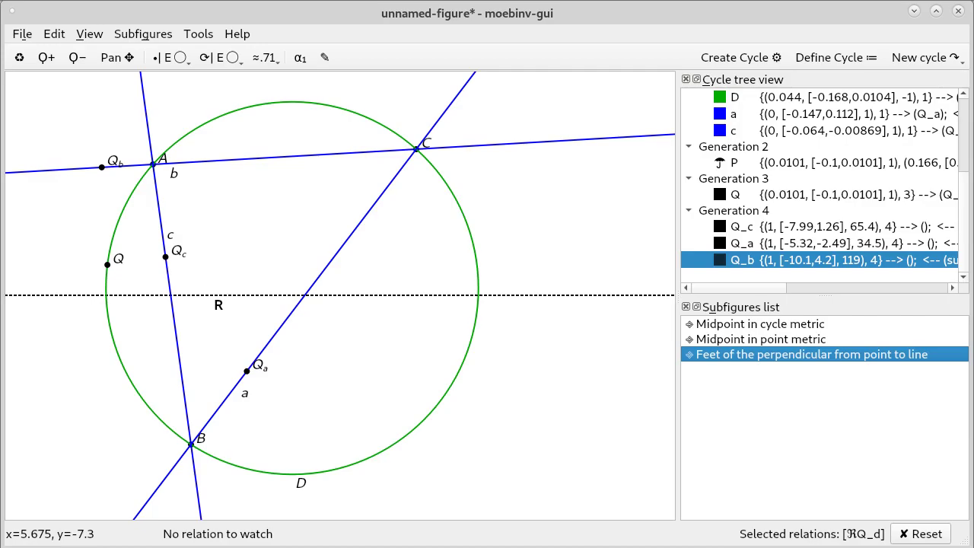
Begin an orthogonal-to-Q_a relation, then set the new-cycle colour to purple #aa00ff.
right_click(259, 369)
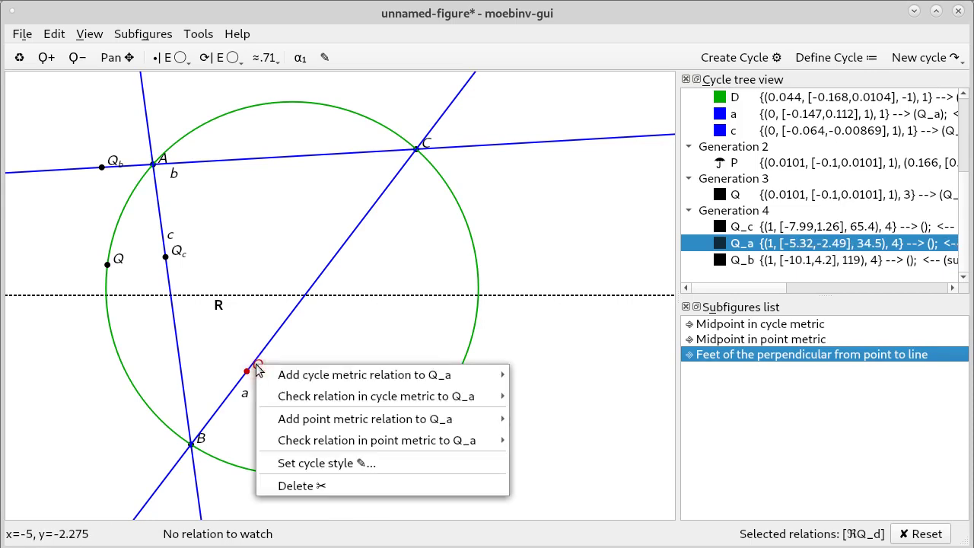
mouse_move(320, 374)
click(525, 196)
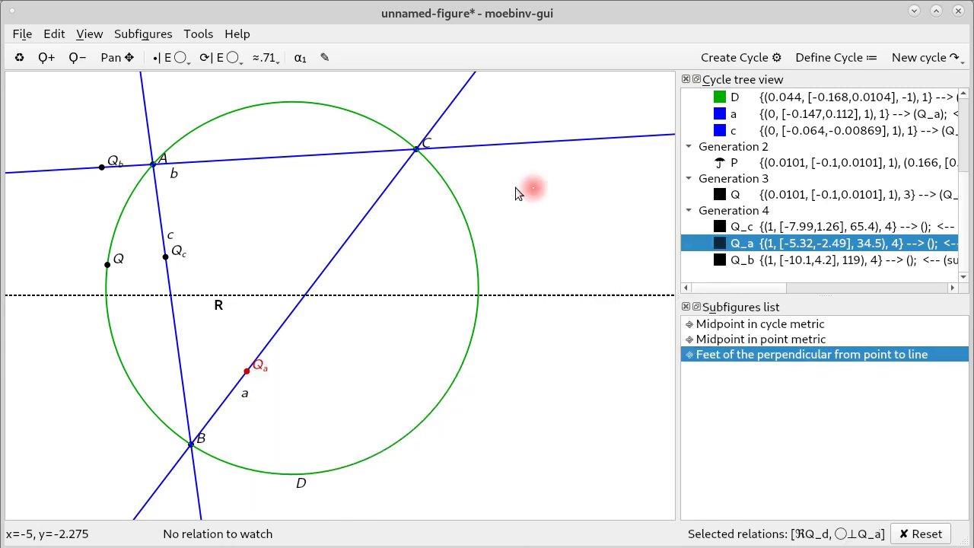
right_click(109, 164)
mouse_move(253, 172)
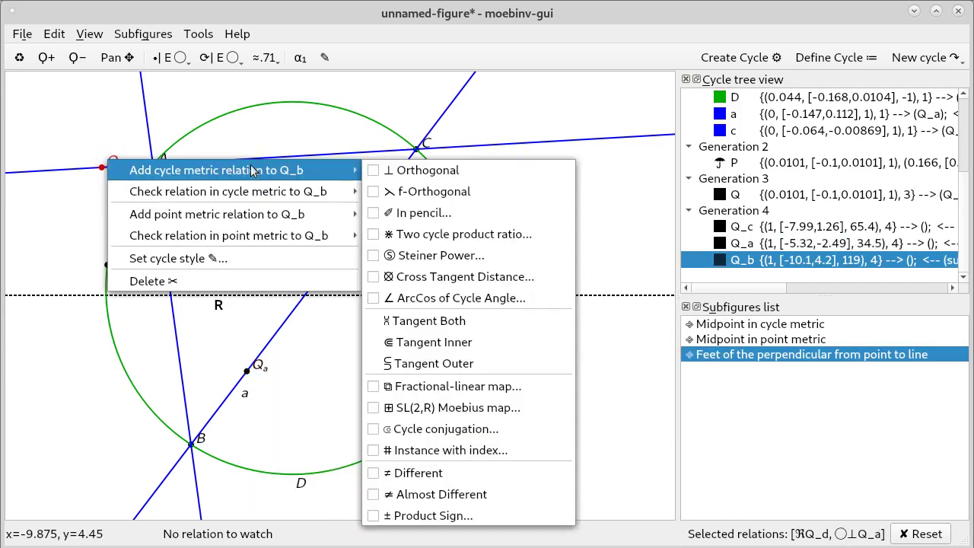
click(381, 19)
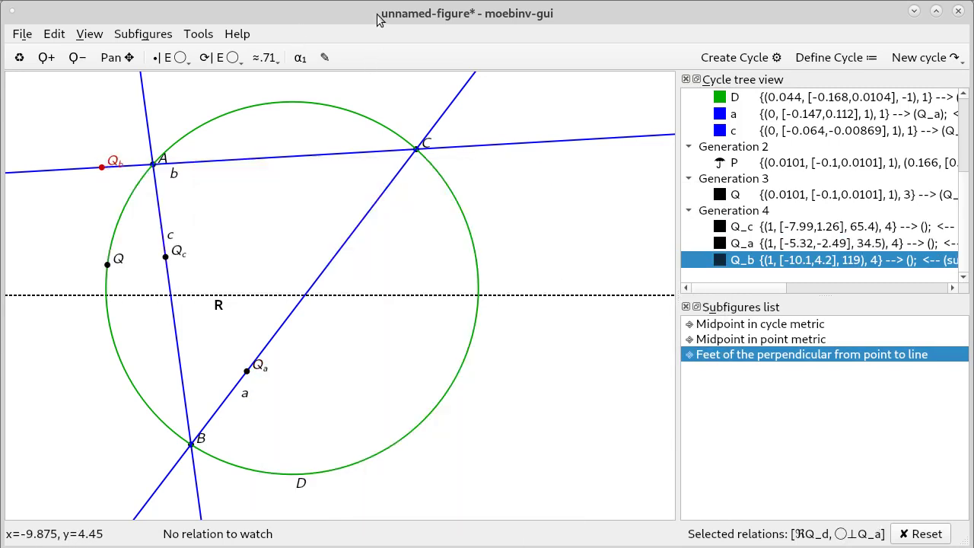
click(329, 63)
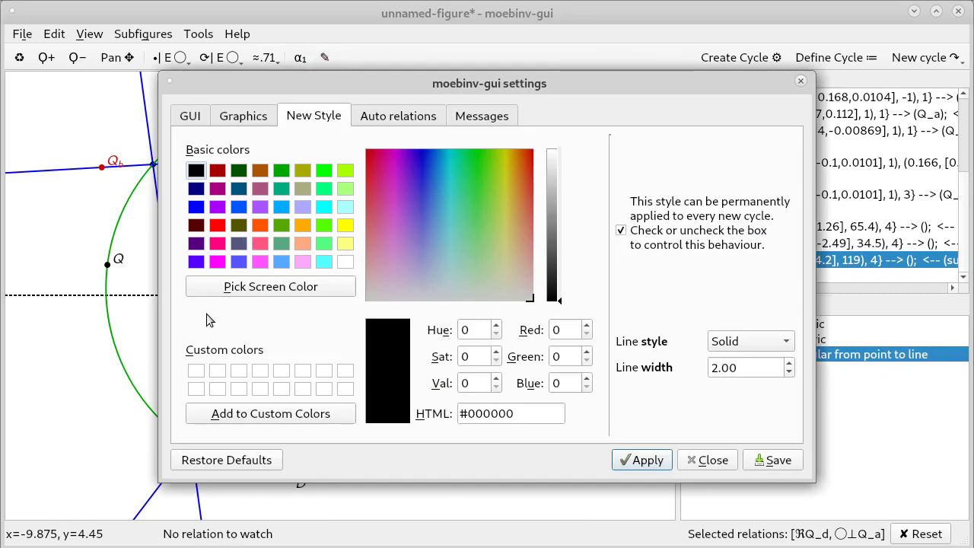
click(217, 206)
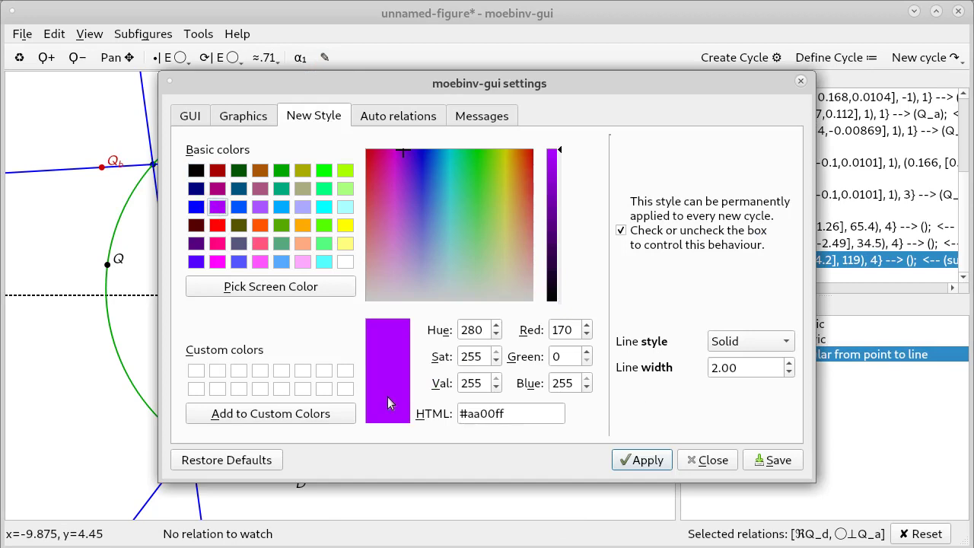
click(643, 460)
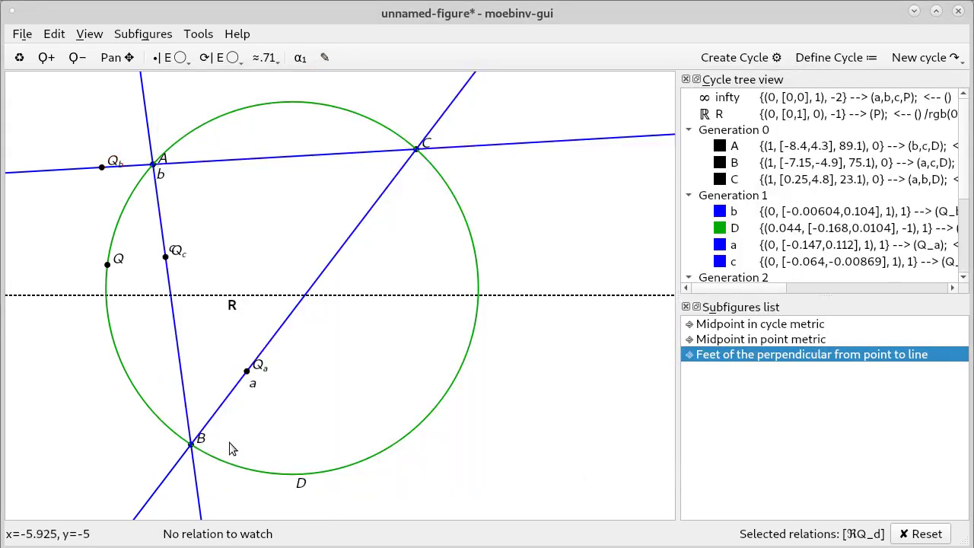
Require the new cycle orthogonal to Q_a, Q_b and infinity, and create line Q_d.
right_click(257, 369)
mouse_move(508, 384)
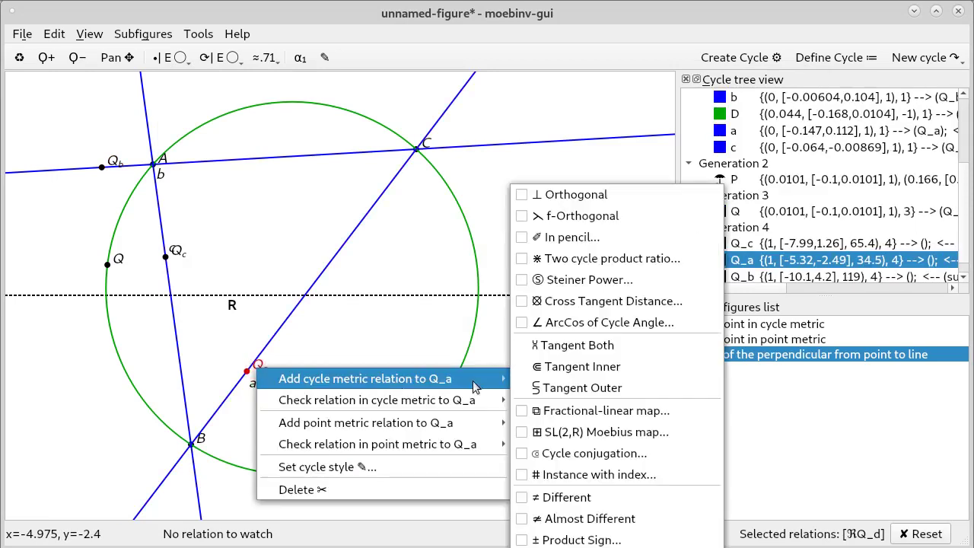
click(561, 199)
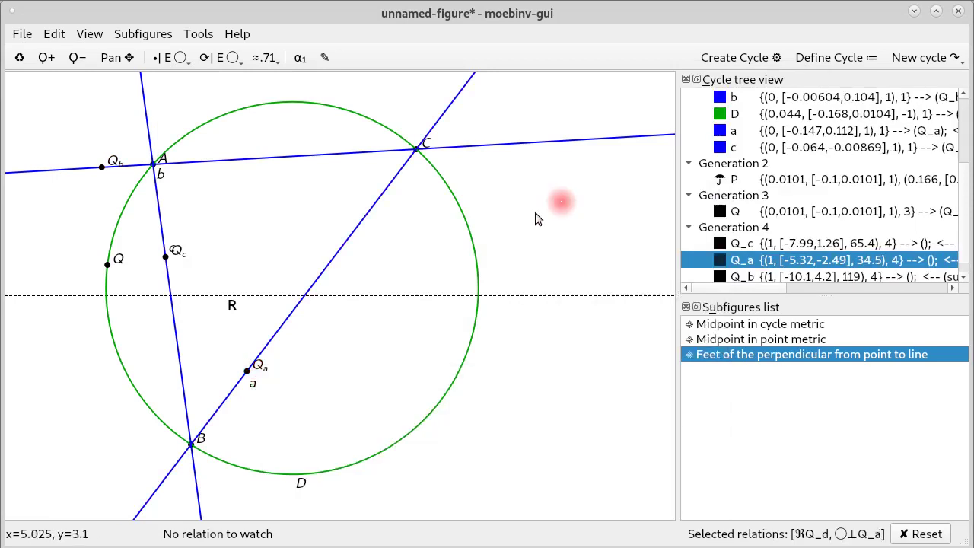
right_click(111, 162)
mouse_move(320, 173)
click(391, 172)
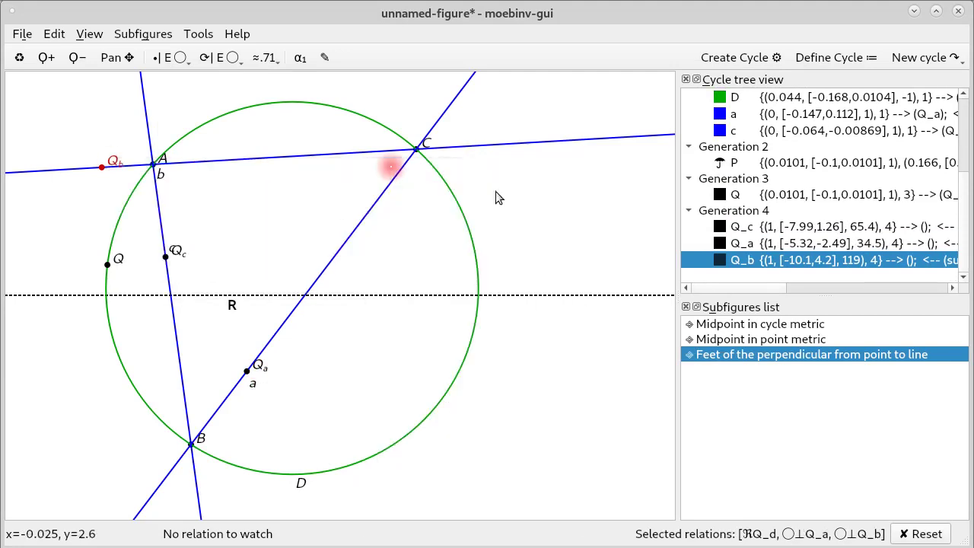
scroll(791, 110, up, 3)
right_click(772, 95)
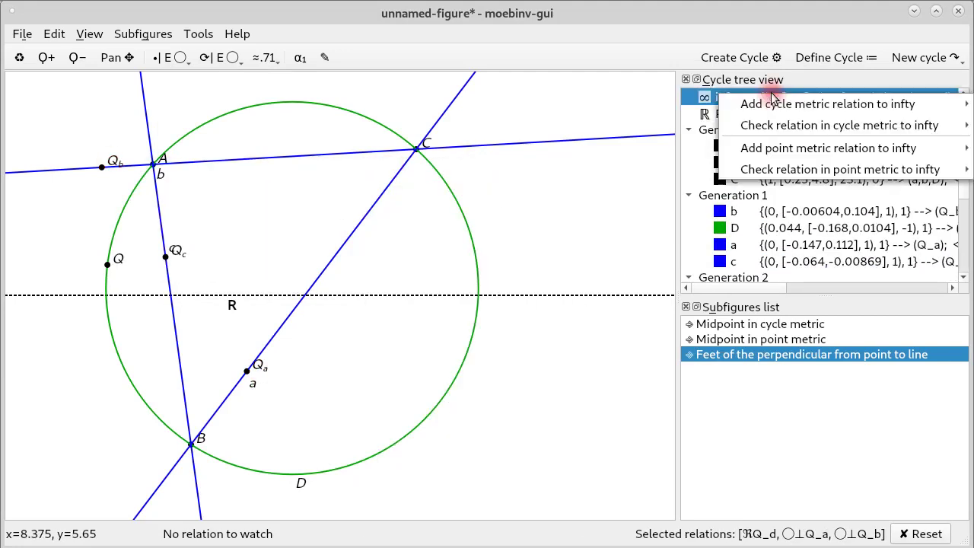
mouse_move(780, 106)
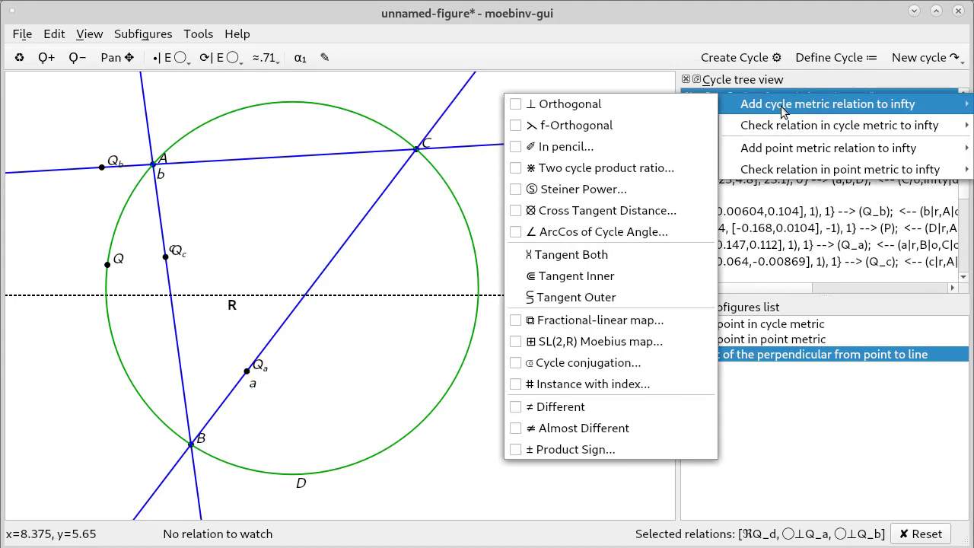
click(686, 104)
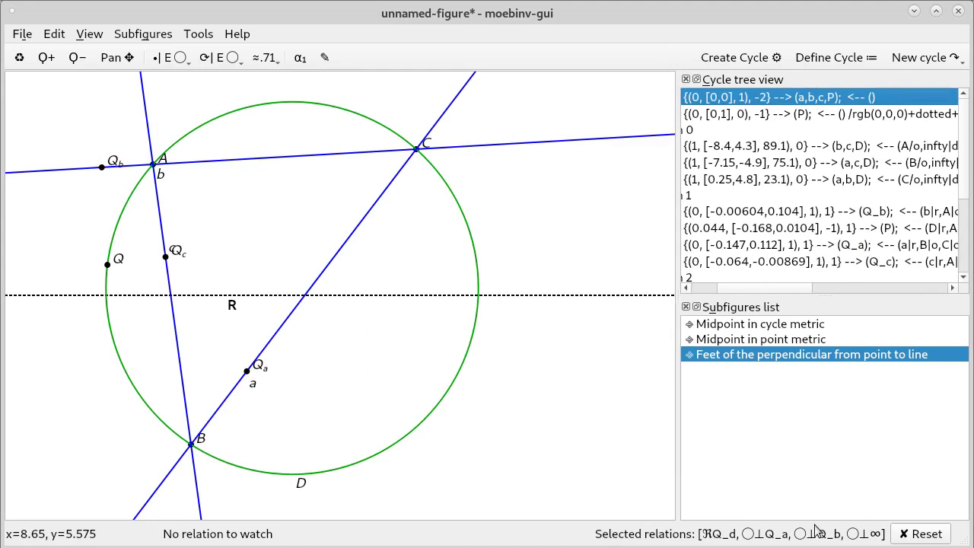
mouse_move(819, 538)
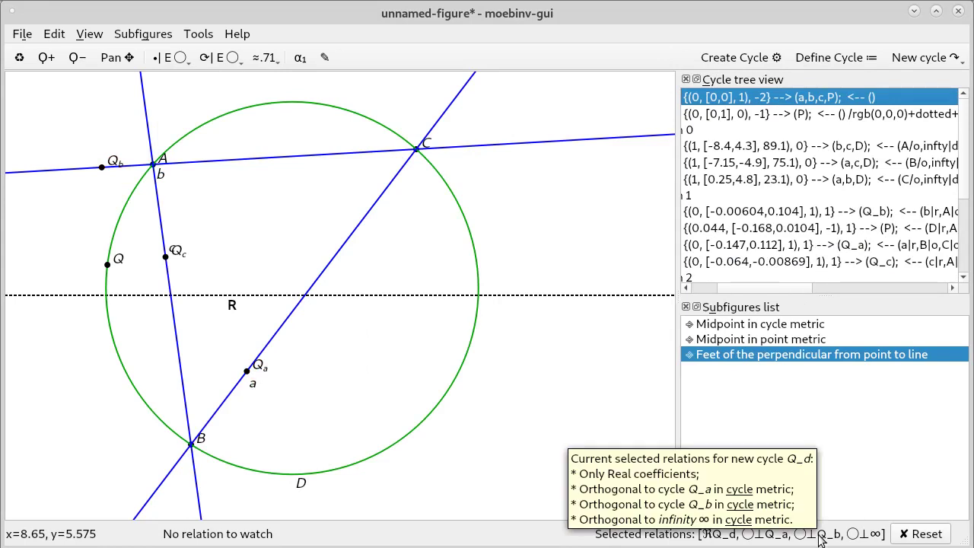
click(713, 59)
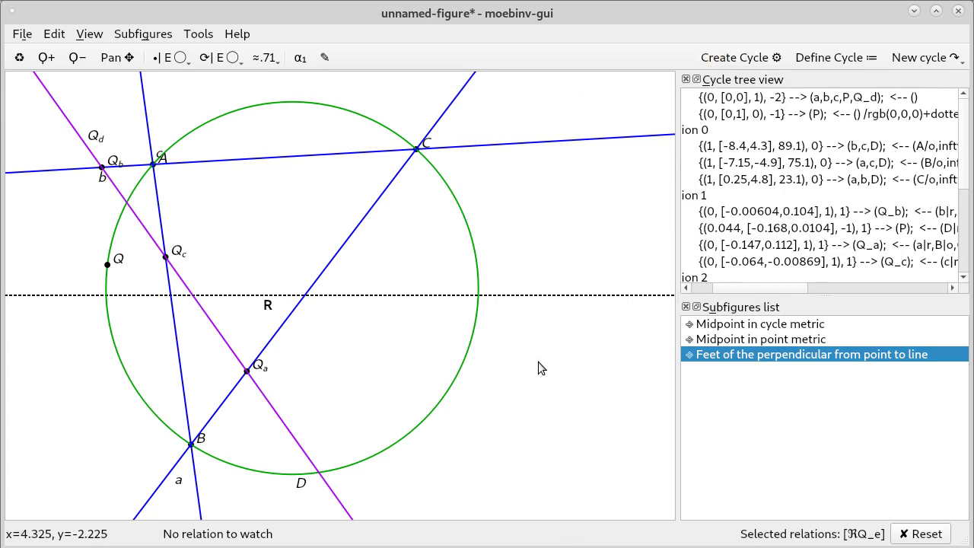
click(174, 259)
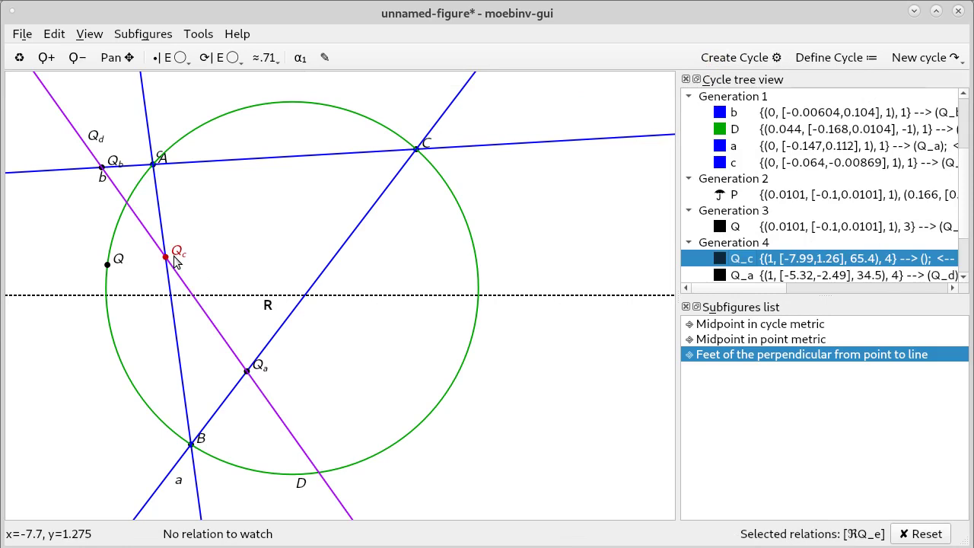
Check whether Q_c is orthogonal to Q_d and add that relation to the watched list.
right_click(174, 259)
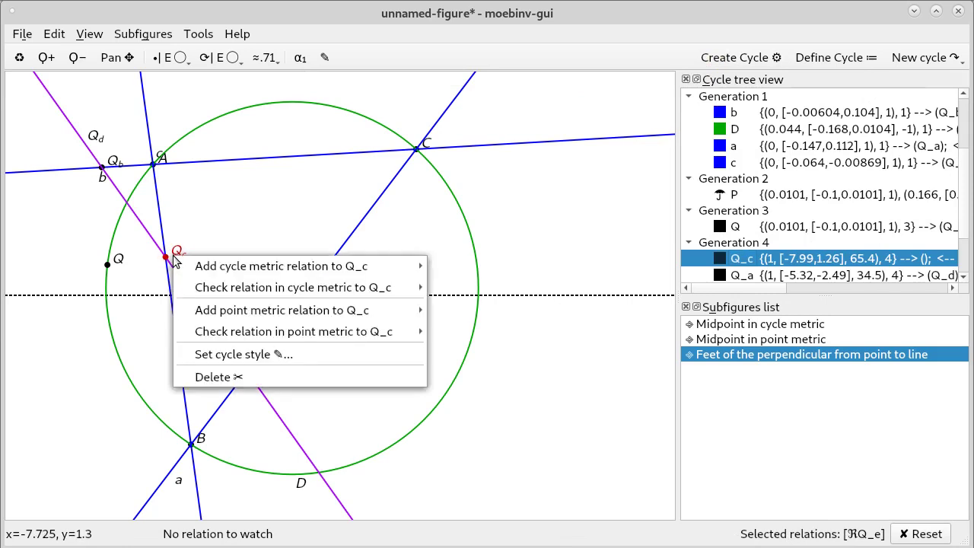
mouse_move(206, 290)
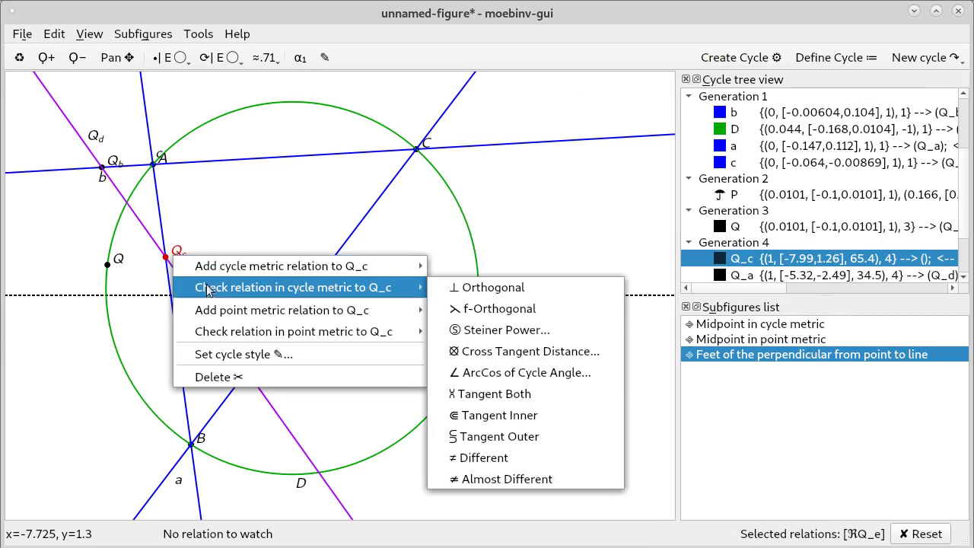
click(460, 288)
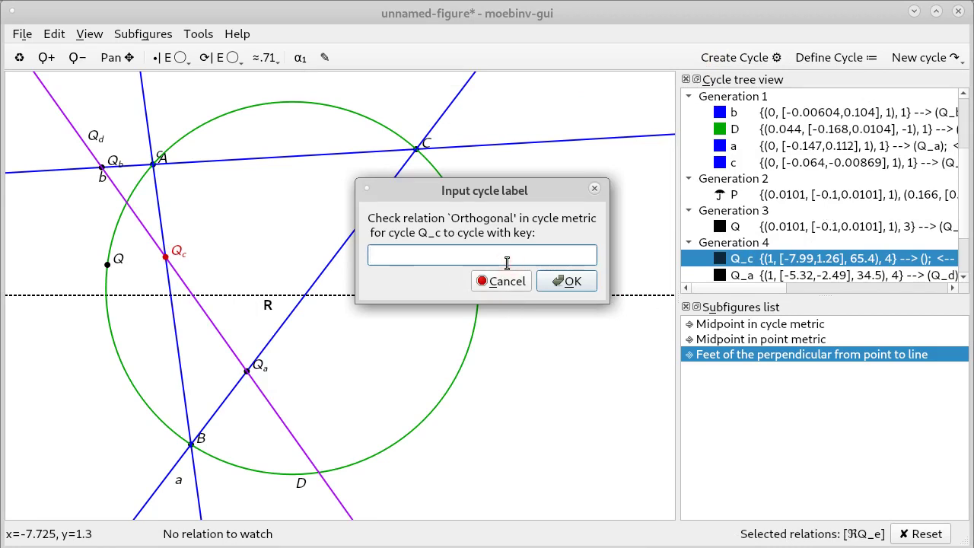
text(Q_d)
click(572, 284)
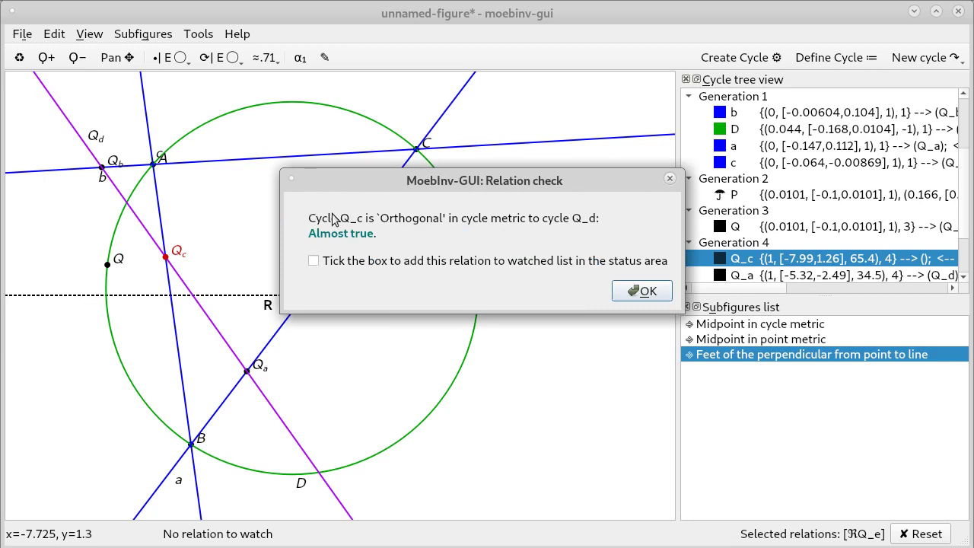
click(313, 261)
Drag vertices B and C to new spots on circle D, with C ending at (-2.18, 5.15).
click(638, 294)
click(192, 442)
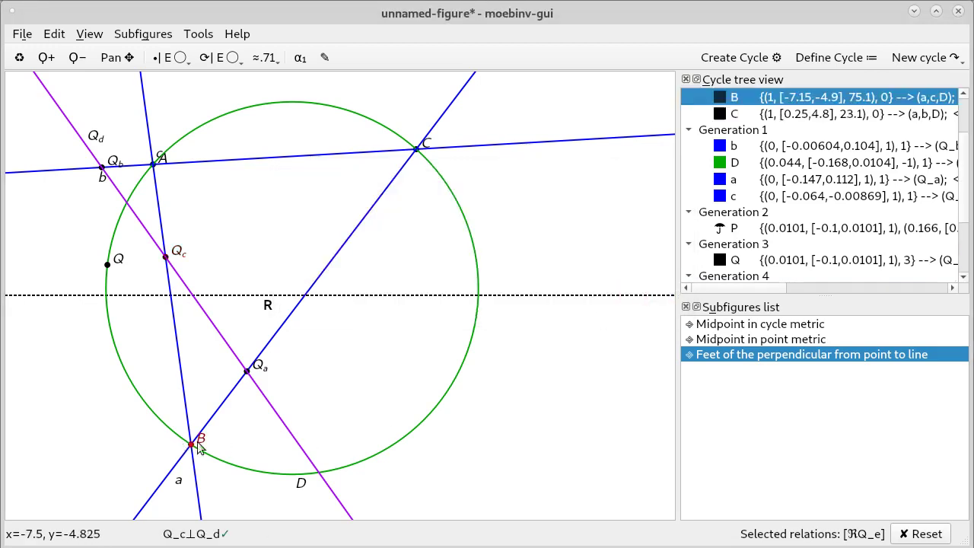
drag(193, 442, 461, 490)
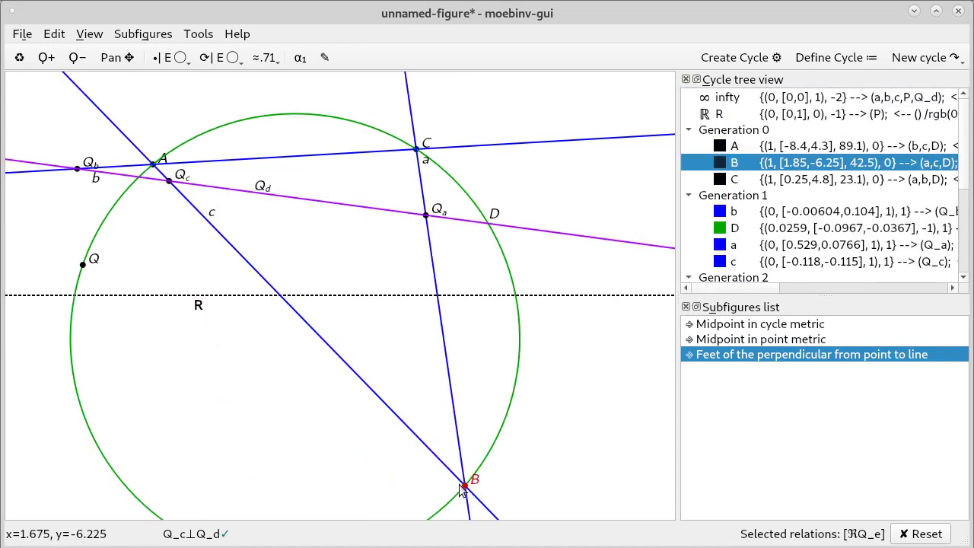
click(451, 415)
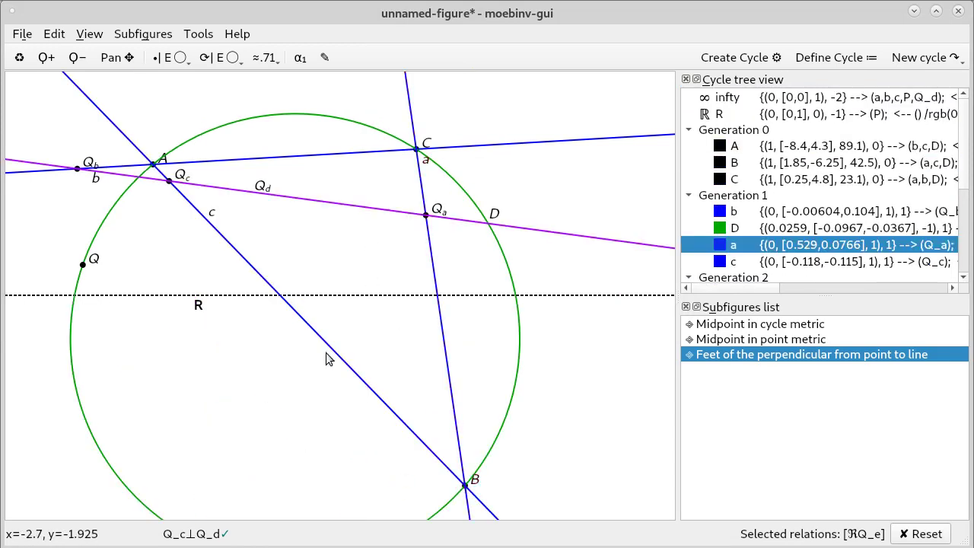
click(315, 333)
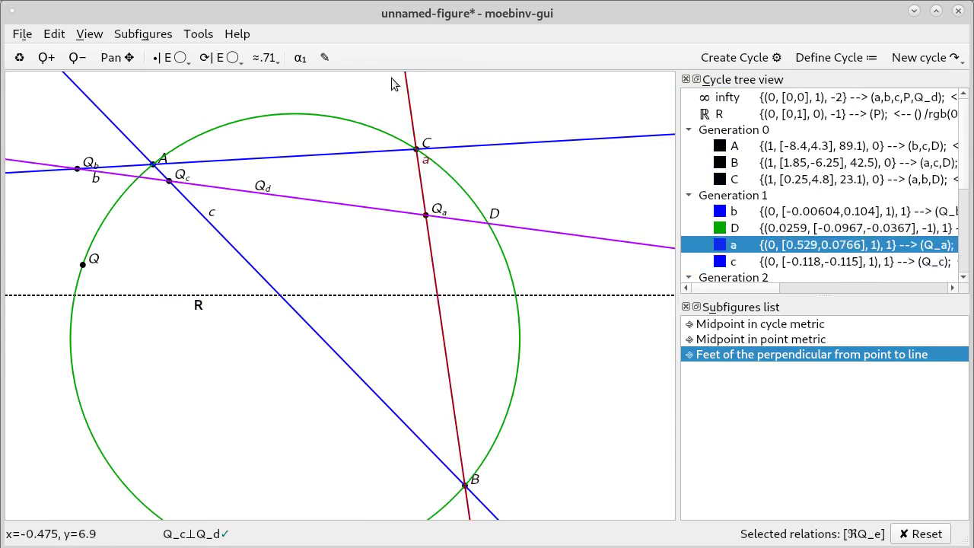
drag(426, 147, 586, 186)
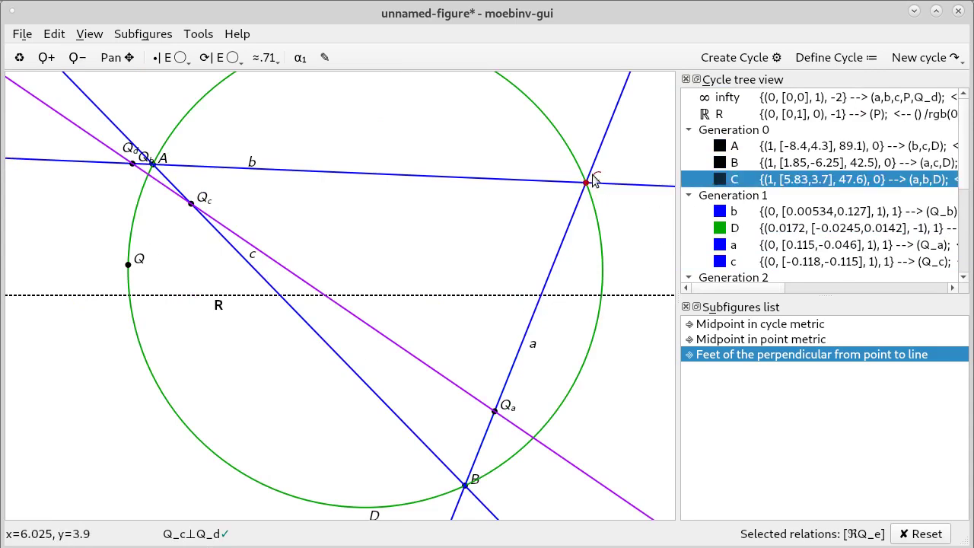
drag(342, 145, 342, 145)
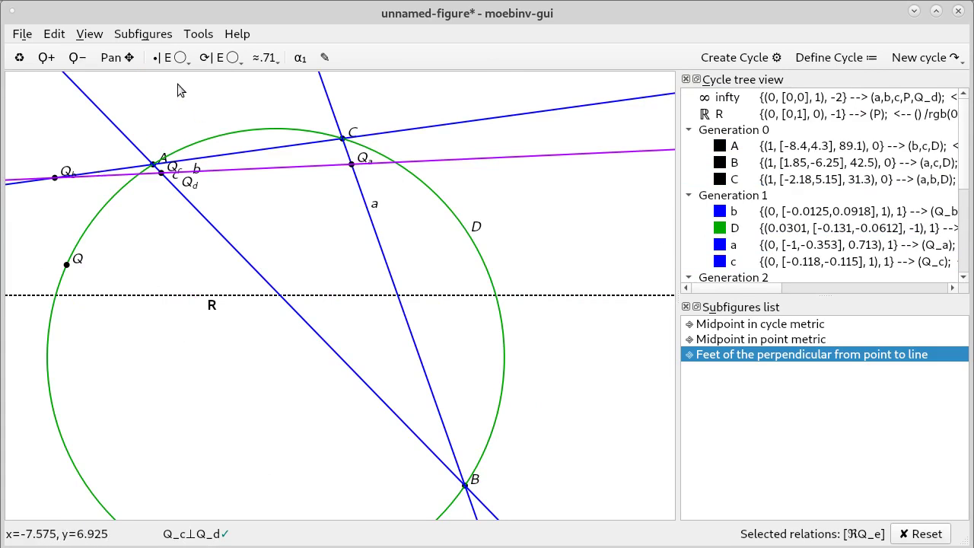
Switch the cycle metric to Hyperbolic so feet Q_a, Q_b, Q_c become circles.
click(222, 66)
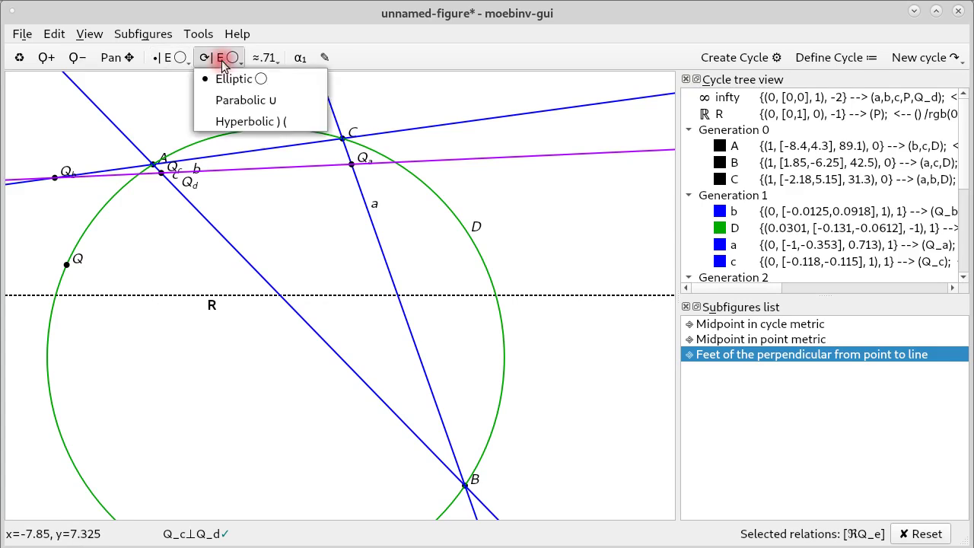
click(217, 123)
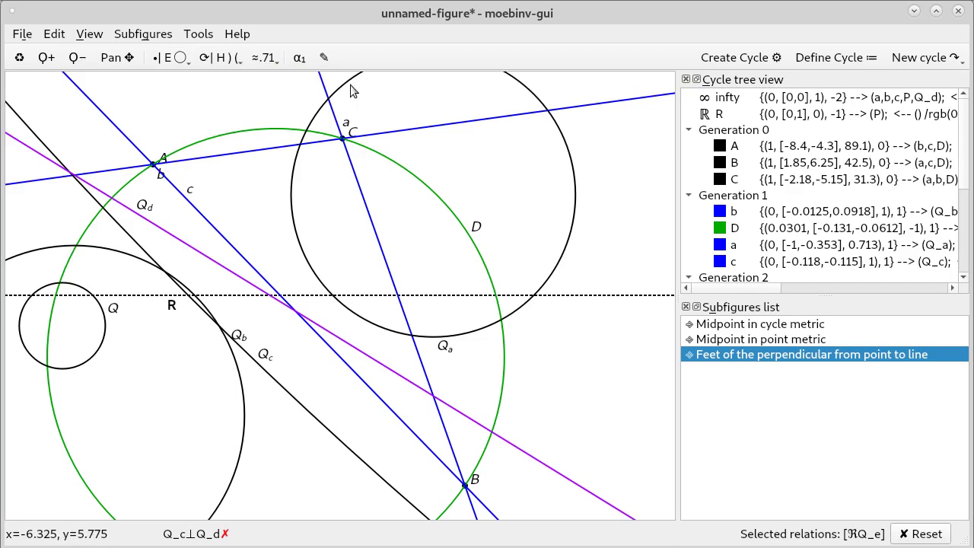
scroll(880, 163, down, 2)
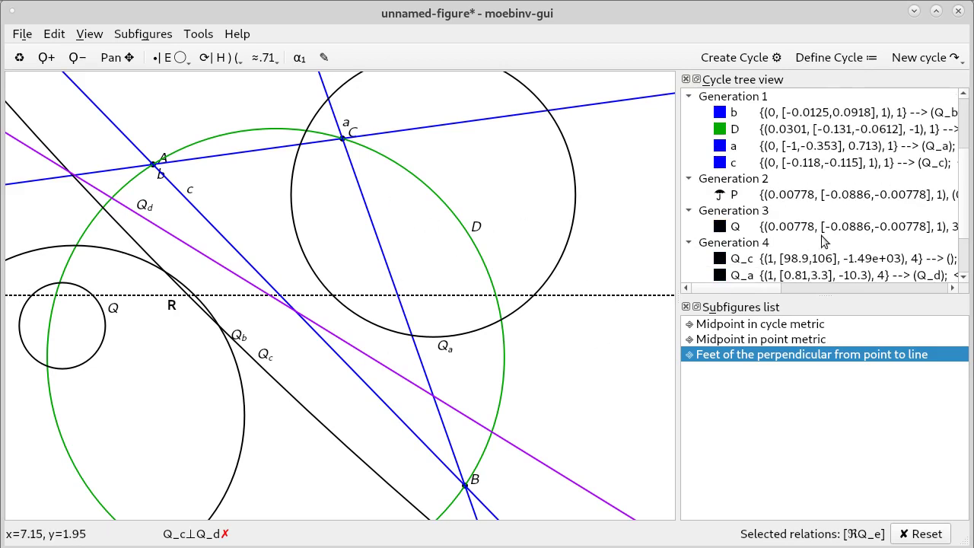
scroll(822, 242, down, 2)
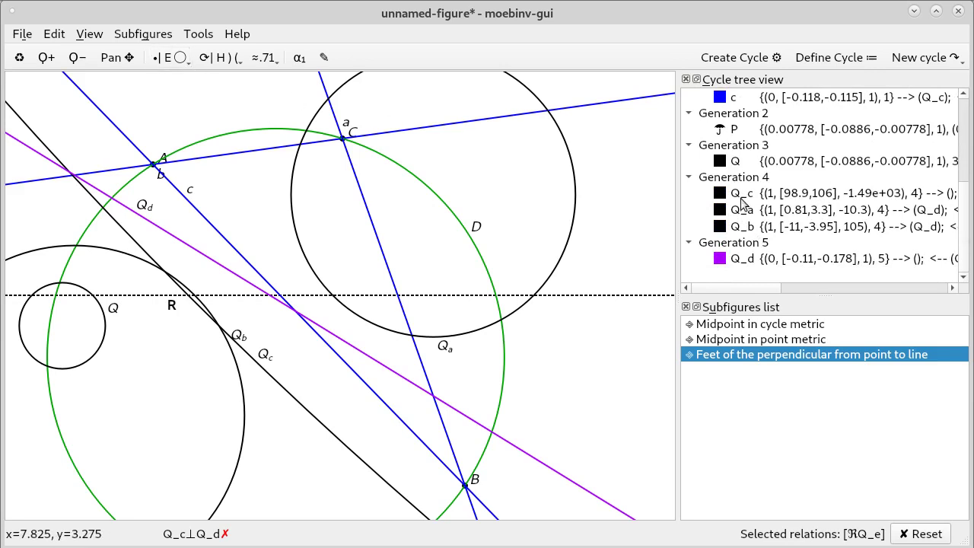
Set the point metric to Hyperbolic, turning circumcircle D into green hyperbola branches through A, B, C.
click(161, 58)
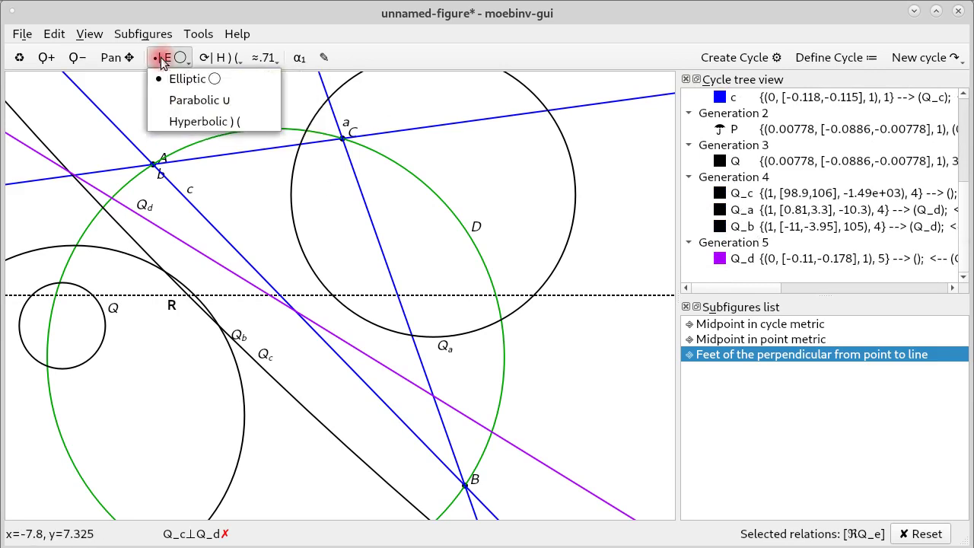
click(169, 122)
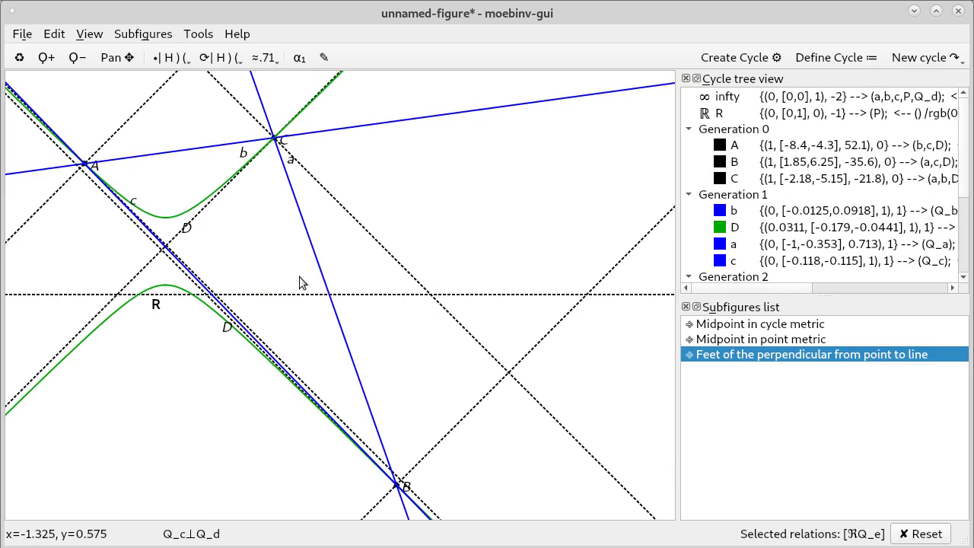
scroll(299, 281, down, 5)
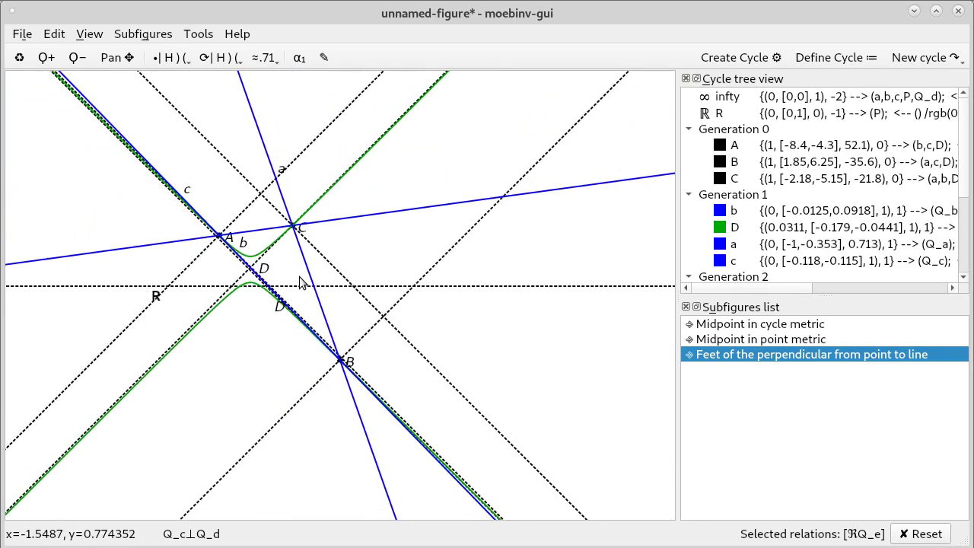
scroll(299, 281, down, 3)
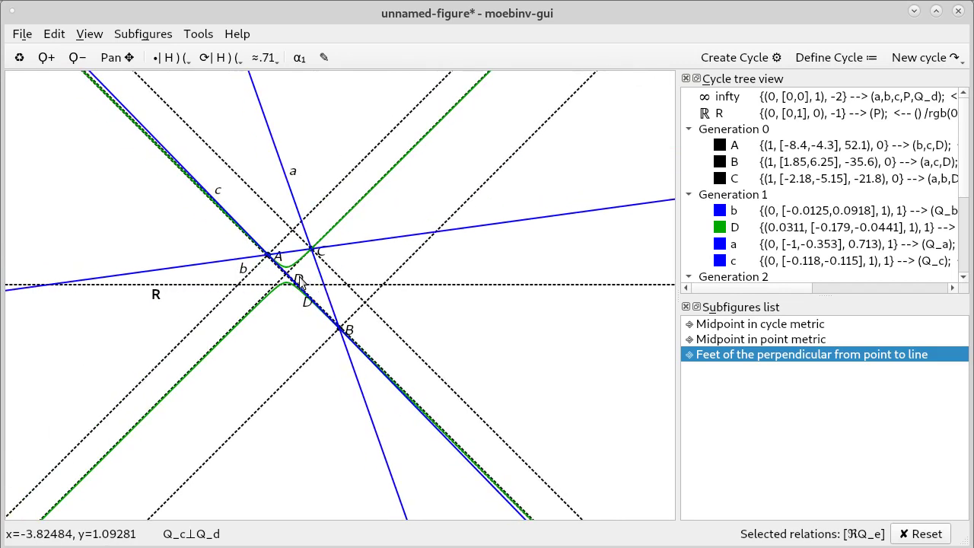
scroll(299, 282, up, 5)
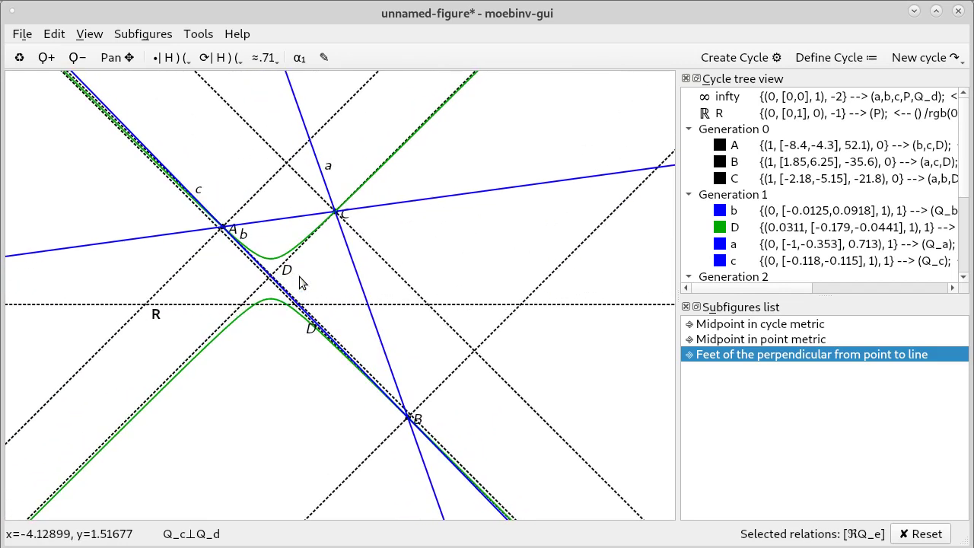
scroll(299, 278, up, 2)
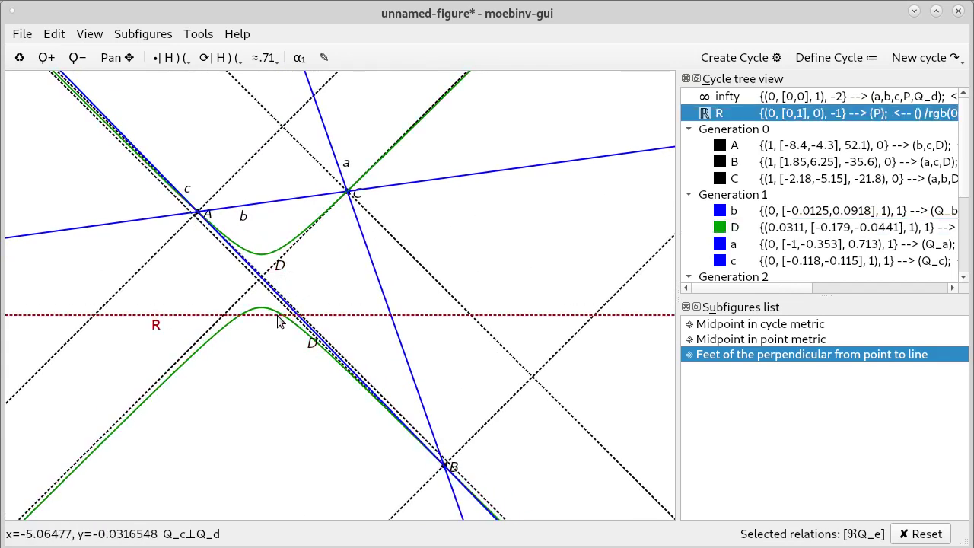
scroll(845, 228, down, 3)
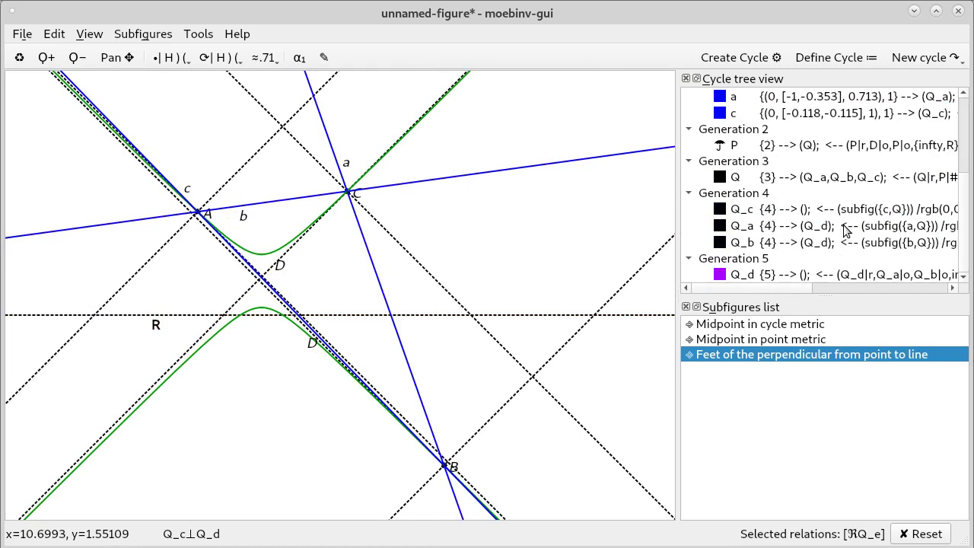
Select Simson line Q_d, then drag vertex B left and vertex C down-right.
click(759, 274)
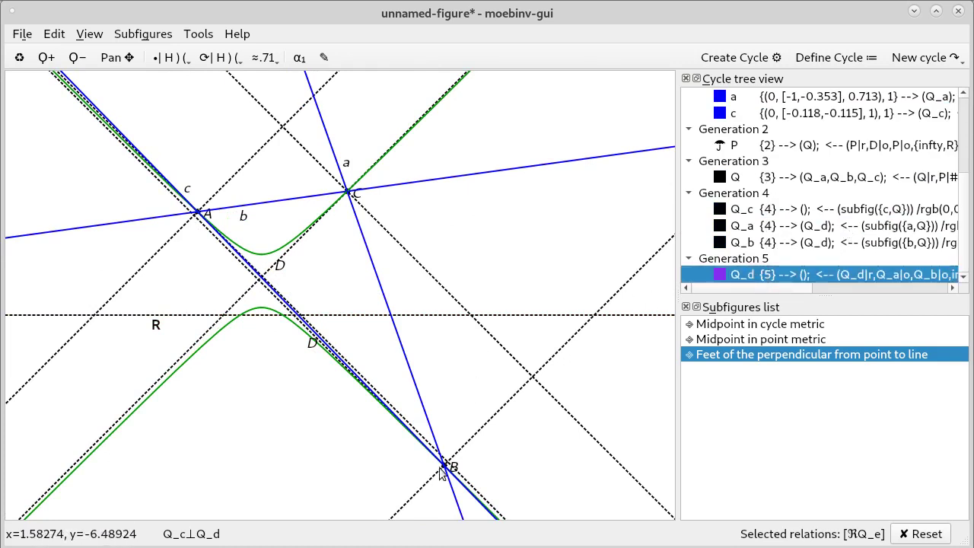
drag(445, 466, 258, 437)
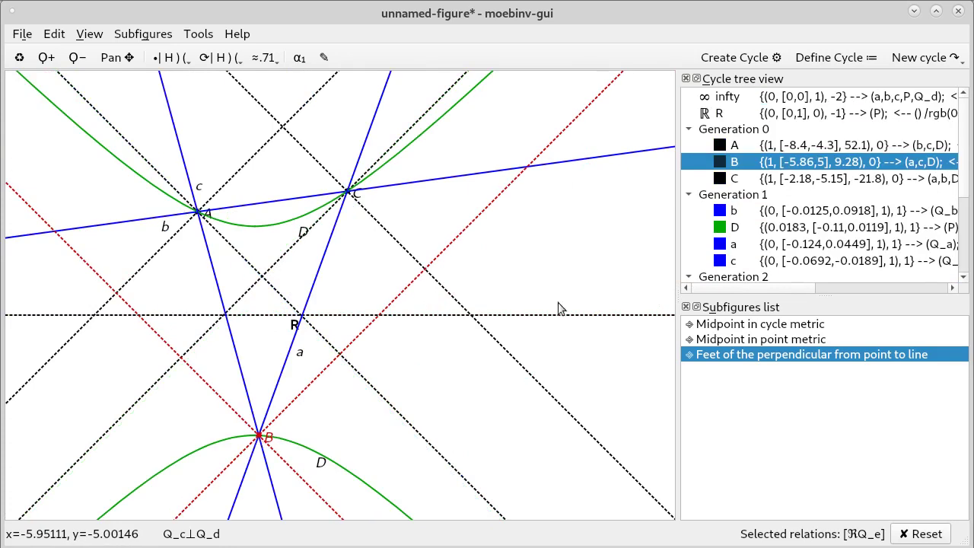
scroll(902, 211, down, 3)
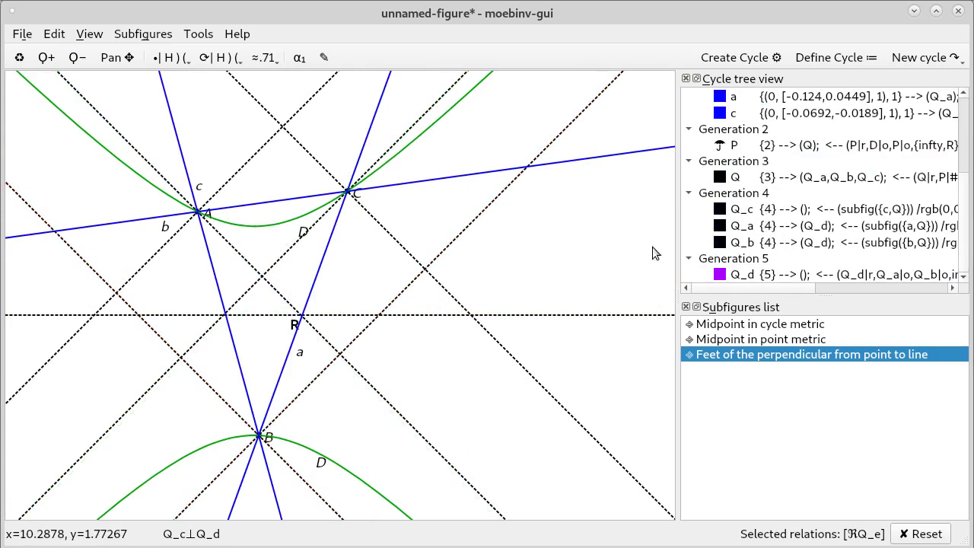
click(350, 195)
drag(350, 195, 467, 411)
scroll(890, 175, down, 3)
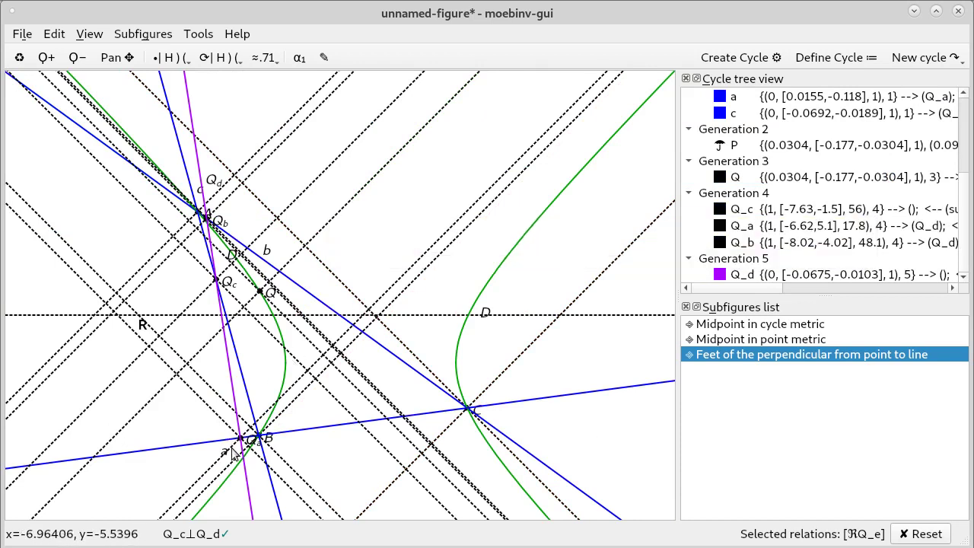
Move vertex B further down-right until Q_c⊥Q_d holds, zooming to check Q_a and Q_d.
drag(267, 439, 335, 467)
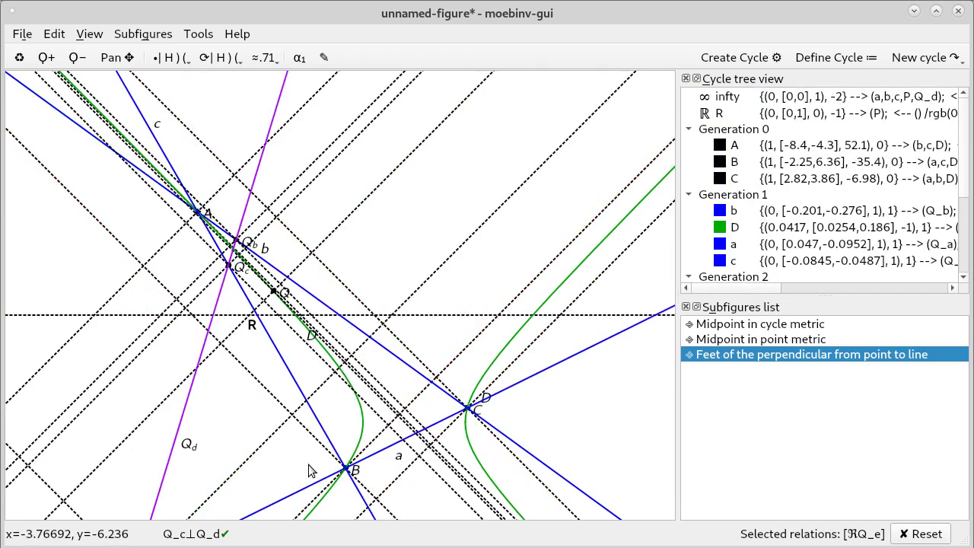
scroll(265, 344, down, 1)
scroll(265, 344, down, 2)
scroll(290, 365, down, 4)
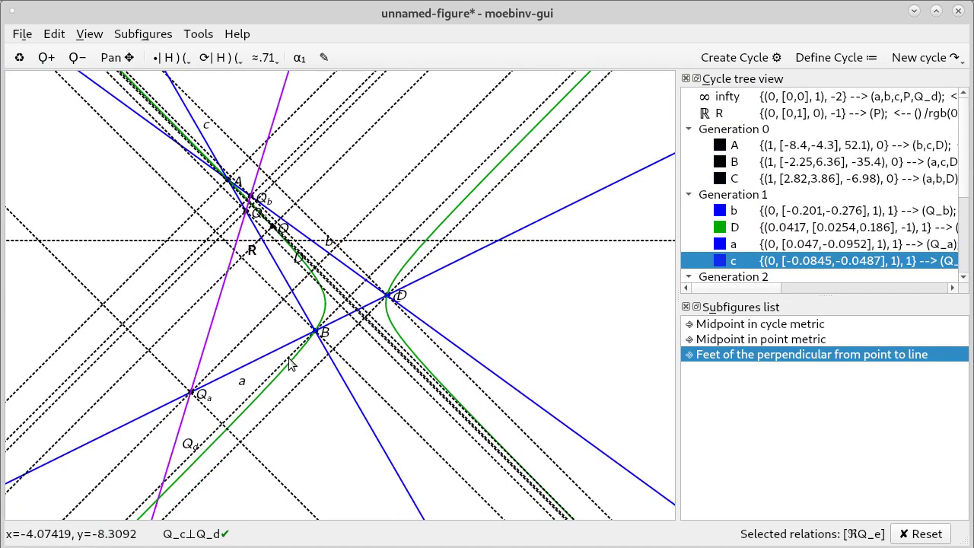
scroll(289, 361, up, 2)
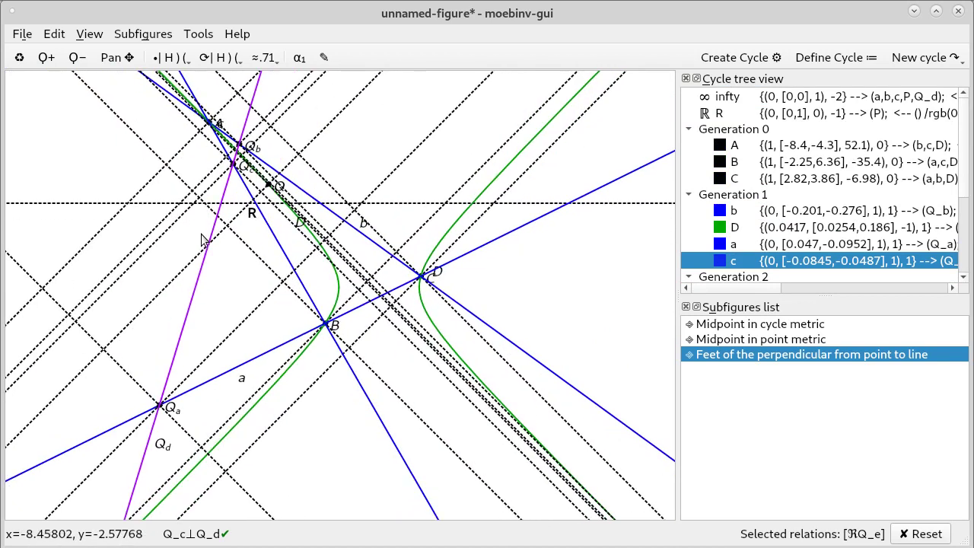
scroll(201, 232, up, 2)
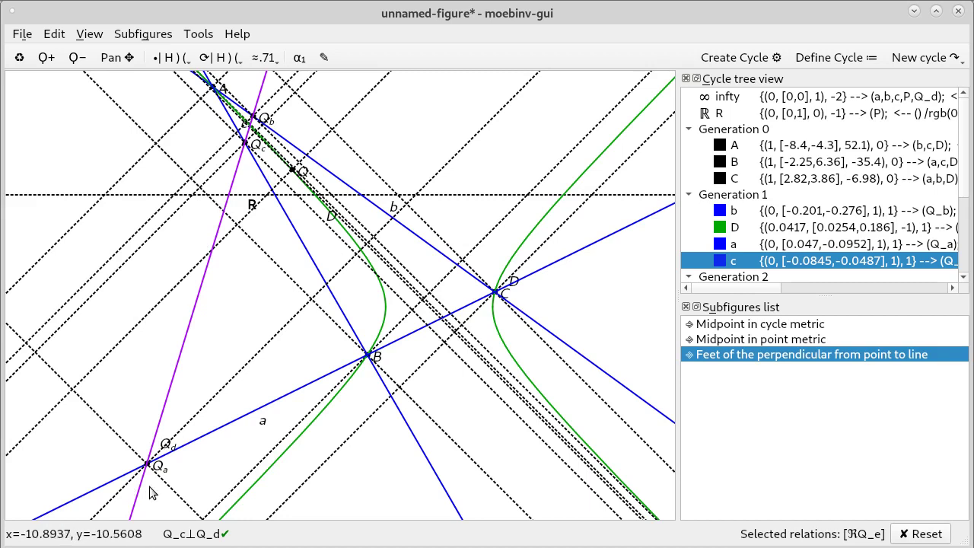
mouse_move(193, 531)
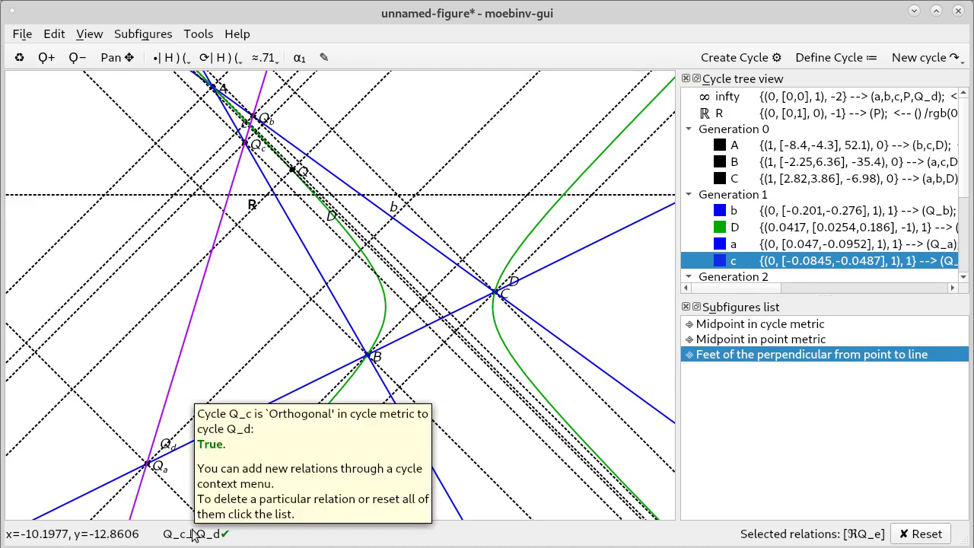